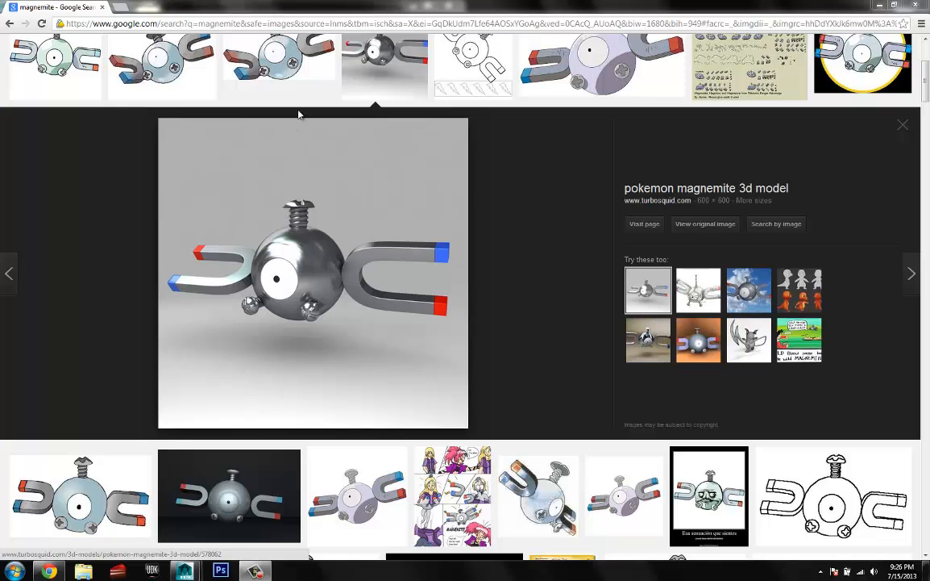
Open the large Magnemite.png reference from the Sonic Pokémon Wiki in the image results, then switch to Autodesk Maya
left_click(282, 76)
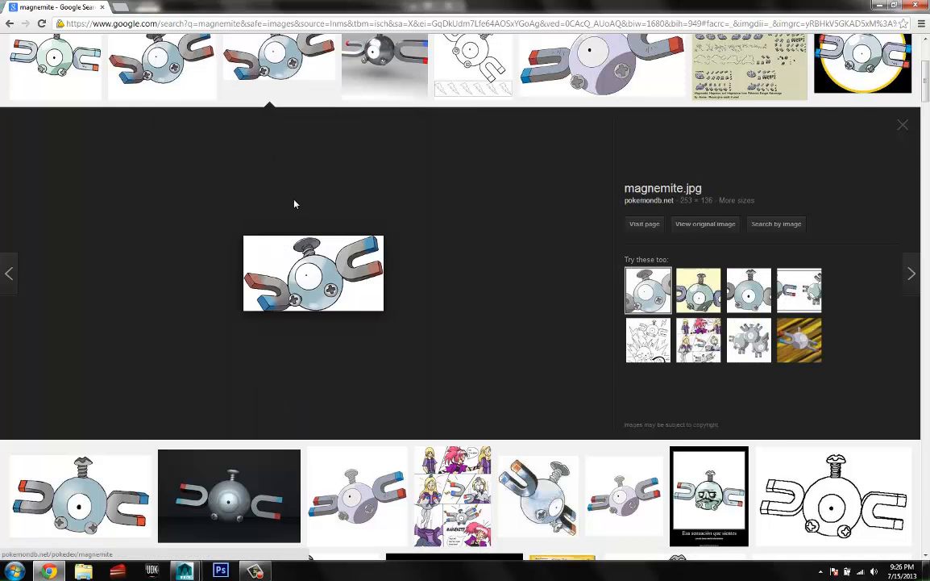
scroll(266, 204, "up", 2)
left_click(181, 183)
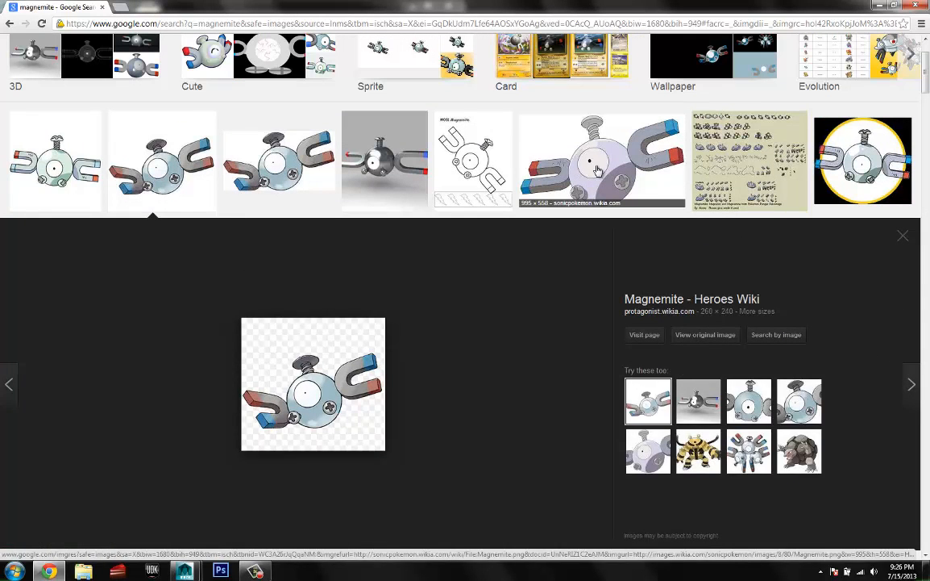
left_click(564, 186)
scroll(379, 255, "down", 1)
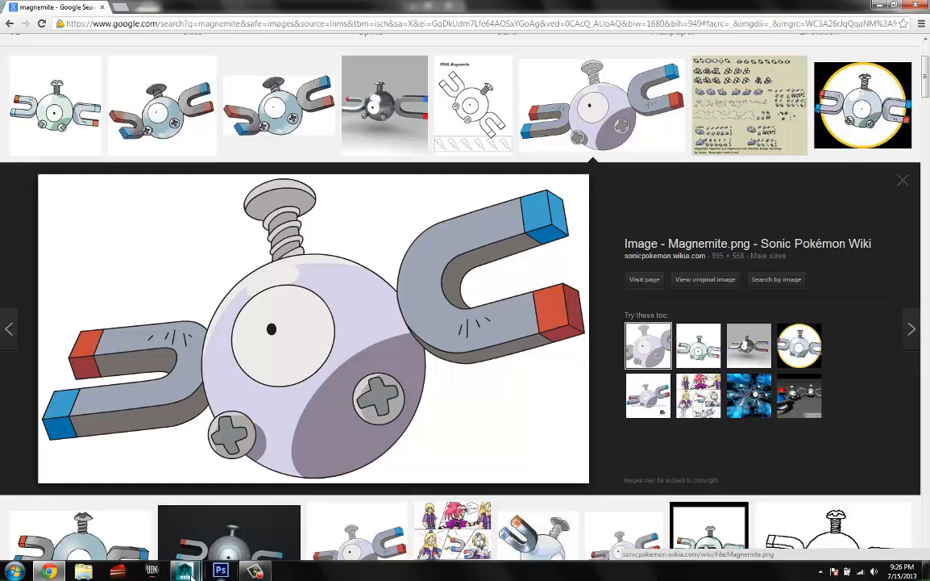
mouse_move(184, 569)
left_click(237, 508)
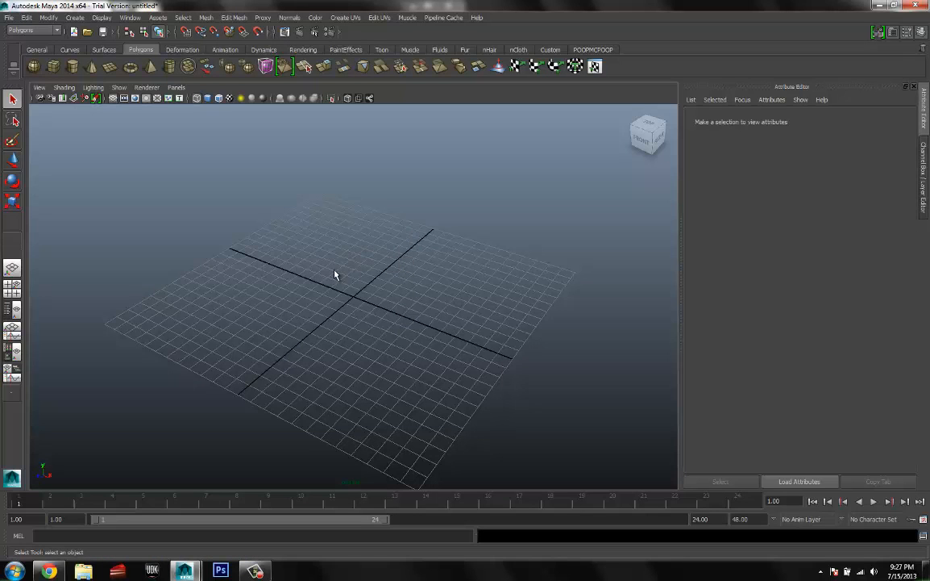
left_click_drag(332, 295, 385, 269, "alt")
scroll(399, 253, "up", 2)
scroll(307, 241, "down", 4)
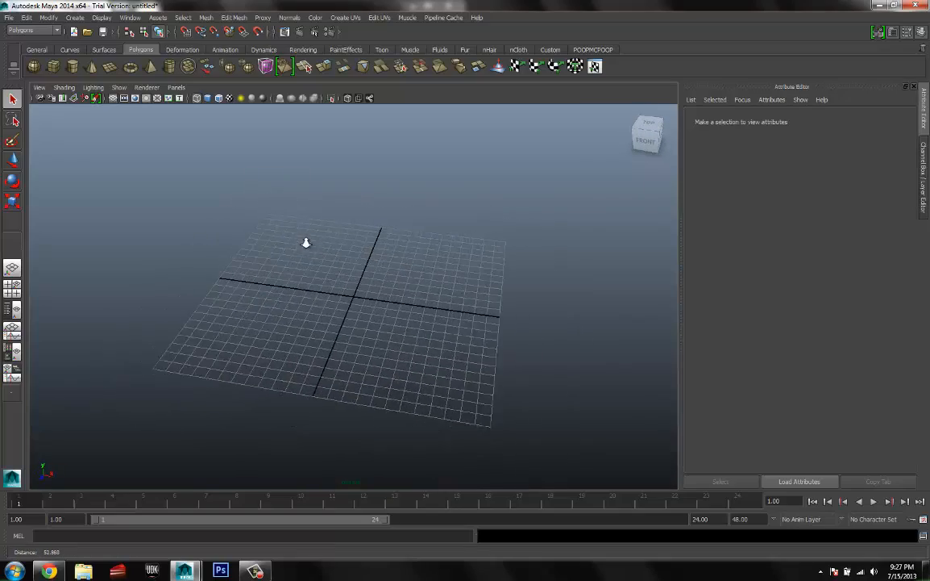
scroll(450, 272, "up", 7)
middle_click_drag(401, 269, 346, 326, "alt")
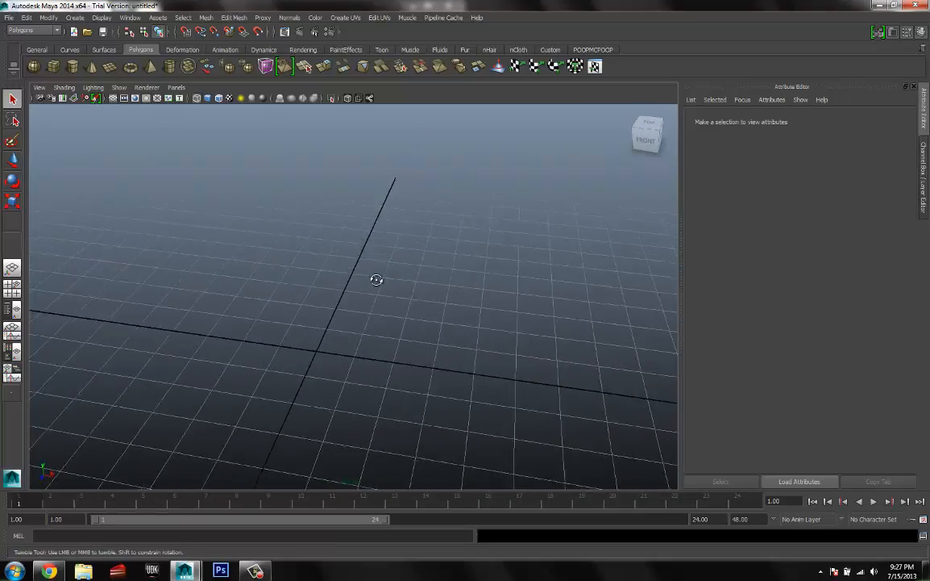
left_click_drag(376, 278, 382, 278, "alt")
right_click_drag(382, 278, 322, 276, "alt")
left_click_drag(323, 277, 336, 293, "alt")
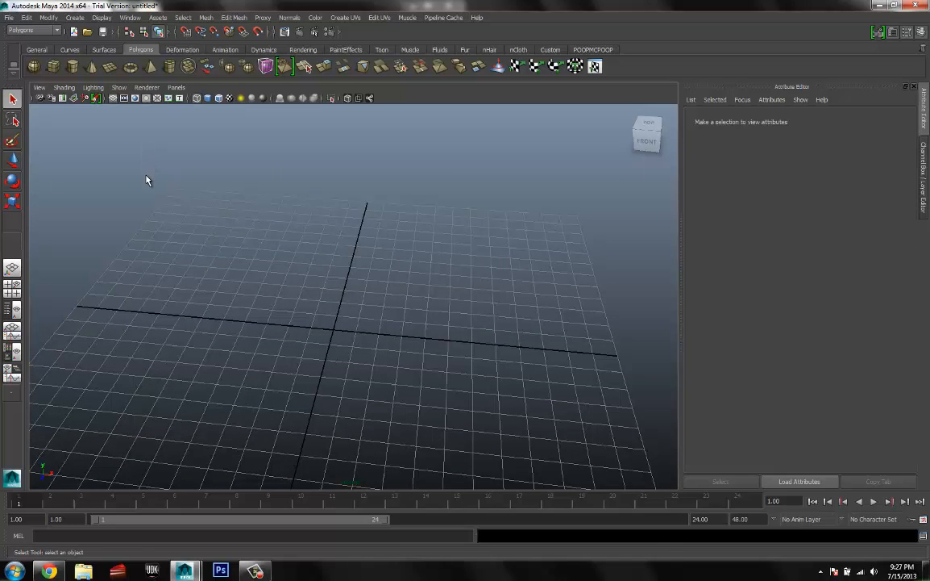
Create a polygon sphere with a radius of about 1 at the centre of the grid
left_click(34, 68)
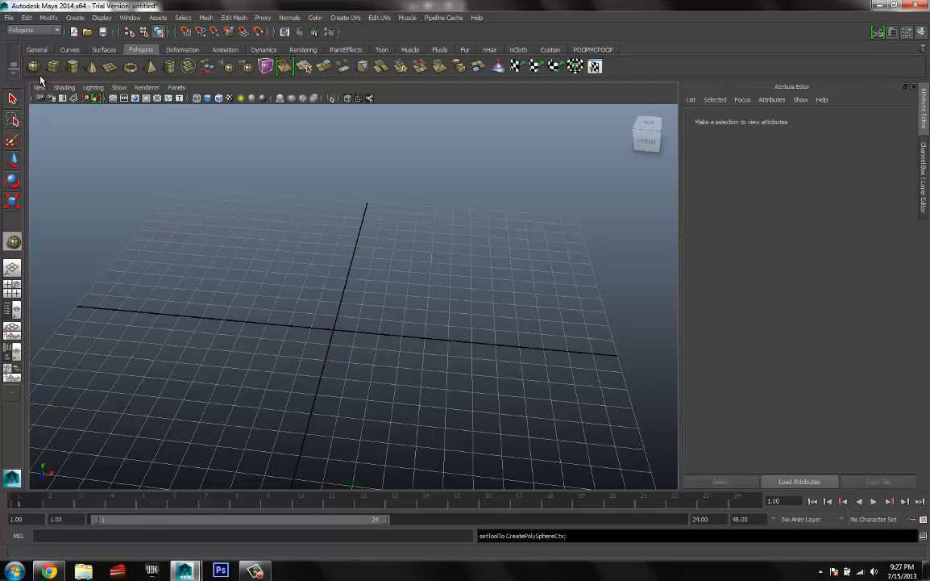
left_click_drag(334, 332, 371, 329)
key("q")
right_click_drag(338, 340, 445, 284, "alt")
mouse_move(434, 286)
left_mouse_down("alt")
mouse_move(452, 261)
mouse_move(414, 278)
mouse_move(451, 261)
mouse_move(421, 277)
mouse_move(429, 290)
left_mouse_up("alt")
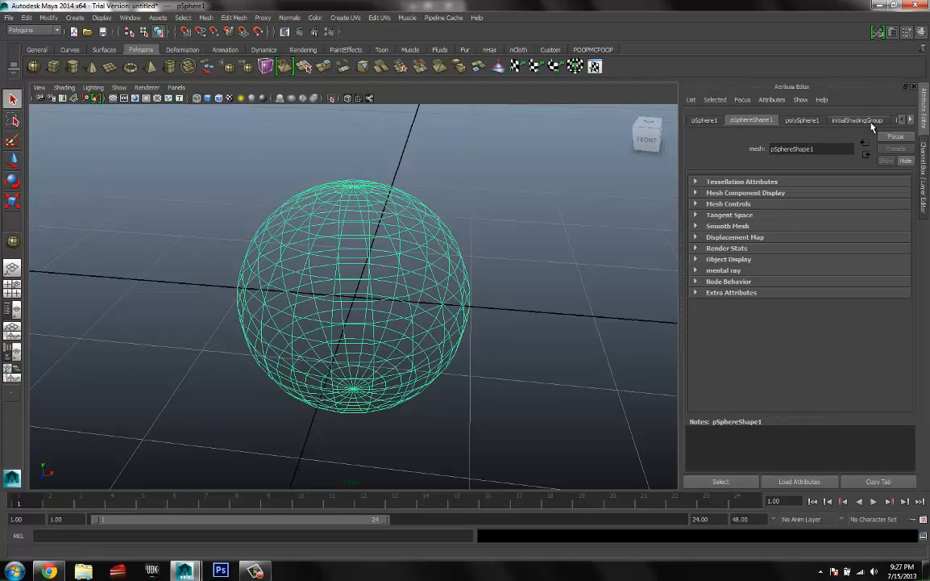
Set the sphere's axis and height subdivisions to 15 each
left_click(705, 120)
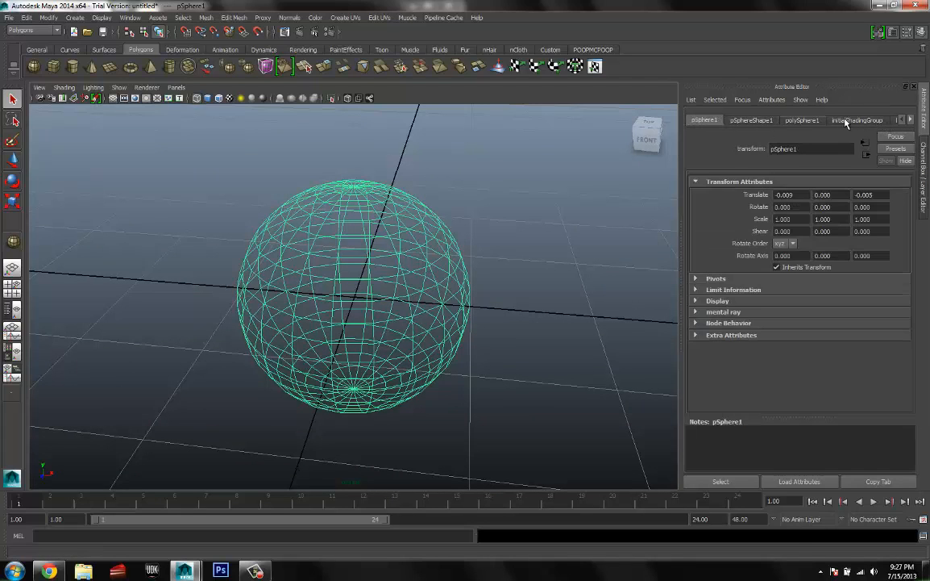
key("ctrl+a")
left_click(837, 250)
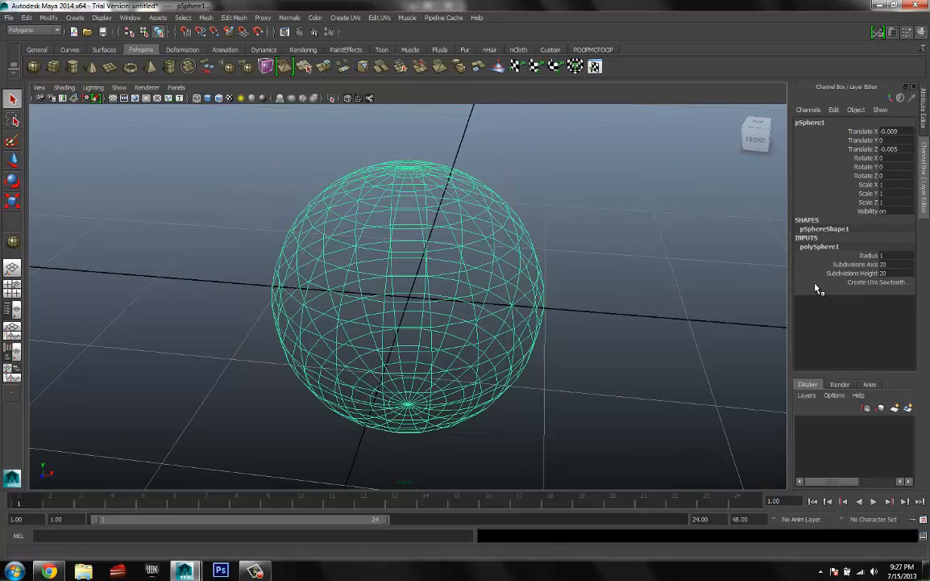
double_click(885, 265)
type("5")
key("Tab")
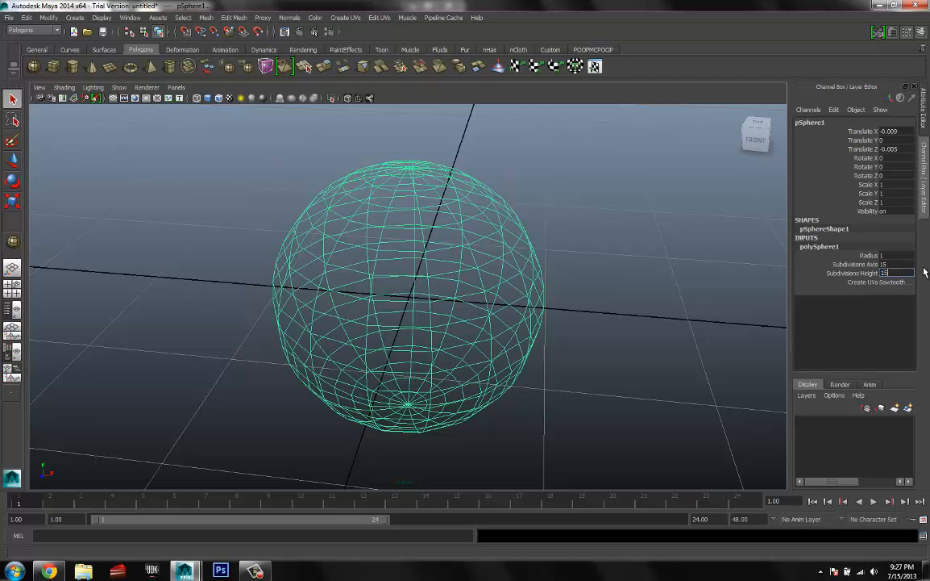
type("15")
key("Return")
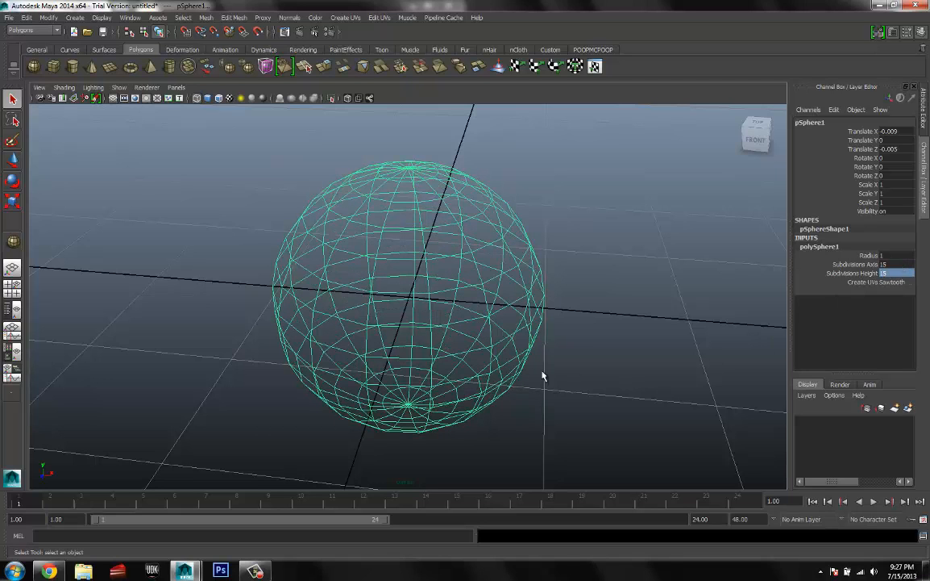
Switch the viewport to shaded display and deselect the sphere
mouse_move(556, 370)
left_mouse_down("alt")
mouse_move(573, 347)
mouse_move(567, 354)
left_mouse_up("alt")
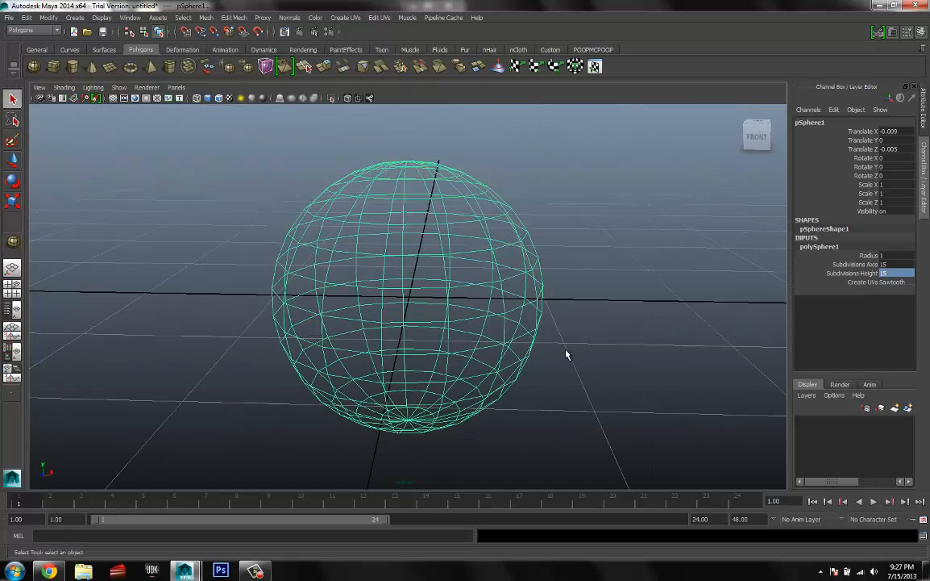
key("5")
left_click(575, 339)
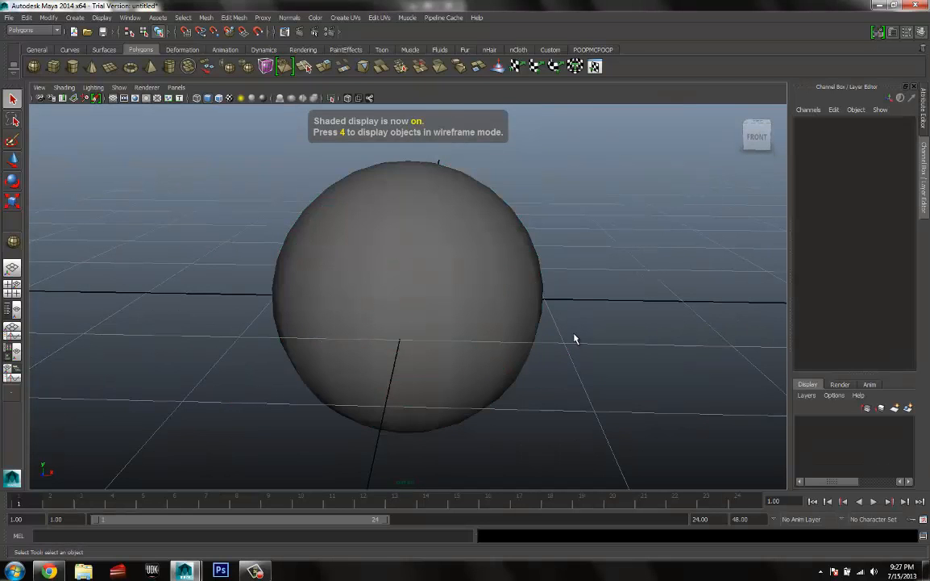
mouse_move(512, 330)
left_mouse_down("alt")
mouse_move(502, 295)
mouse_move(509, 312)
mouse_move(479, 314)
mouse_move(477, 322)
mouse_move(518, 329)
left_mouse_up("alt")
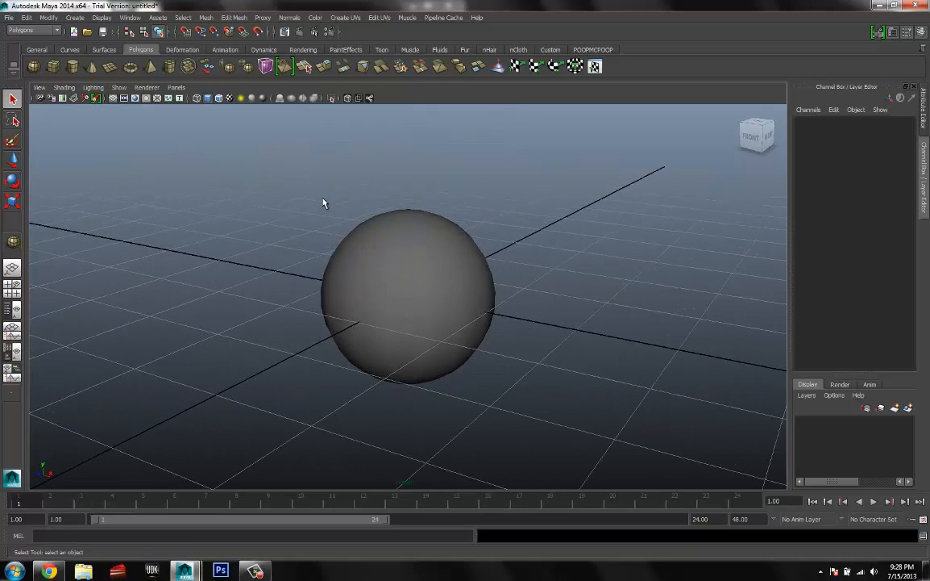
Create a thick, flat polygon pipe on the grid beside the sphere, centred at about X 2.54 and Z -0.28
left_click(171, 71)
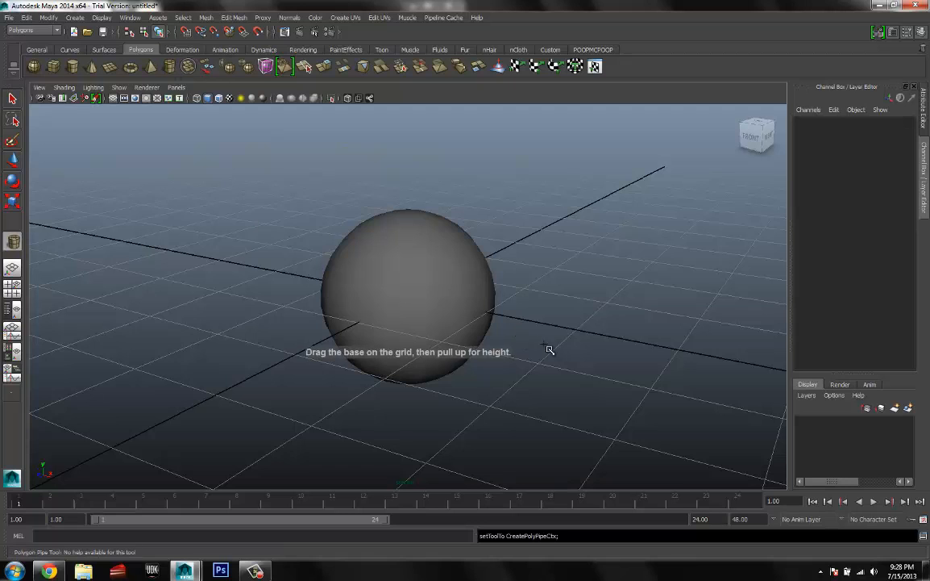
left_click_drag(550, 349, 461, 357, "alt")
scroll(461, 357, "down", 2)
left_click_drag(502, 327, 500, 311, "alt")
left_click_drag(511, 287, 568, 295)
right_click_drag(515, 287, 706, 346, "alt")
middle_click_drag(557, 314, 459, 313, "alt")
left_click_drag(458, 313, 491, 301)
left_click_drag(500, 303, 544, 297, "alt")
right_click_drag(545, 297, 653, 330, "alt")
left_click_drag(653, 331, 541, 288, "alt")
right_click_drag(540, 289, 457, 277, "alt")
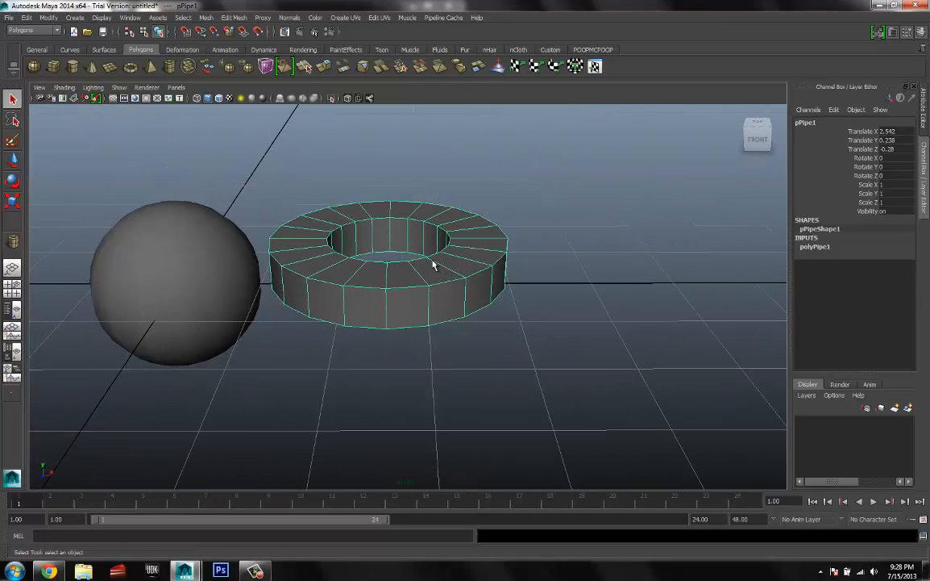
left_click(537, 259)
left_click(500, 264)
left_click(542, 261)
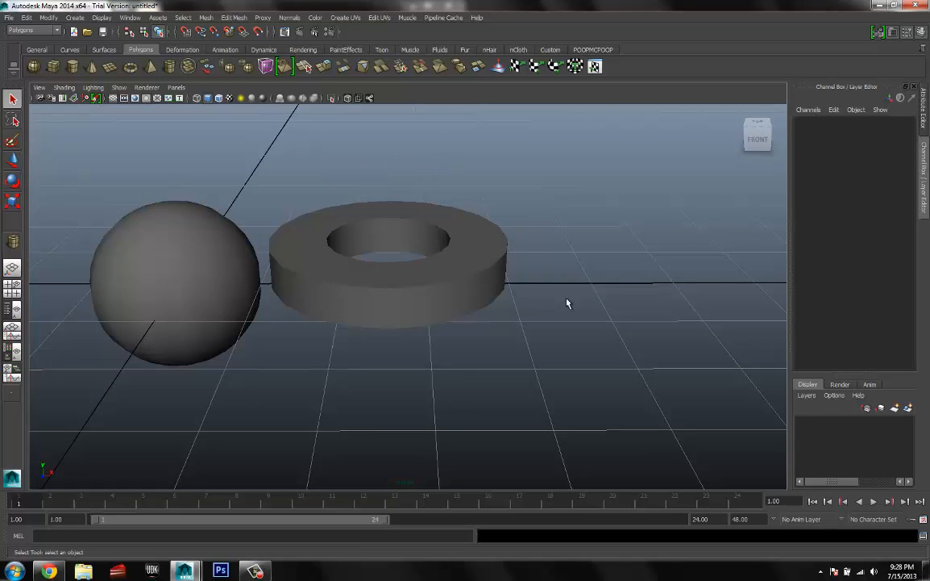
Delete all faces on the half of the pipe facing away from the sphere, leaving a horseshoe shape
left_click(478, 257)
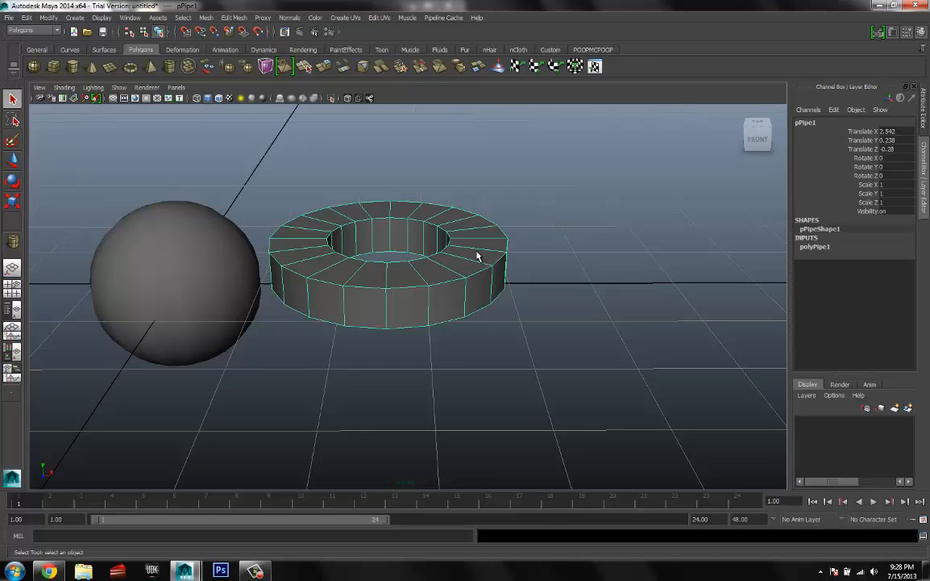
left_click_drag(415, 208, 425, 245, "alt")
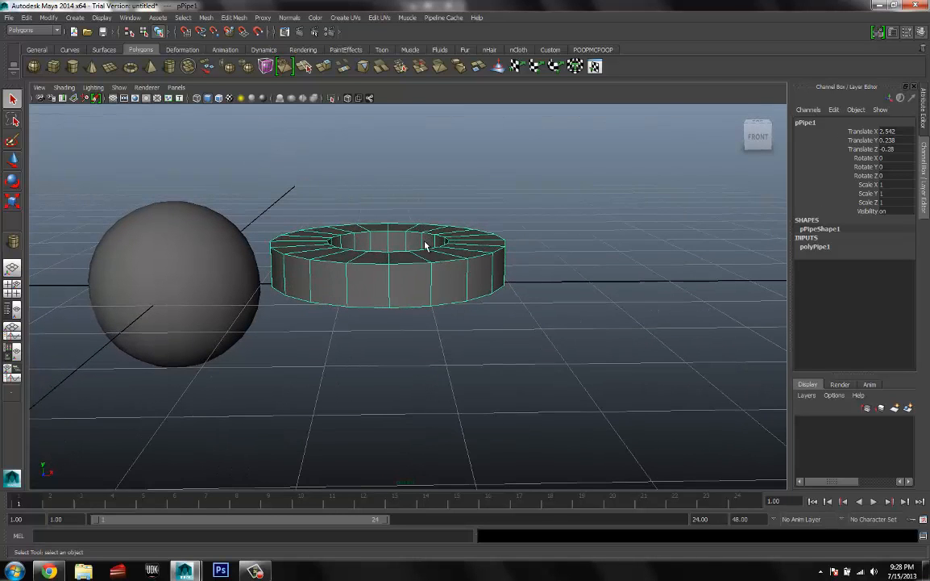
right_click(420, 265)
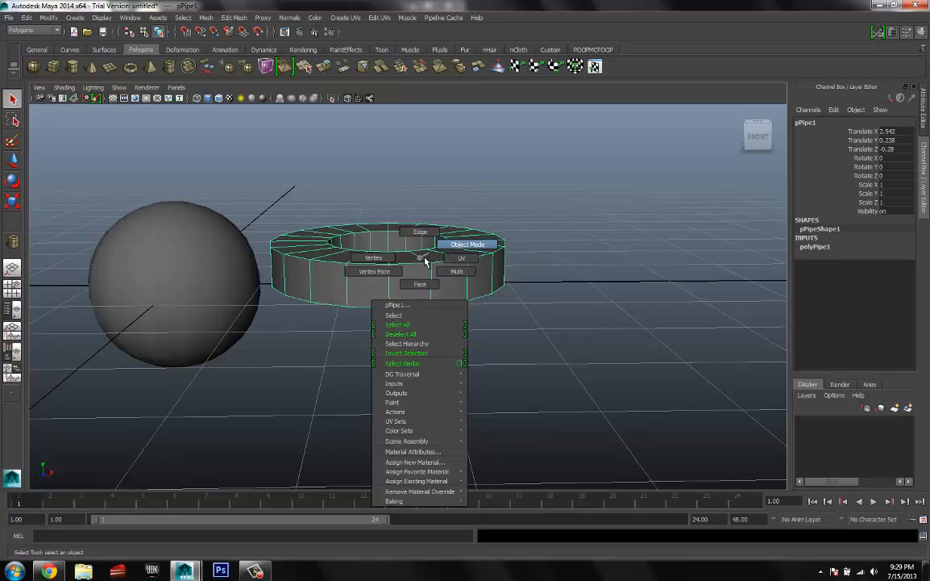
right_click_drag(420, 281, 418, 281)
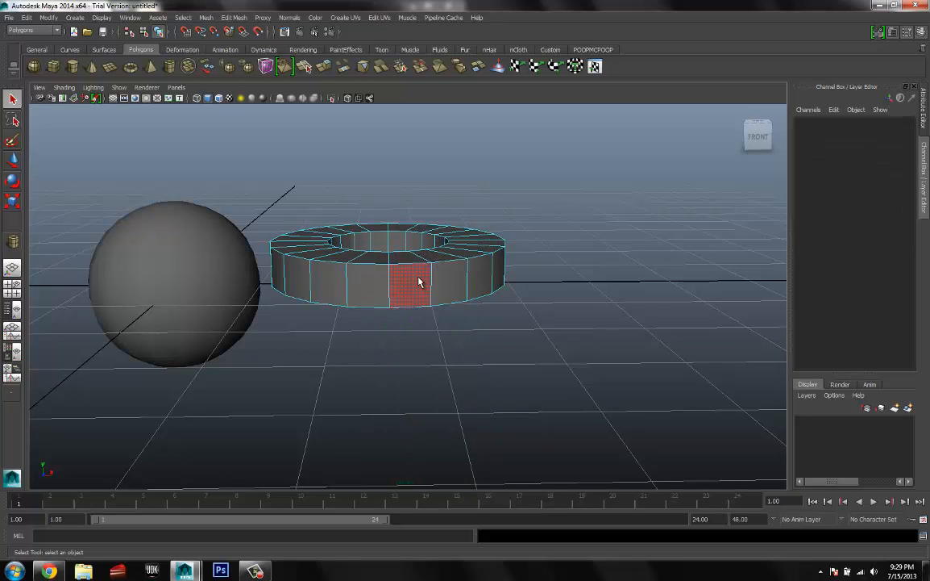
left_click_drag(405, 216, 404, 208, "alt")
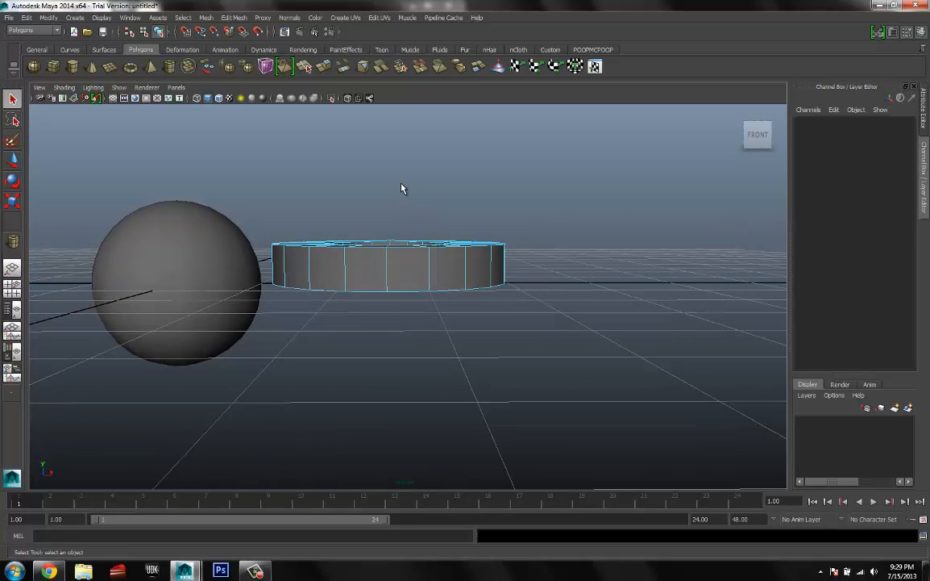
left_click_drag(530, 330, 637, 368)
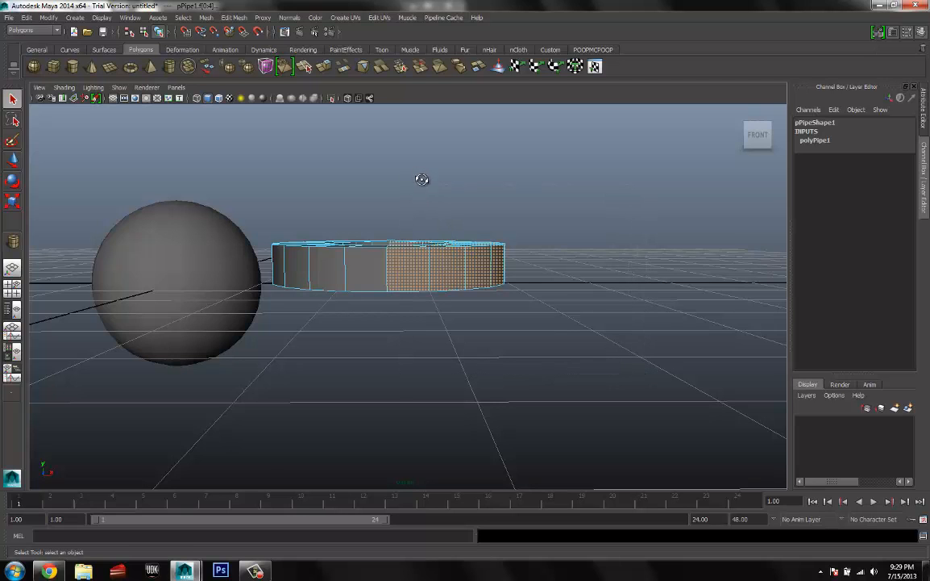
left_click_drag(422, 179, 418, 250, "alt")
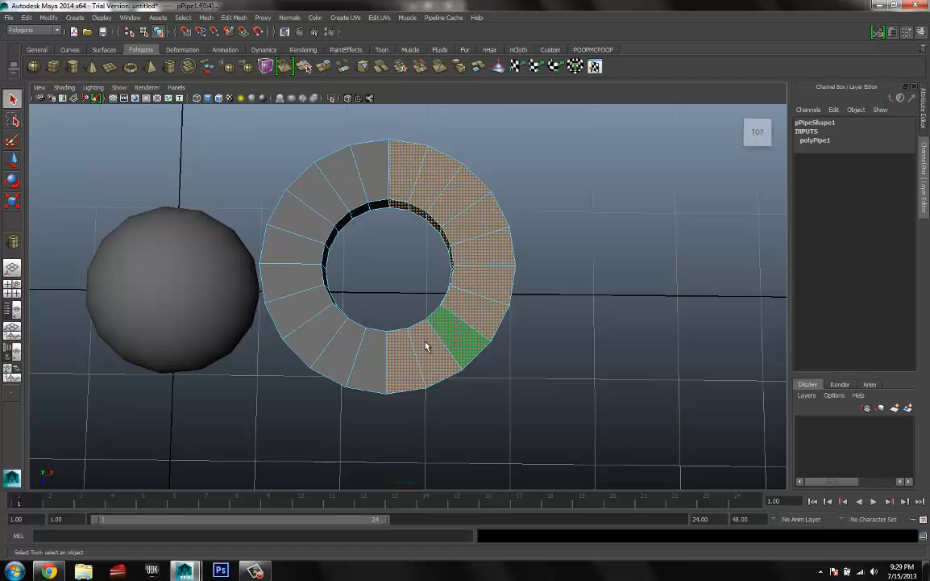
left_click(53, 571)
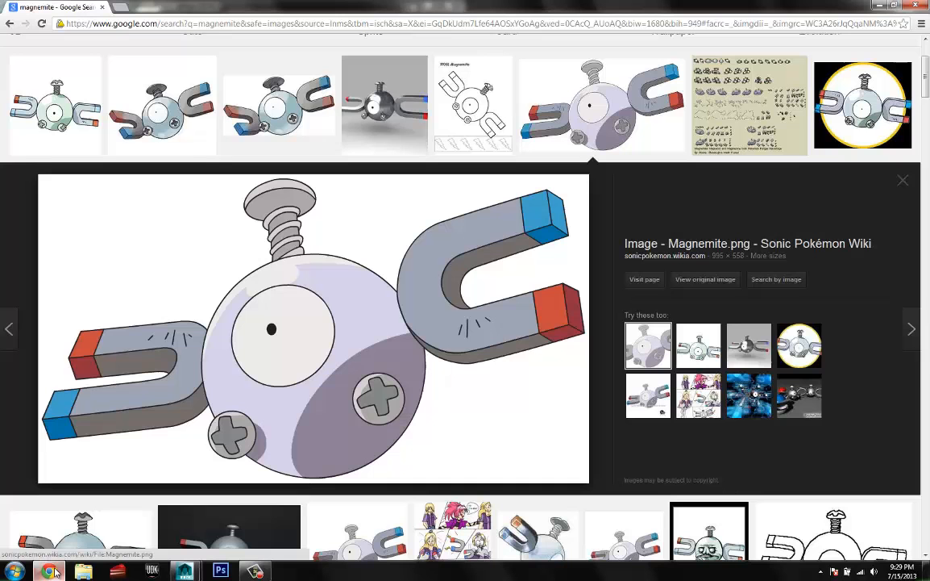
left_click(53, 571)
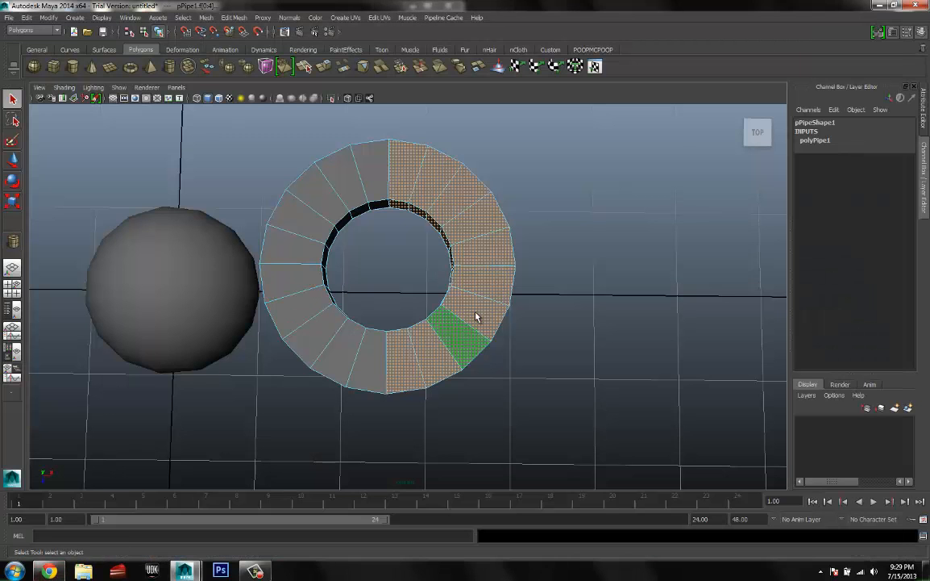
left_click_drag(468, 295, 468, 297, "alt")
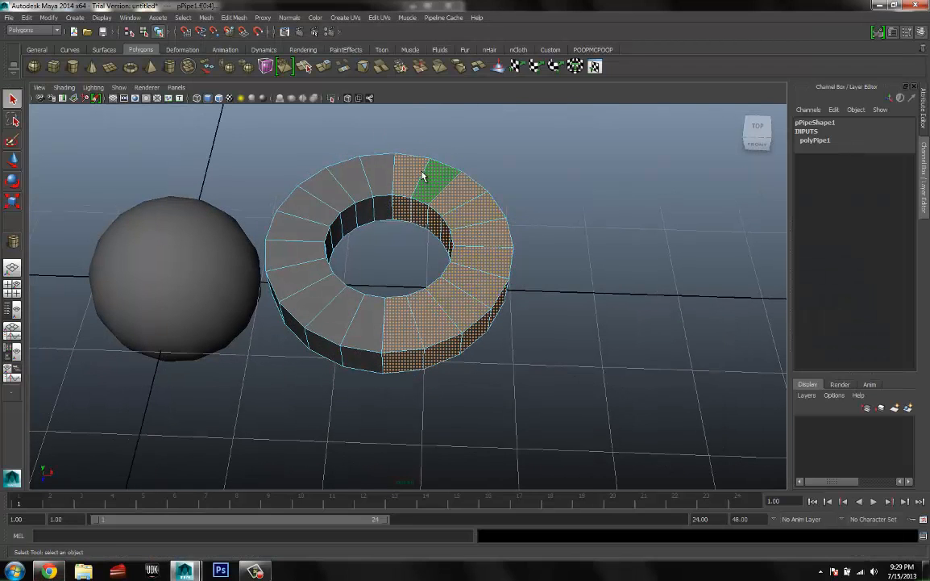
key("Delete")
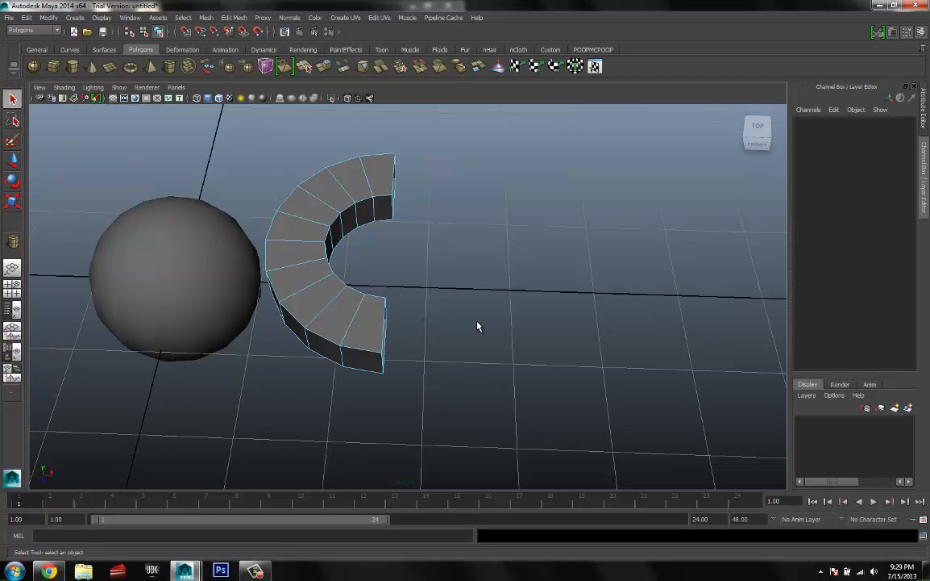
left_click_drag(451, 314, 409, 284, "alt")
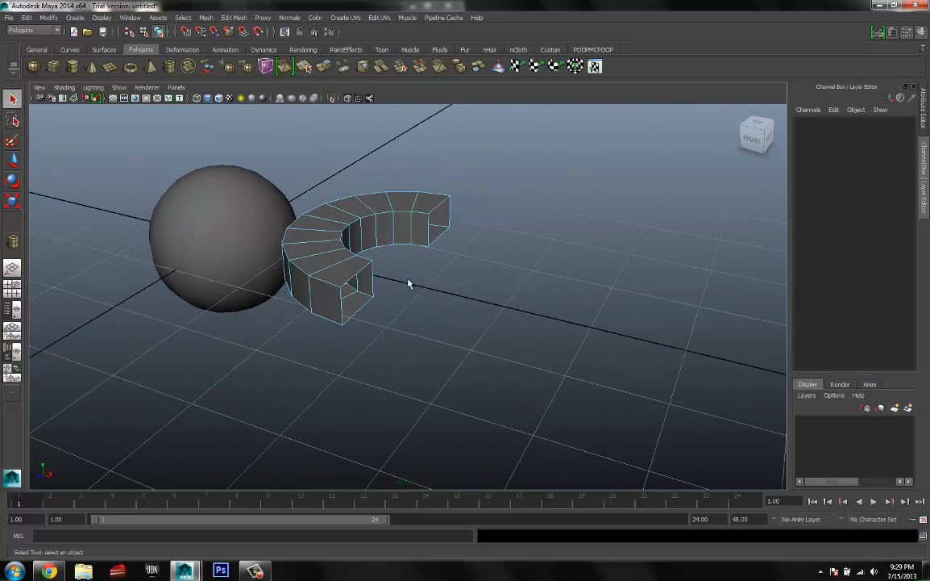
right_click_drag(409, 284, 571, 338, "alt")
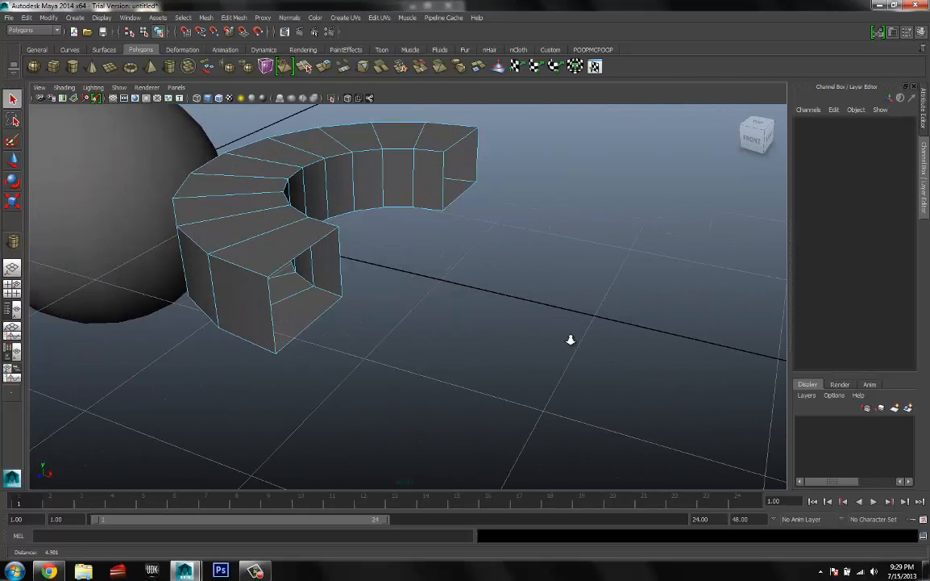
right_click_drag(298, 260, 299, 242)
left_click(301, 257)
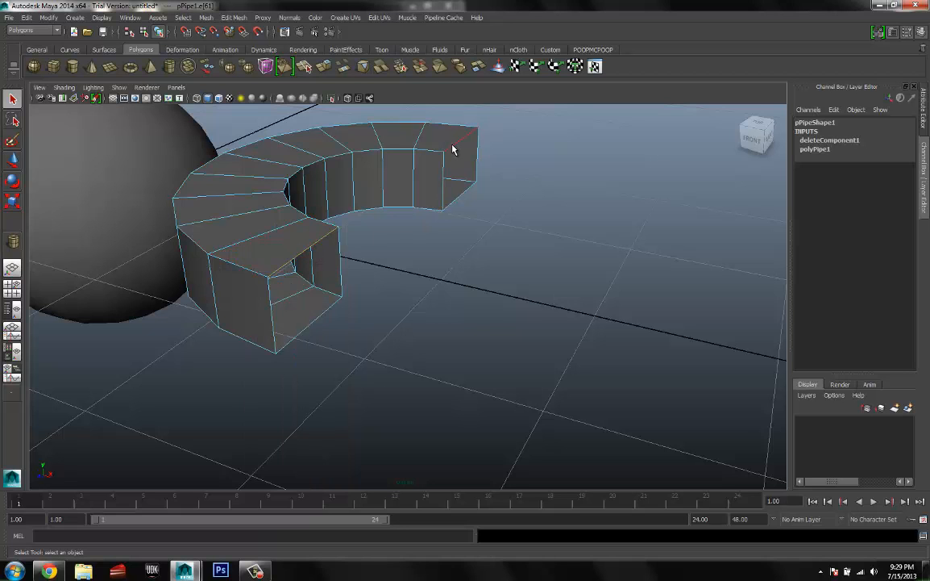
left_click_drag(344, 295, 448, 252, "alt")
left_click_drag(390, 237, 320, 326, "alt")
scroll(331, 263, "down", 5)
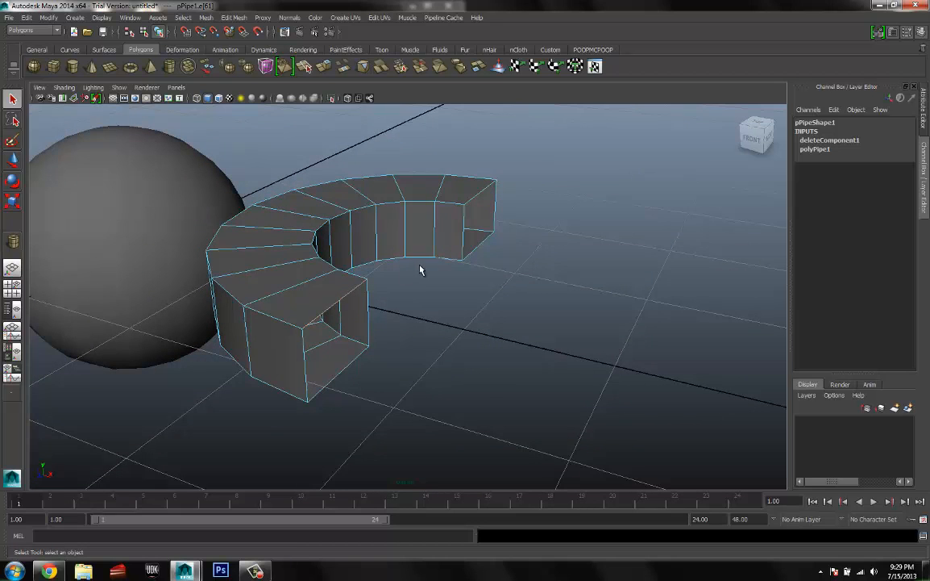
left_click_drag(429, 272, 379, 246, "alt")
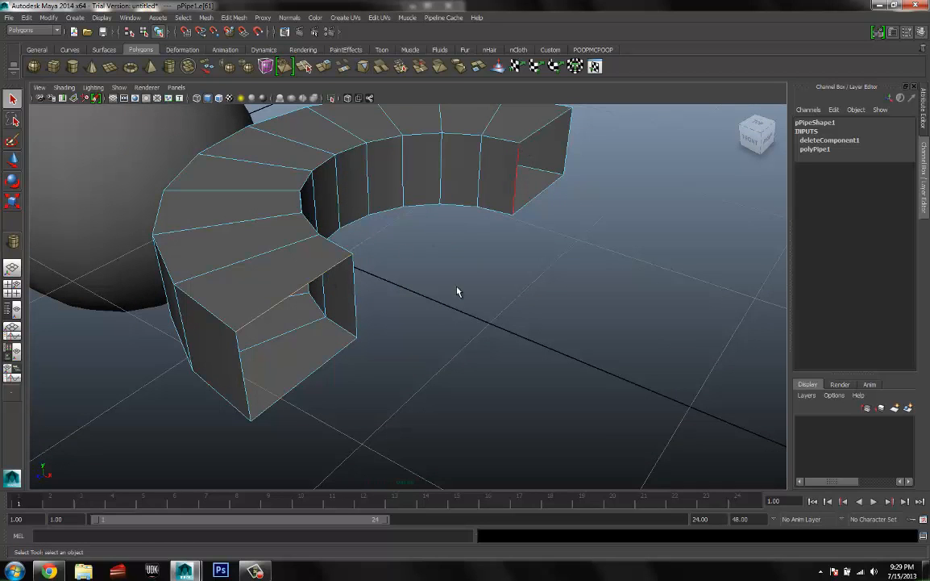
left_click(379, 284)
right_click_drag(332, 254, 363, 241)
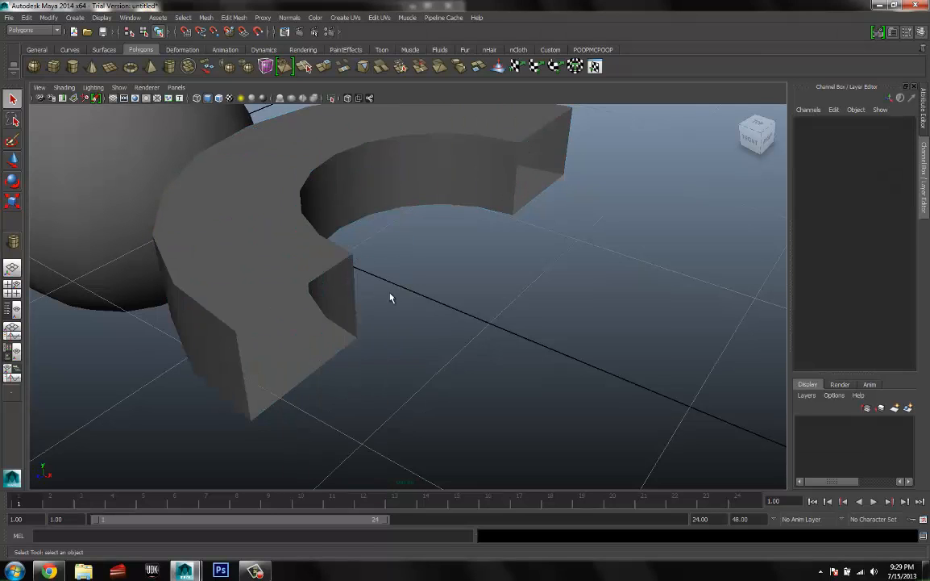
left_click(348, 300)
left_click(397, 298)
left_click(319, 267)
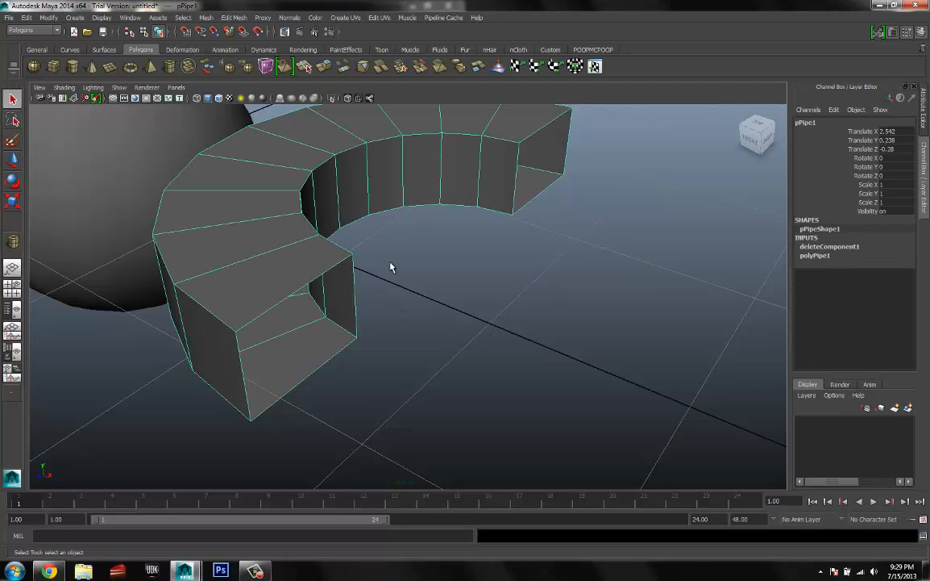
Switch the horseshoe pipe to edge selection and select the upper edge of each of its two open ends
right_click(305, 258)
left_click(305, 230)
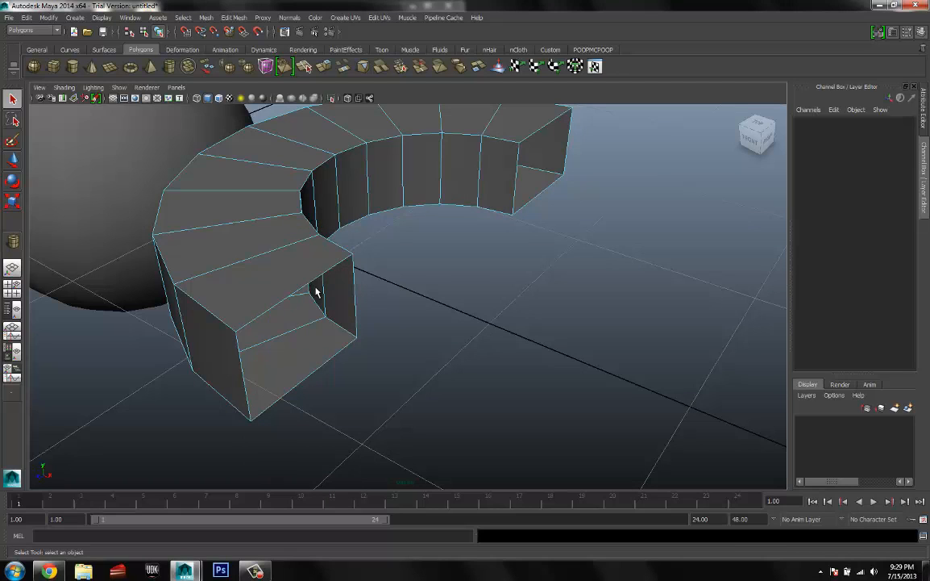
left_click(313, 286)
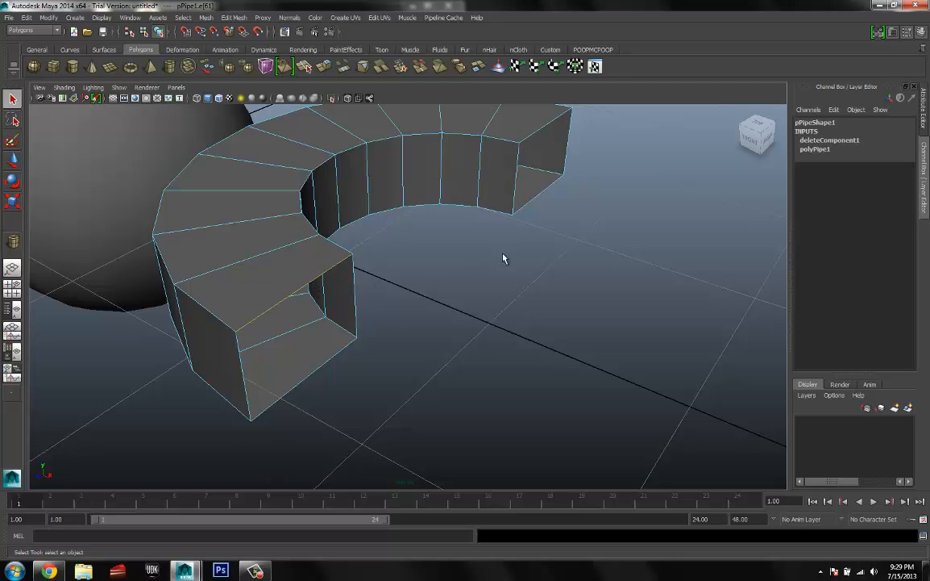
left_click(537, 138)
left_click_drag(351, 300, 349, 256, "alt")
left_click(406, 284)
left_click(311, 242)
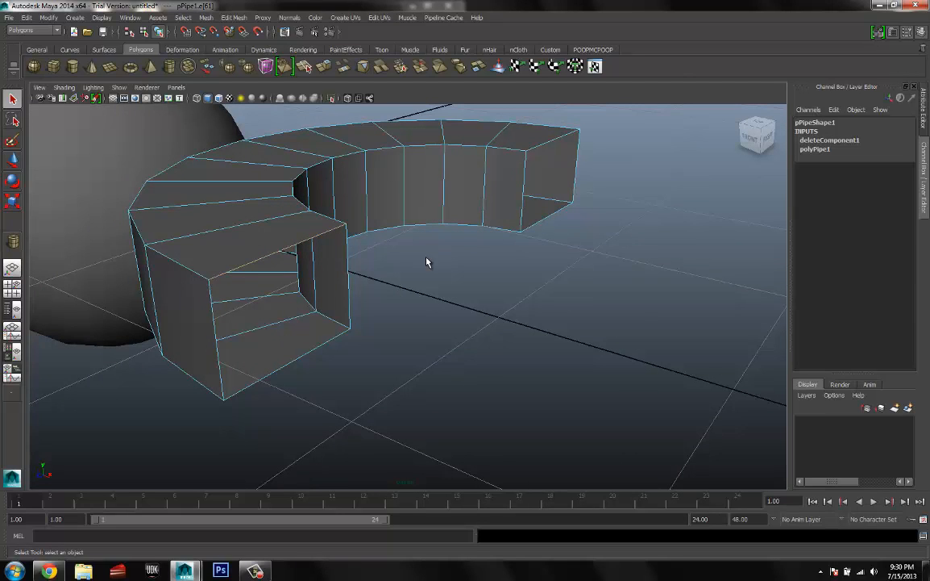
left_click(546, 147)
key("w")
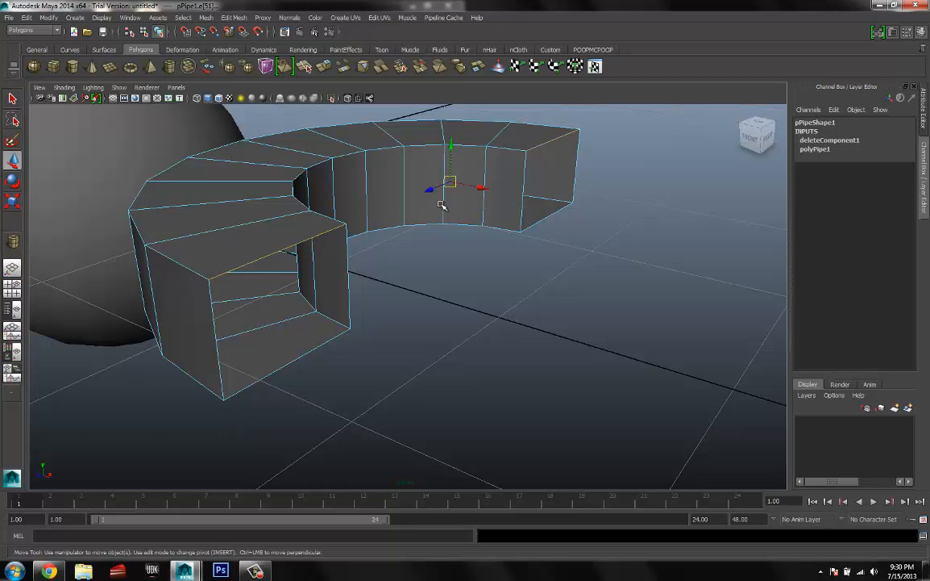
Extrude the two selected end edges down across the openings, to a local Z translation of about -0.343
left_click_drag(442, 203, 484, 193, "alt")
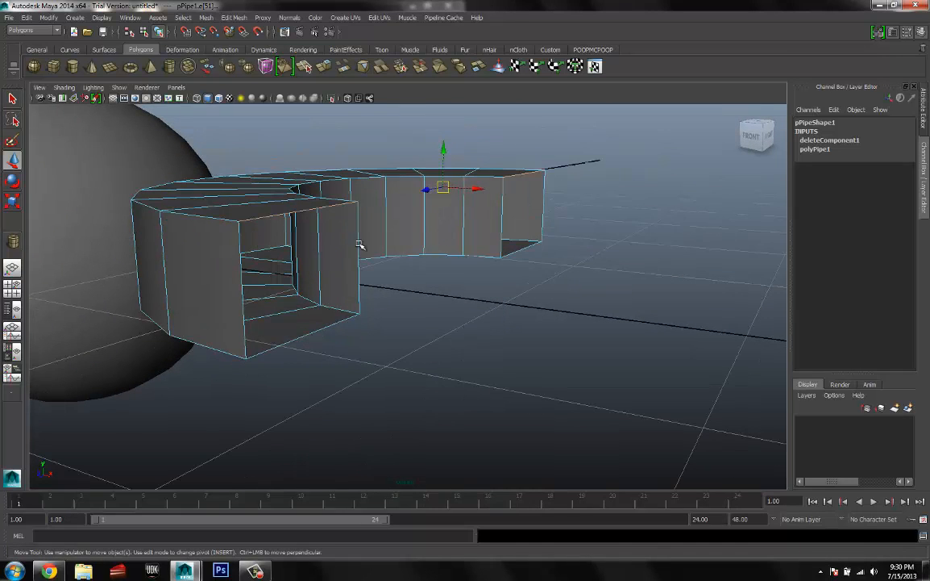
left_click_drag(350, 189, 330, 242, "alt")
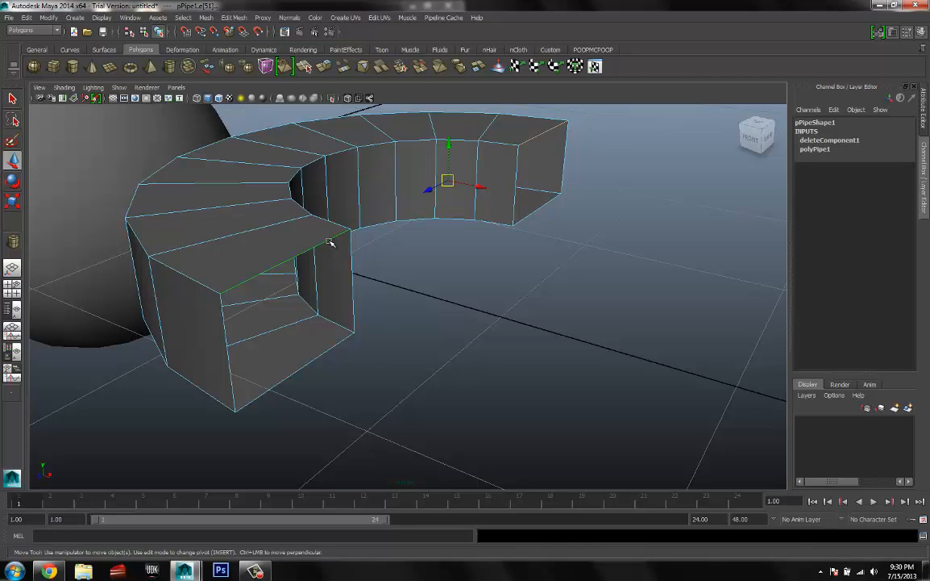
right_click(330, 242, "shift")
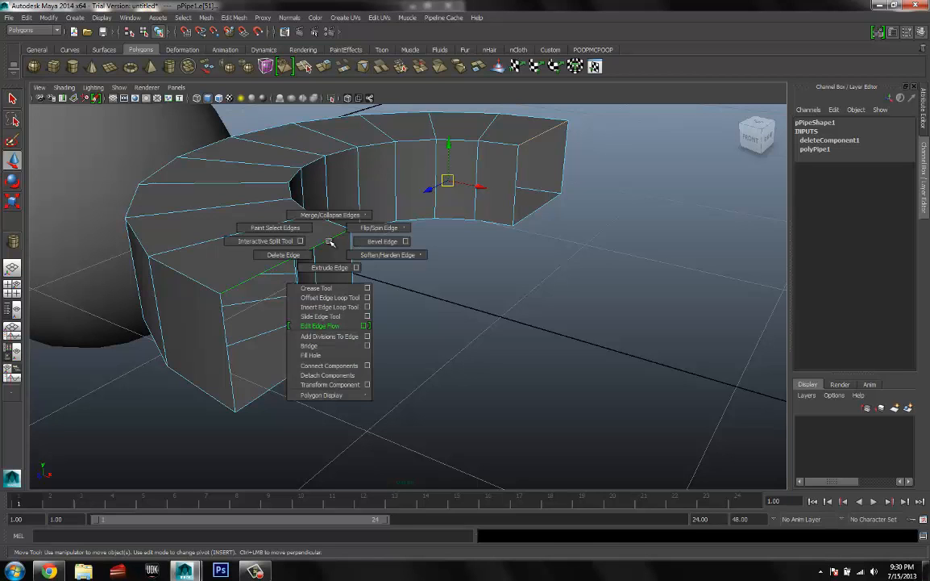
left_click(330, 267)
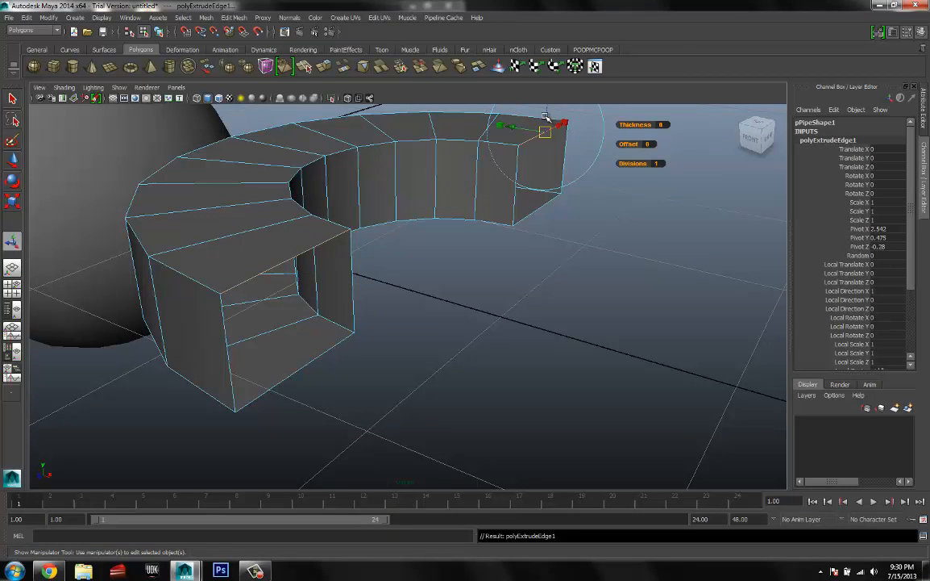
left_click_drag(582, 216, 524, 221, "alt")
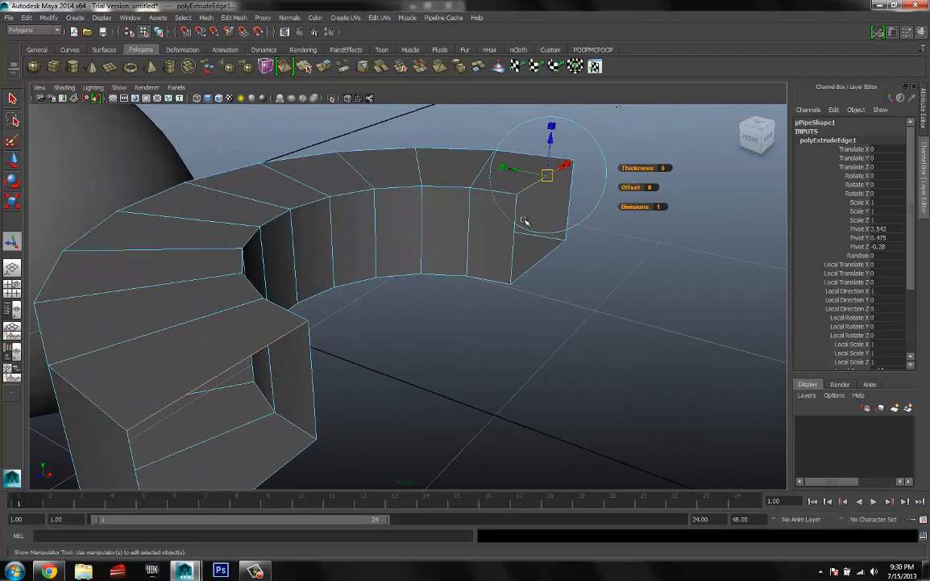
left_click_drag(504, 306, 471, 234, "alt")
left_click_drag(637, 233, 440, 256, "alt")
middle_click_drag(440, 255, 419, 251, "alt")
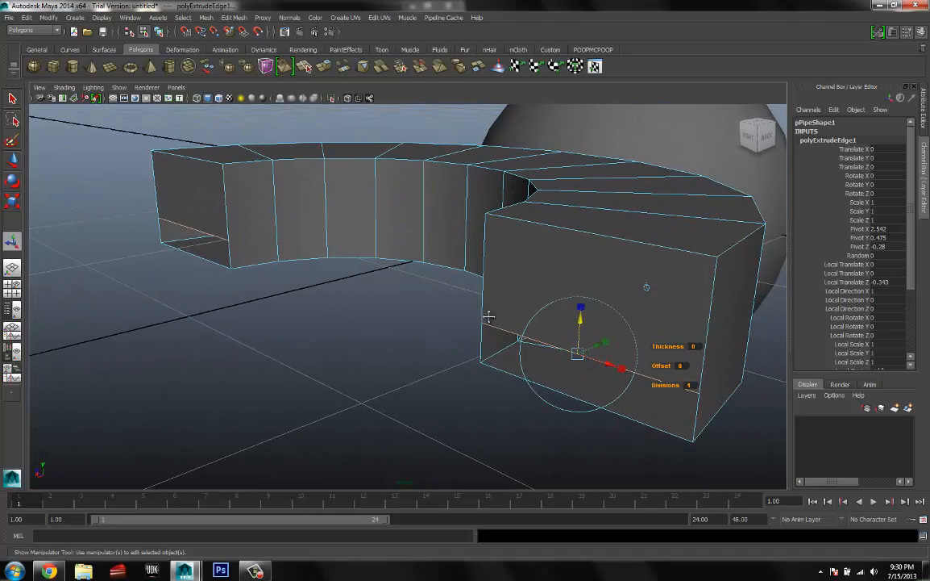
Scale the extruded edges to about 0.853 in local X and 1.276 in local Z
middle_click_drag(488, 315, 412, 276, "alt")
right_click_drag(423, 278, 531, 304, "alt")
left_click_drag(531, 304, 511, 316, "alt")
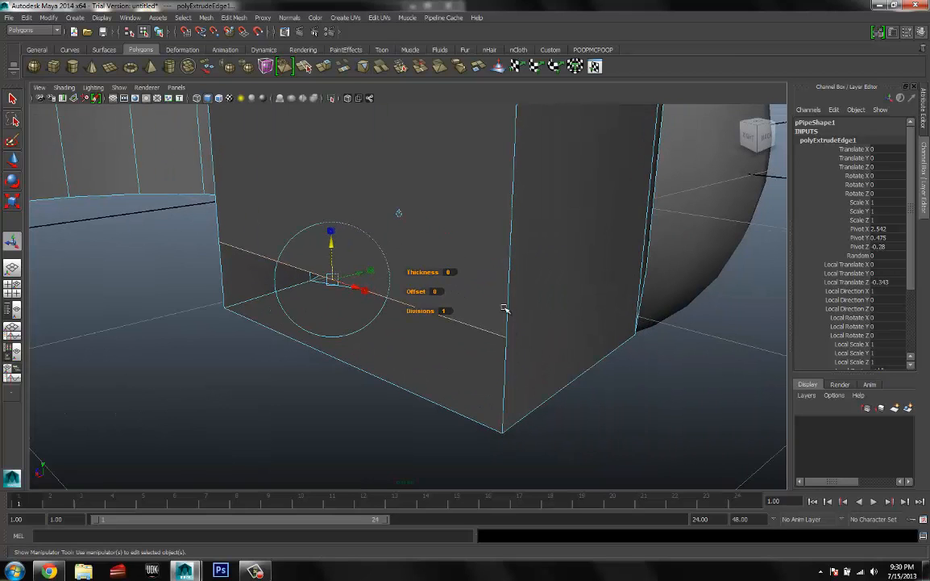
middle_click_drag(478, 316, 492, 340, "alt")
left_click_drag(350, 292, 413, 324, "alt")
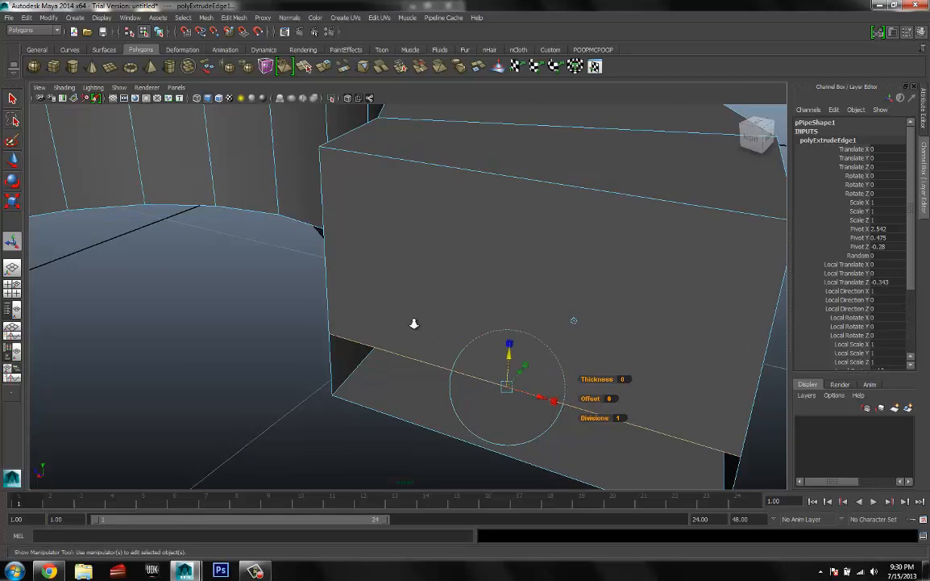
right_click_drag(414, 324, 468, 335, "alt")
key("f")
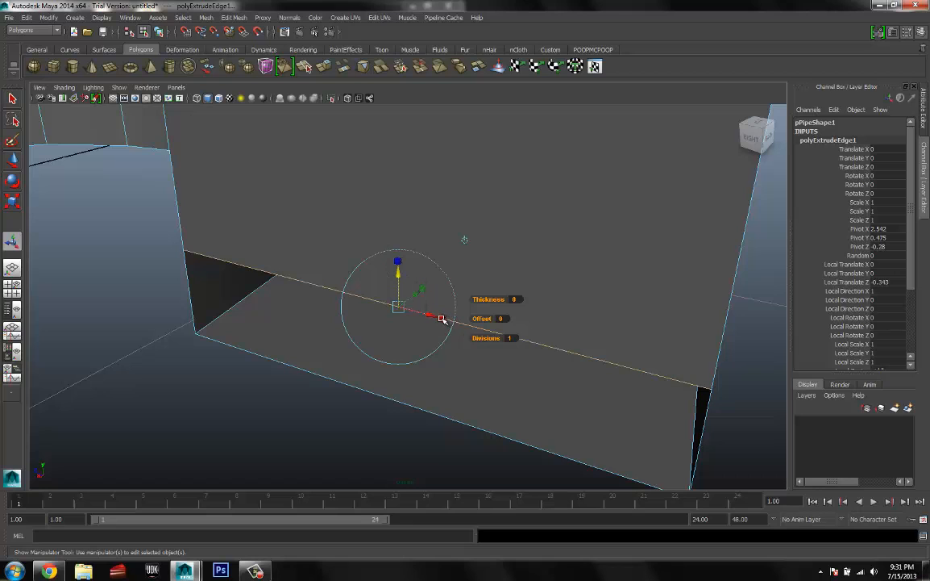
left_click_drag(442, 319, 356, 261)
key("t")
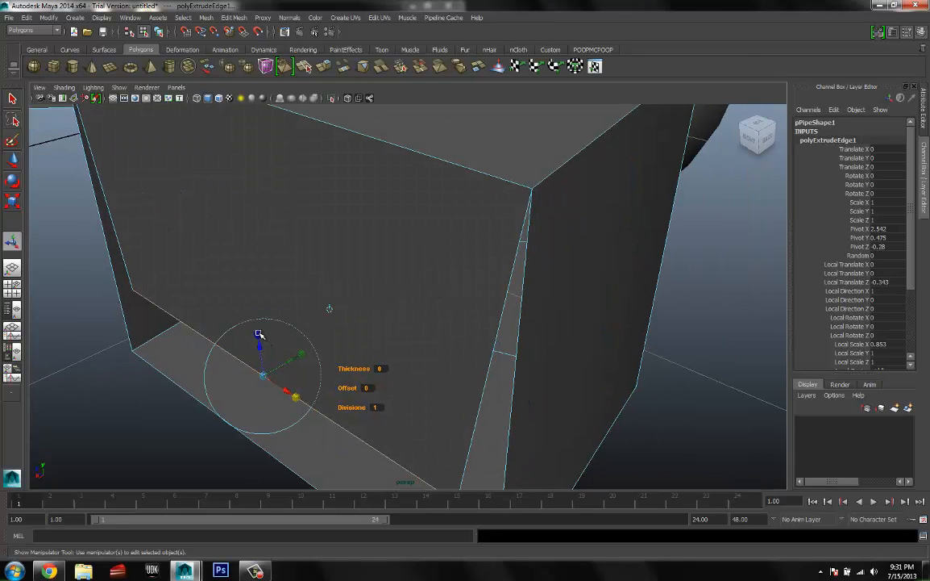
left_click_drag(258, 333, 403, 303)
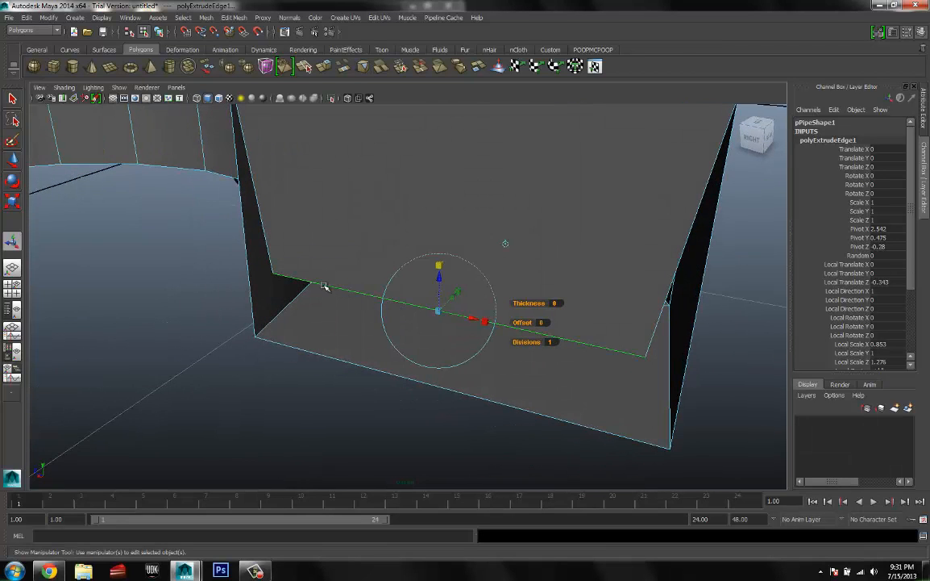
Narrow the extruded edges to a local X scale of about 0.213, tapering the new end faces
middle_click_drag(345, 277, 377, 279, "alt")
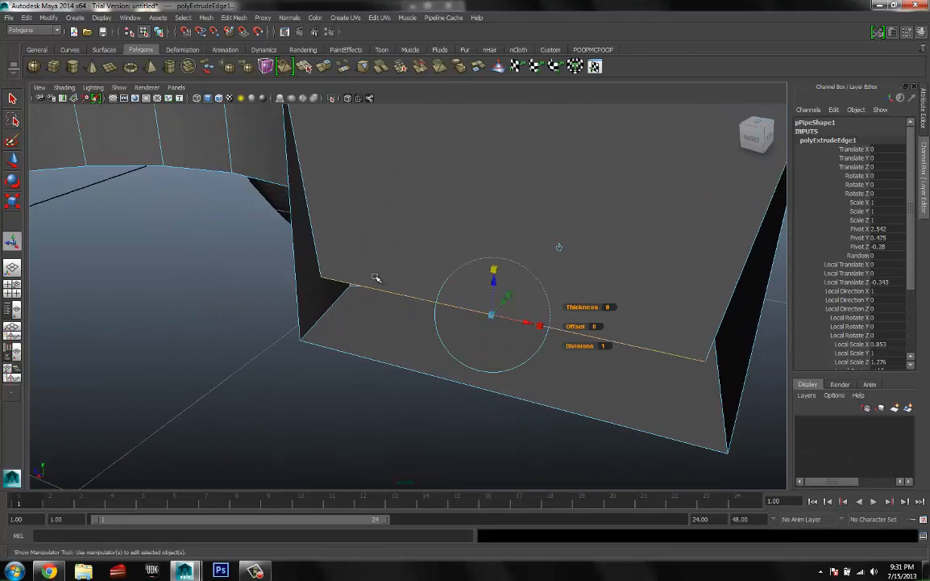
left_click_drag(389, 267, 347, 251, "alt")
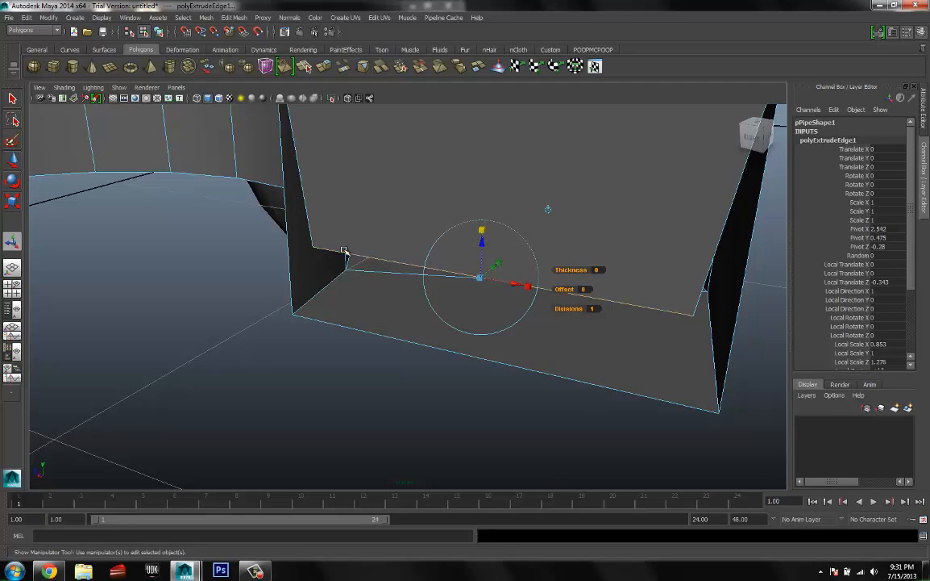
left_click_drag(520, 286, 446, 280)
left_click_drag(433, 198, 403, 232, "alt")
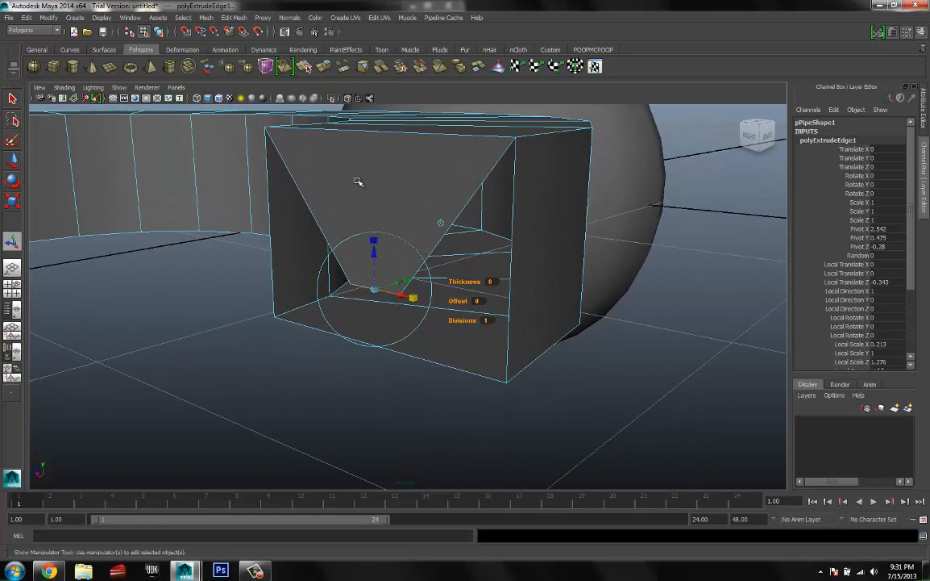
Switch to vertex selection and select the extruded face's lower vertex nearest the inside of the horseshoe
right_click(359, 180)
right_click_drag(359, 179, 292, 164)
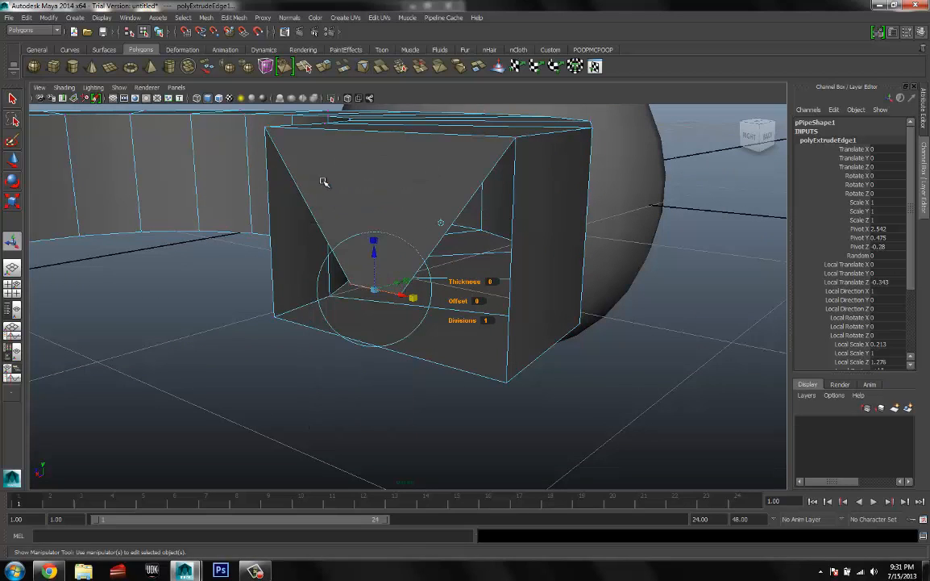
left_click(350, 283)
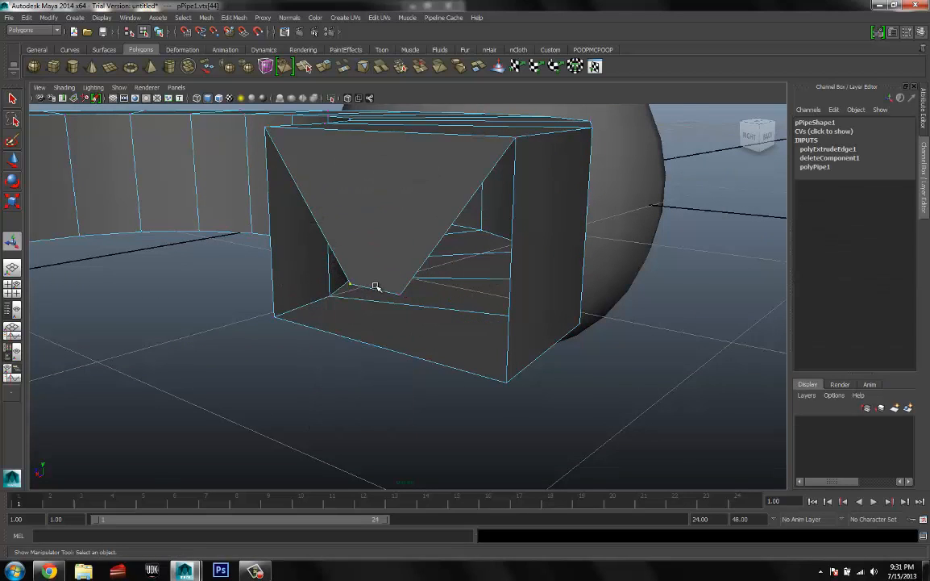
scroll(376, 287, "up", 4)
middle_click_drag(346, 262, 456, 292, "alt")
left_click_drag(456, 292, 369, 300, "alt")
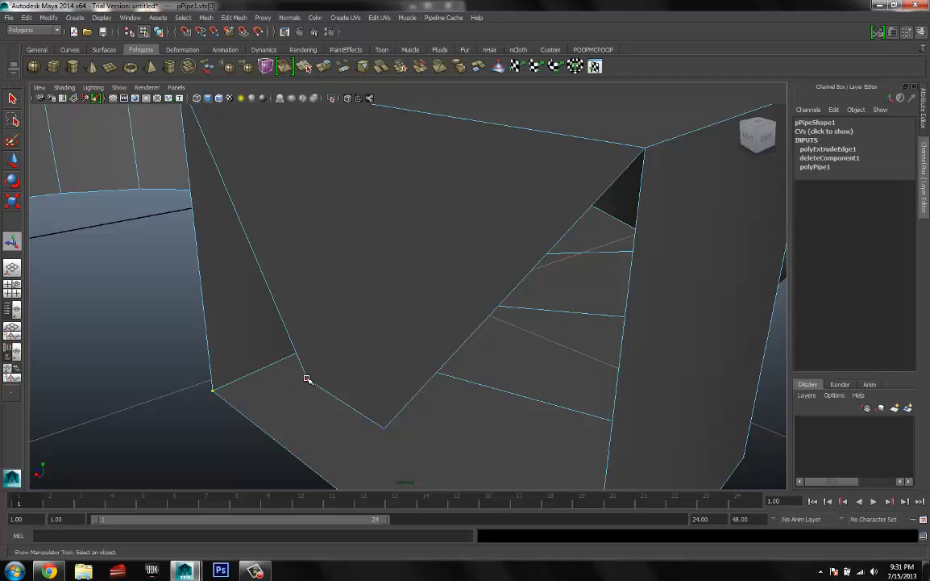
left_click_drag(392, 385, 426, 331, "alt")
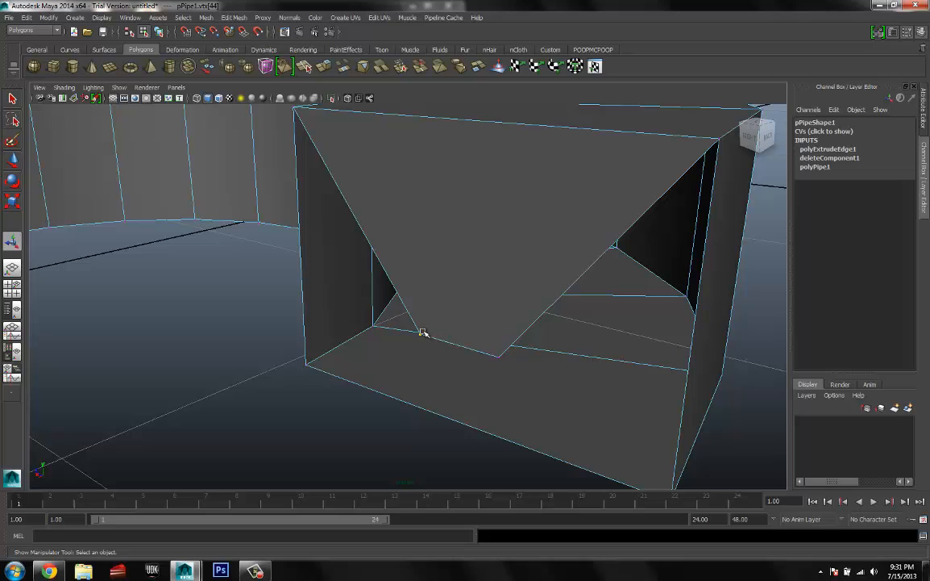
Try merging the extruded face's two lower vertices to their center, undo it, and reselect the vertex nearest the horseshoe's inside
right_click_drag(421, 335, 422, 298, "shift")
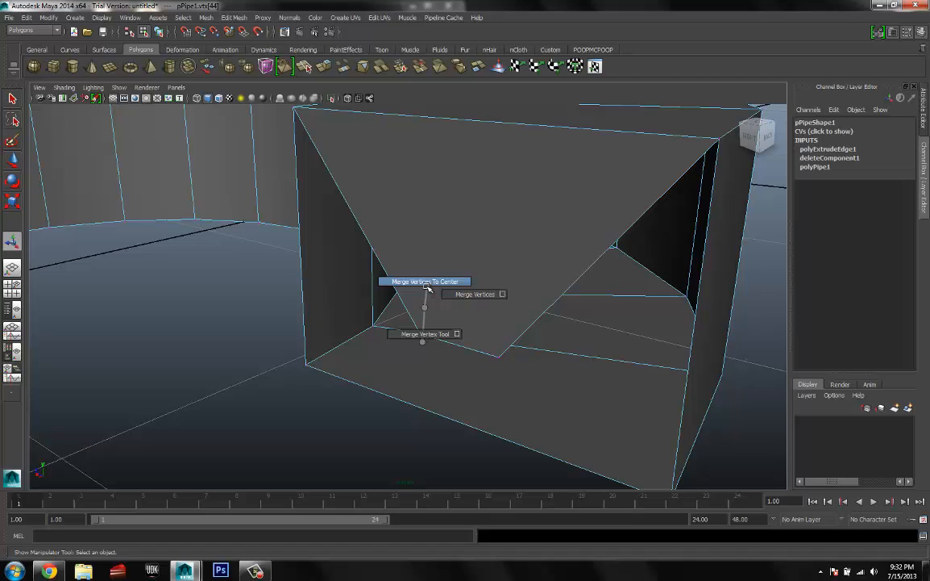
right_click_drag(427, 287, 428, 309, "shift")
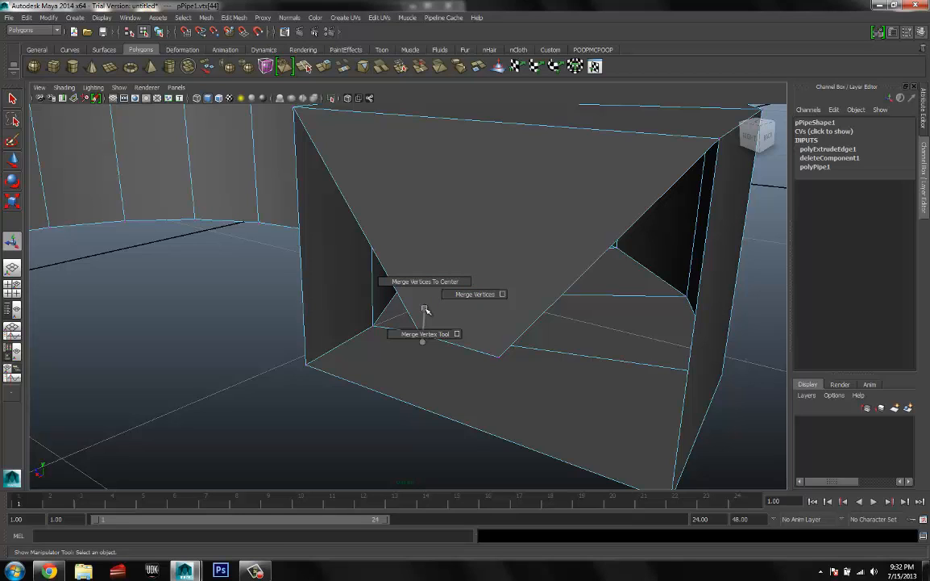
right_click_drag(426, 310, 423, 311, "shift")
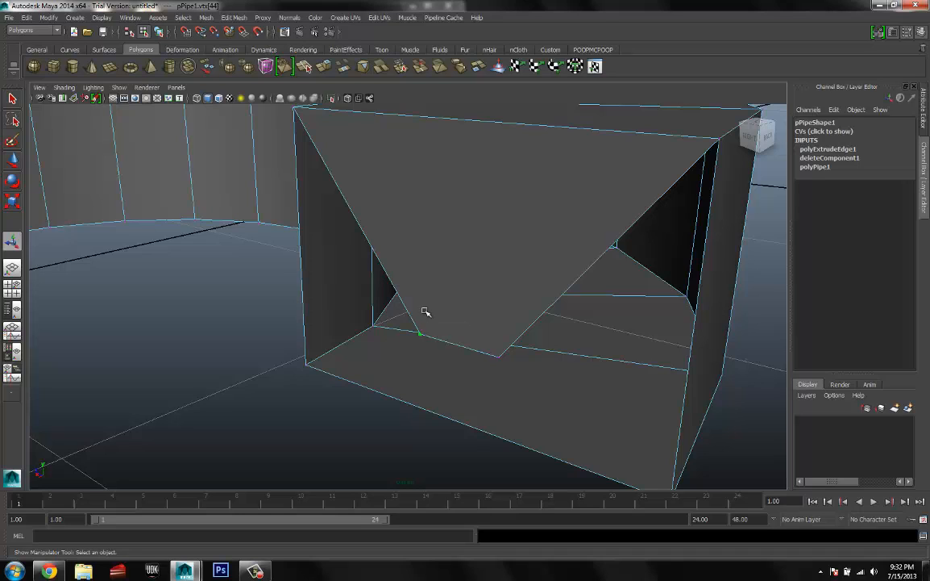
left_click_drag(428, 336, 501, 357)
right_click_drag(488, 355, 491, 316, "shift")
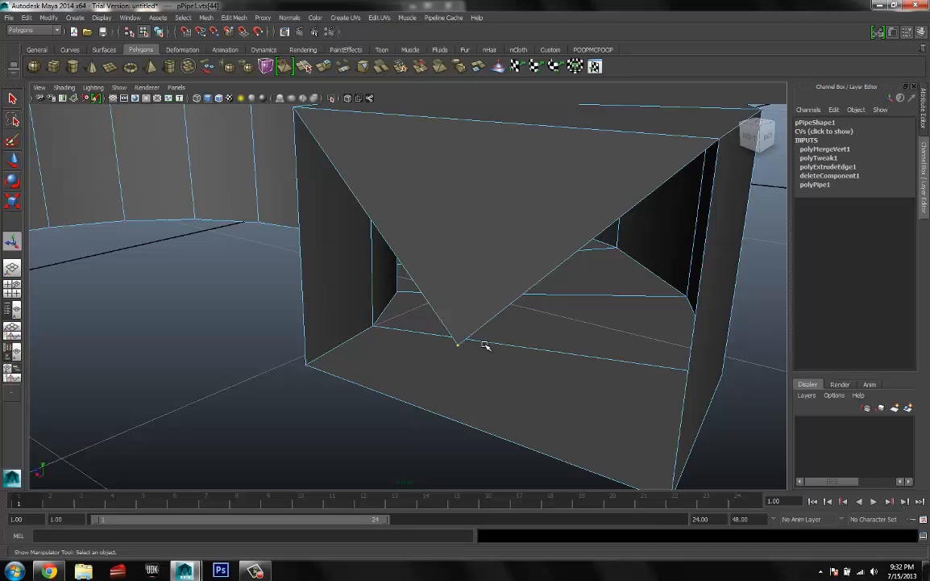
key("ctrl+z")
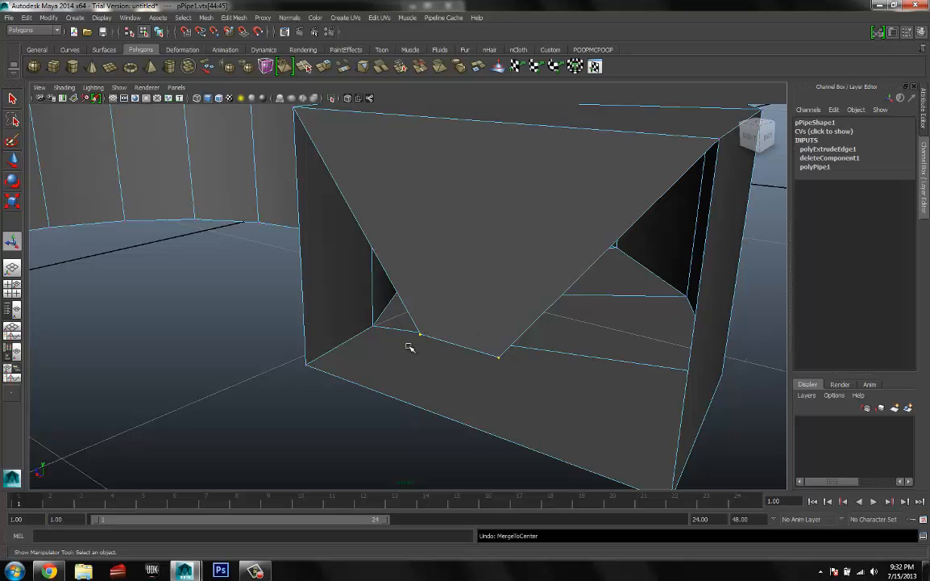
left_click(420, 335)
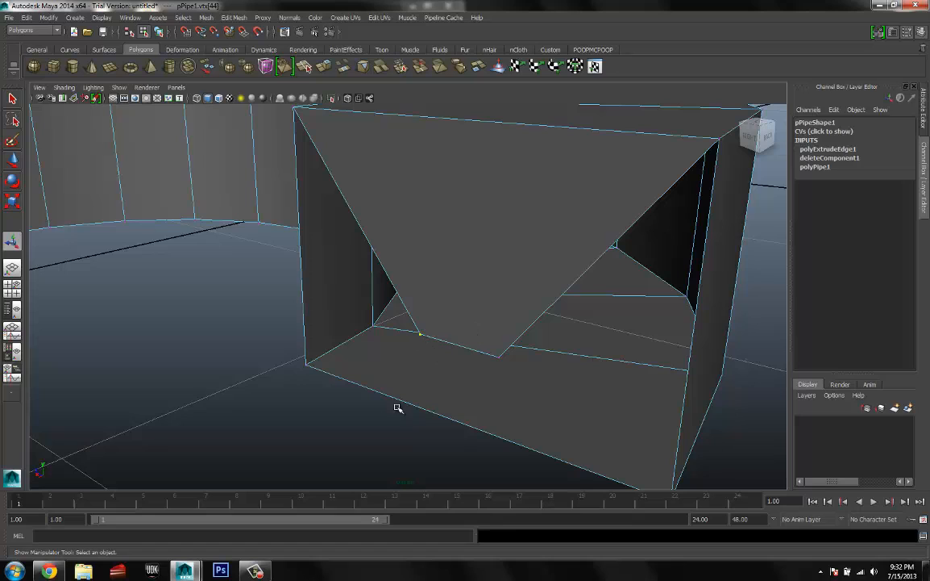
Try merging both lower vertices of the tapered end face to their center again and undo the merge
right_click(420, 335, "shift")
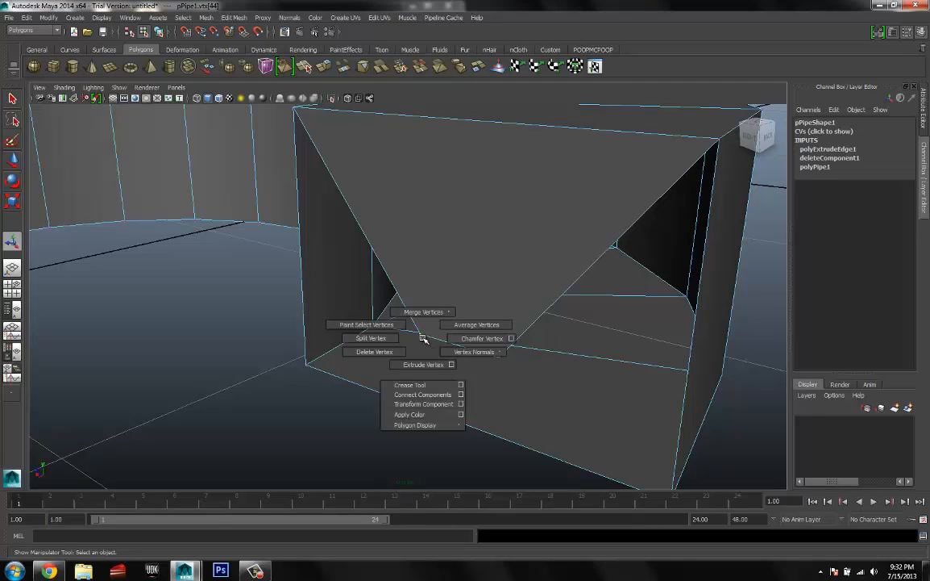
right_click_drag(421, 335, 450, 299, "shift")
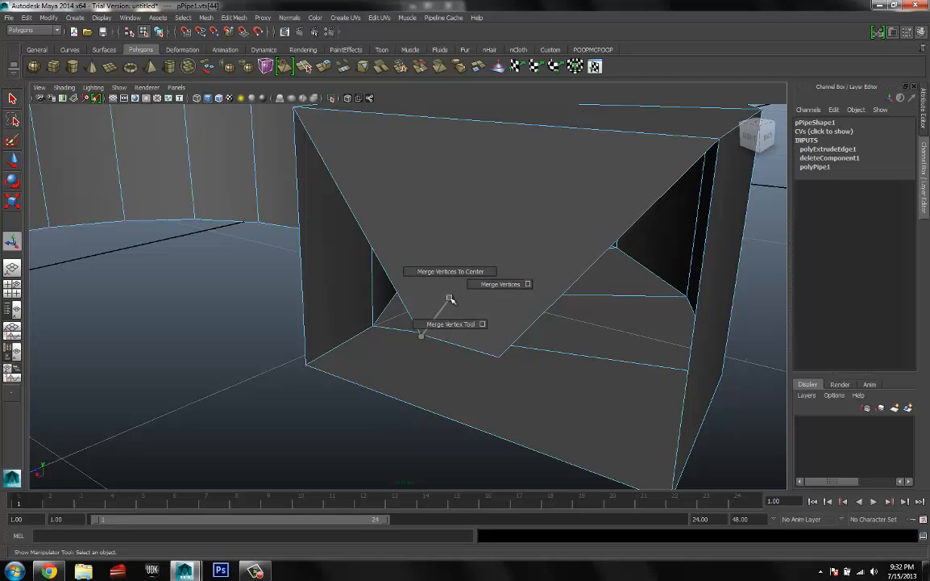
right_click_drag(450, 300, 446, 305, "shift")
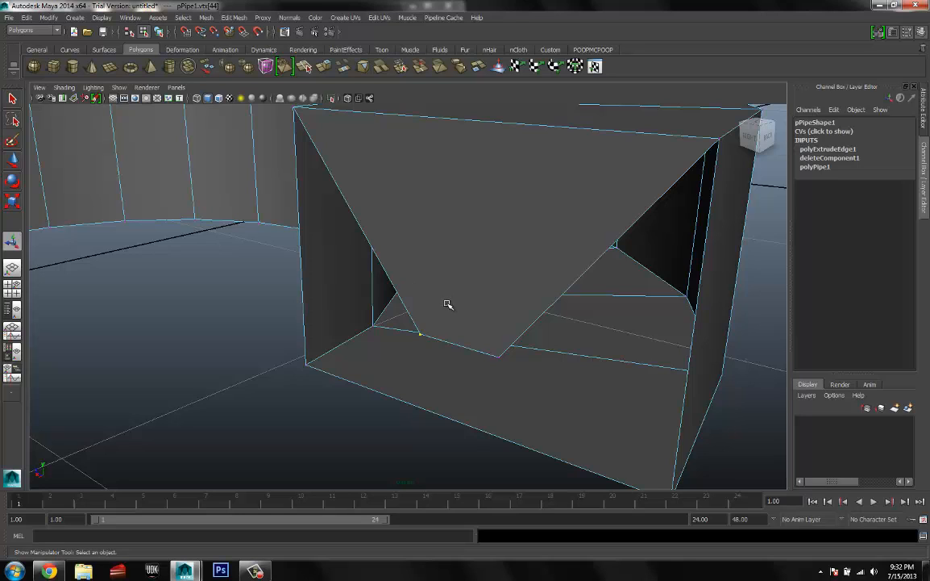
left_click(499, 357, "shift")
right_click_drag(499, 358, 522, 322, "shift")
key("w")
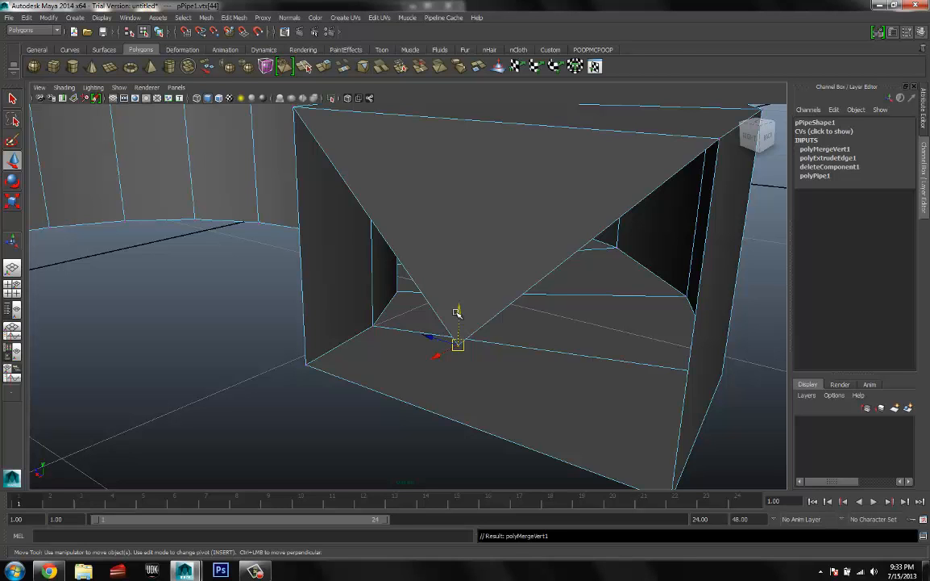
key("ctrl+z")
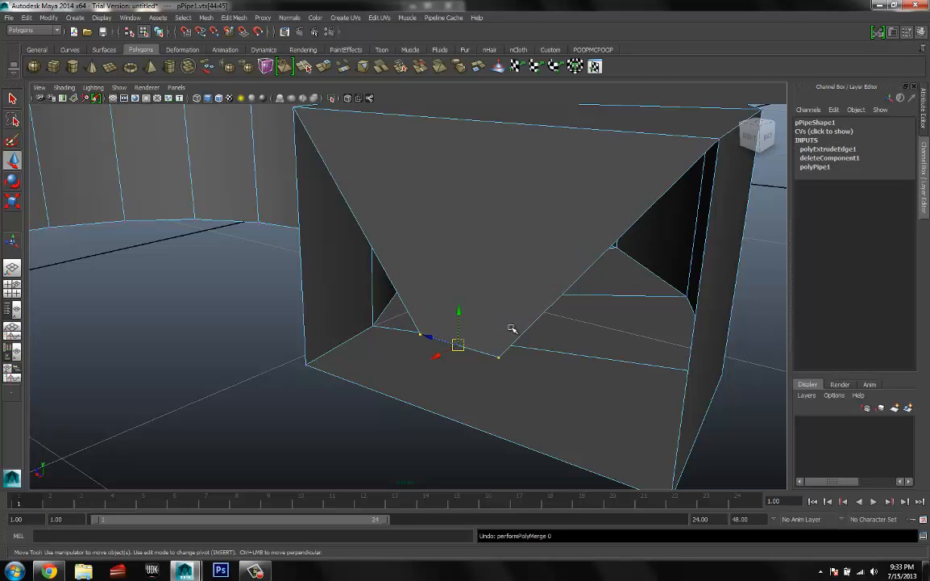
Close the horseshoe's first open end by merging the tapered face's two lower vertices into the opening's bottom corners with the Merge Vertex Tool
right_click_drag(573, 353, 373, 300, "alt")
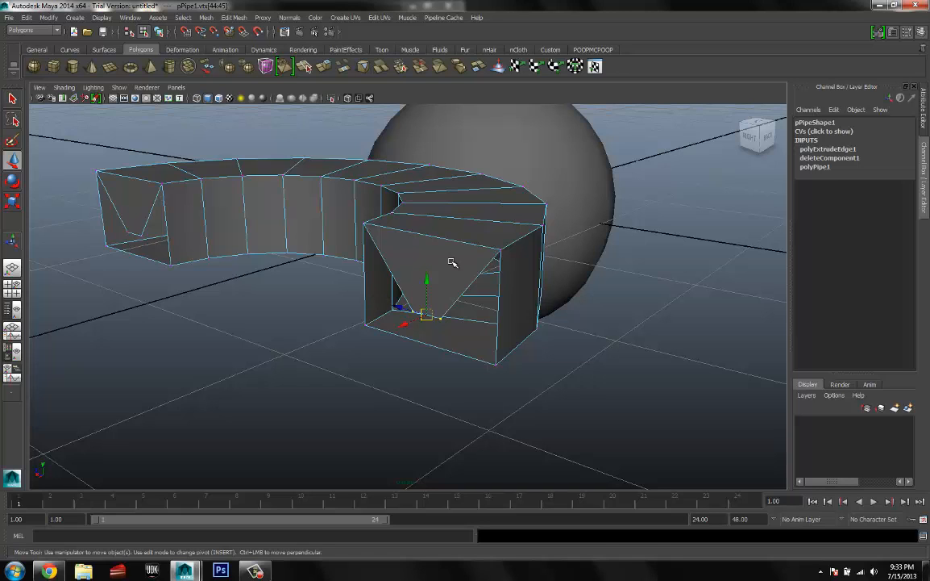
left_click_drag(452, 264, 476, 259, "alt")
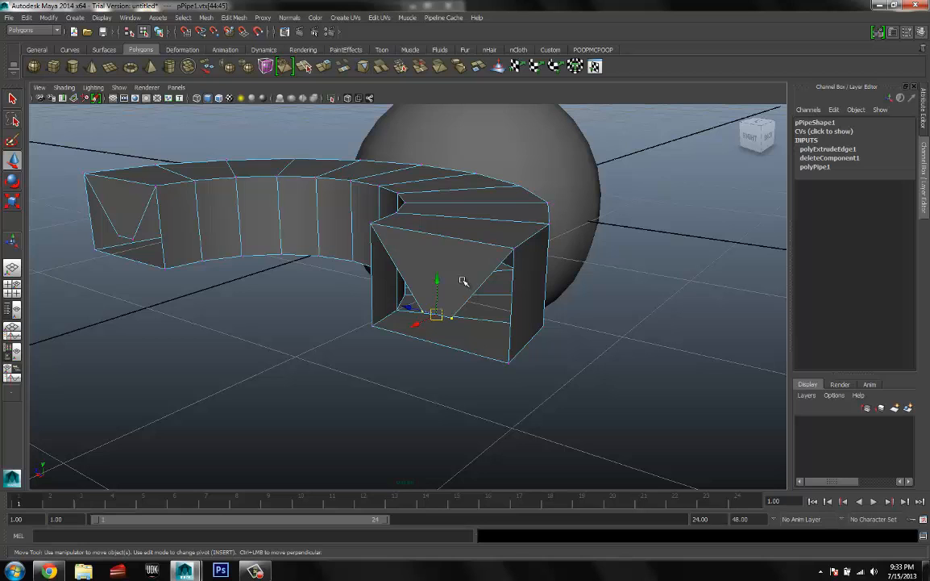
scroll(465, 286, "up", 5)
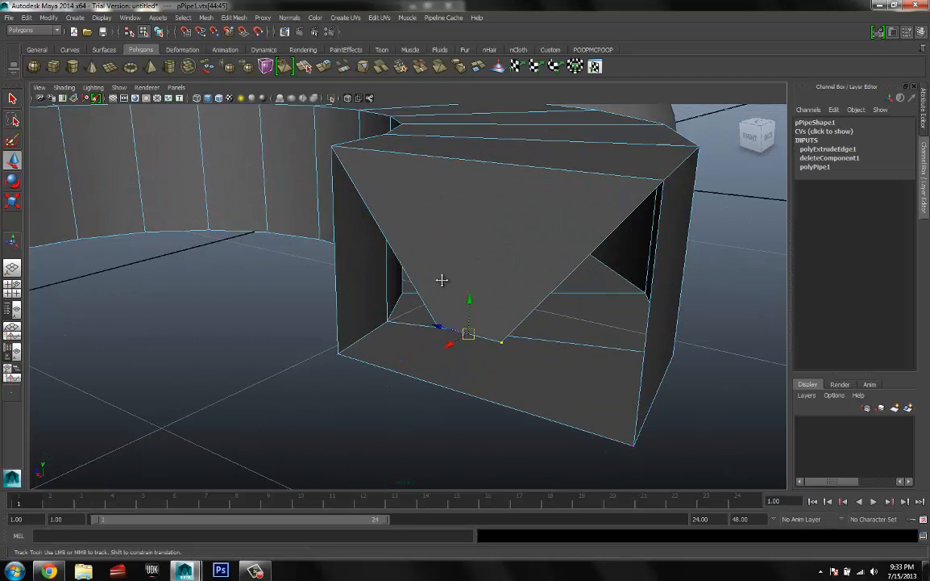
key("f")
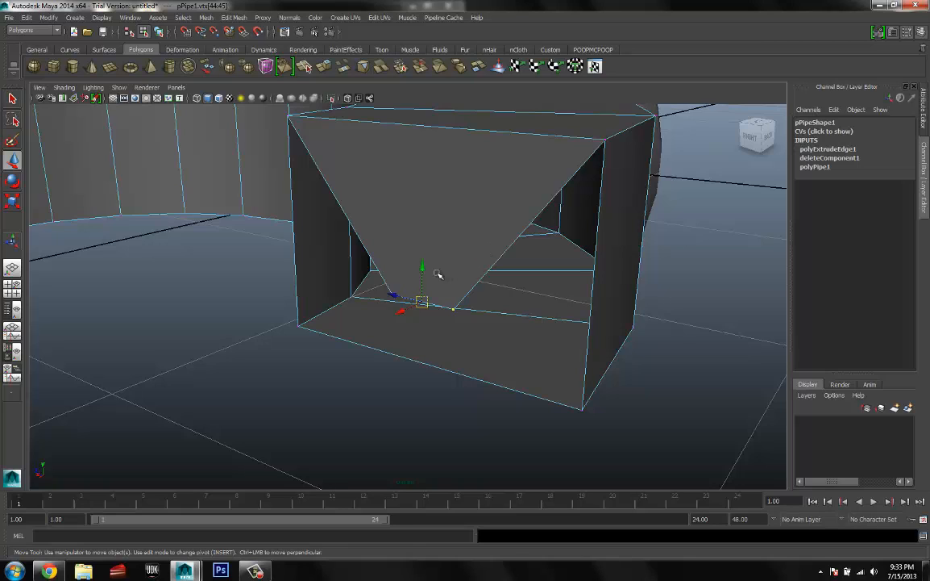
left_click_drag(379, 251, 394, 294, "alt")
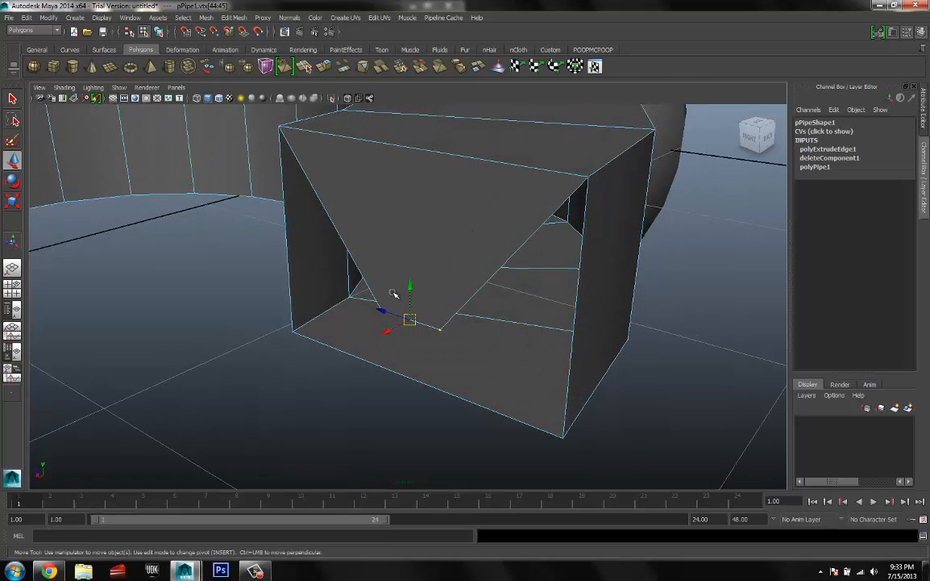
left_click(388, 392)
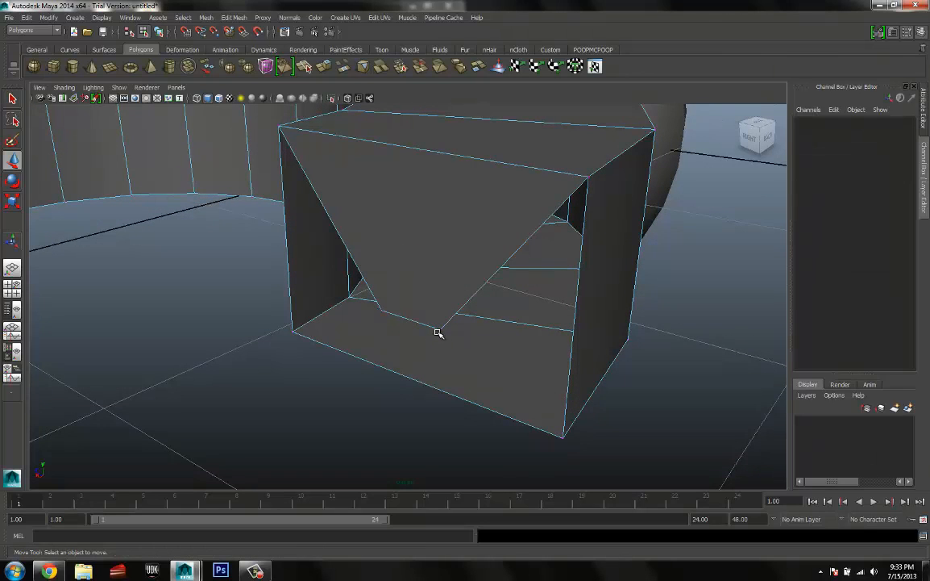
left_click(438, 330)
right_click_drag(438, 330, 449, 337, "shift")
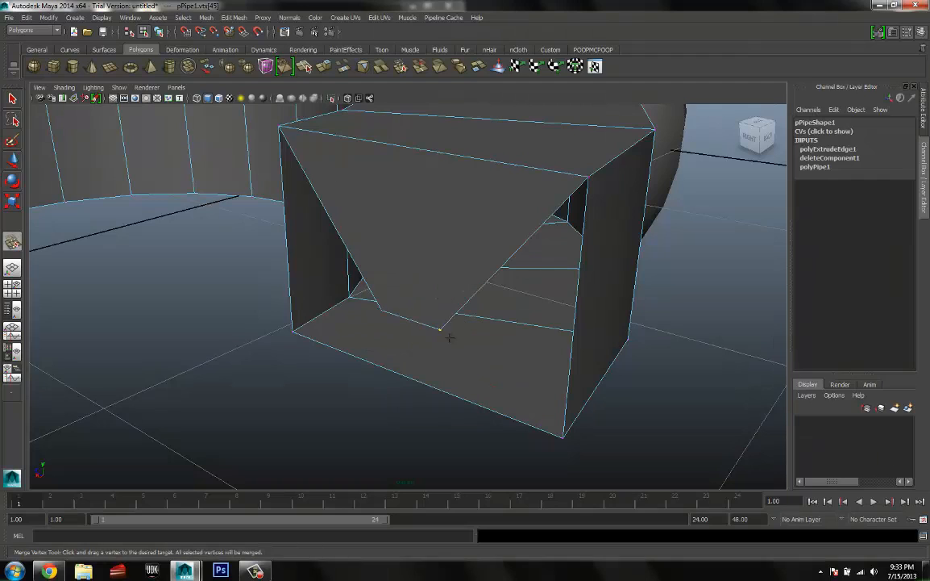
key("w")
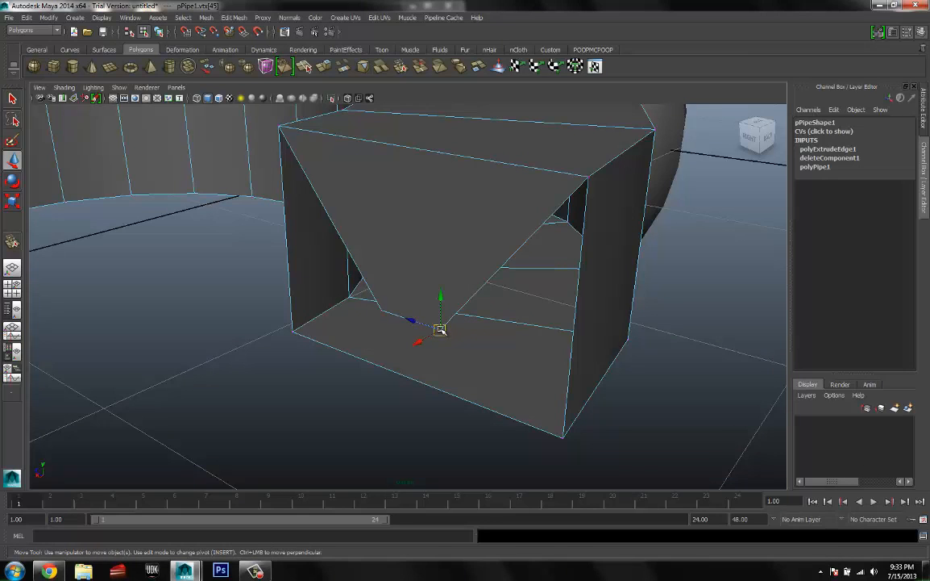
mouse_move(440, 330)
right_mouse_down("shift")
mouse_move(438, 304)
mouse_move(446, 327)
right_mouse_up("shift")
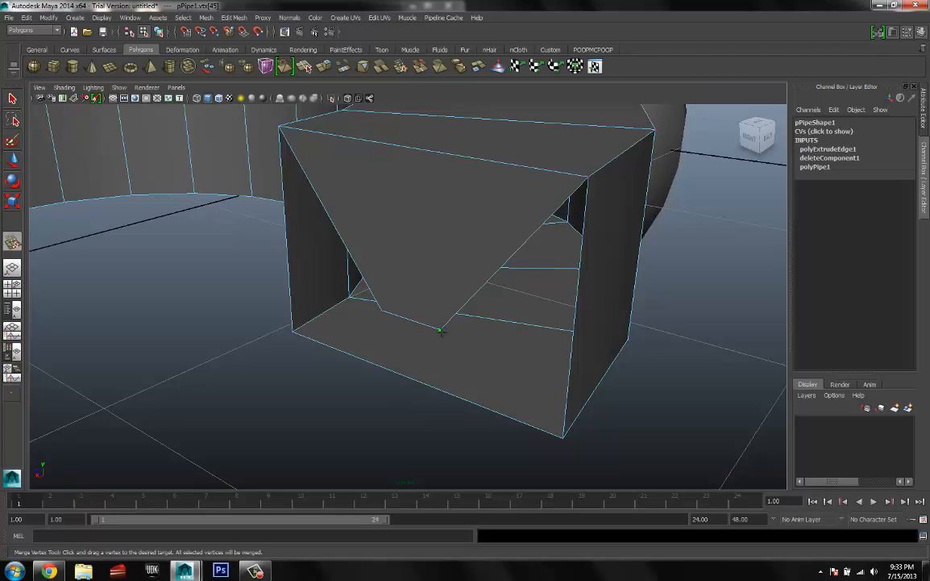
middle_click_drag(474, 353, 401, 284, "alt")
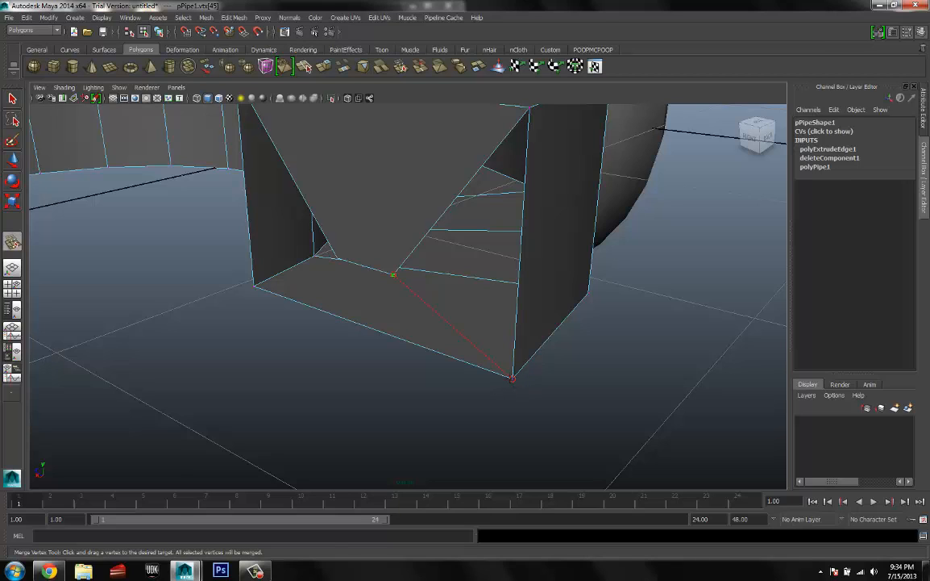
left_click_drag(513, 379, 513, 378)
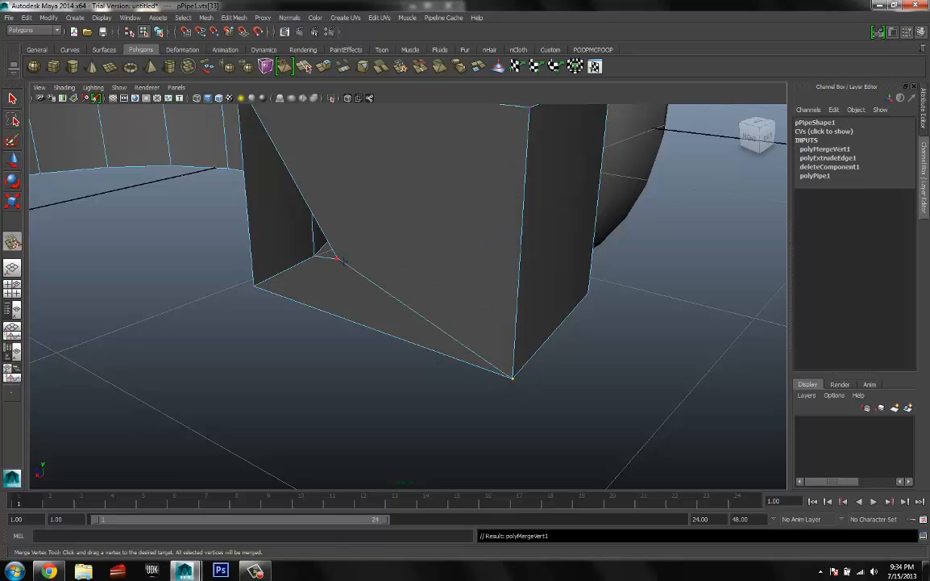
left_click_drag(339, 259, 314, 256)
left_click_drag(232, 285, 242, 279)
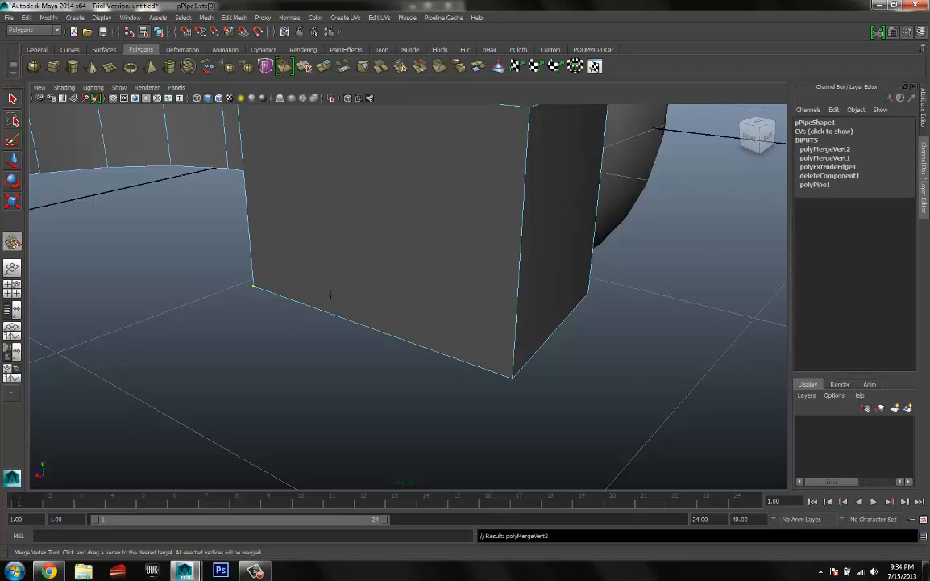
Close the horseshoe's other open end by merging its tapered face's lower vertices into the matching bottom corners
middle_click_drag(331, 294, 457, 340, "alt")
middle_click_drag(382, 302, 509, 343, "alt")
left_click_drag(326, 253, 391, 312, "alt")
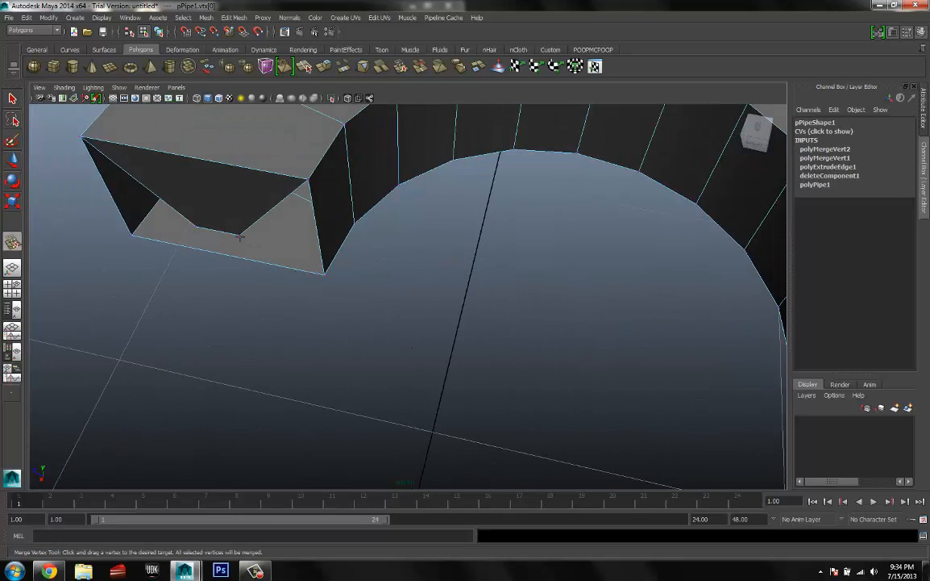
left_click_drag(274, 260, 323, 275)
left_click_drag(196, 226, 132, 236)
left_click_drag(279, 266, 359, 303, "alt")
key("w")
scroll(360, 303, "down", 2)
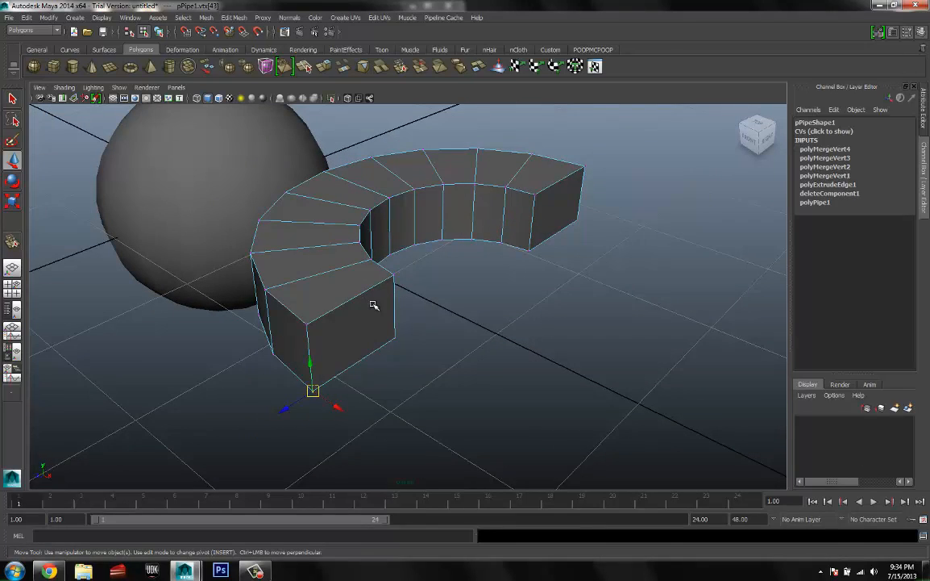
Select both end faces of the horseshoe and extrude them outward with a Local Translate Z of about 1.27
right_click_drag(374, 306, 374, 329)
left_click(373, 322)
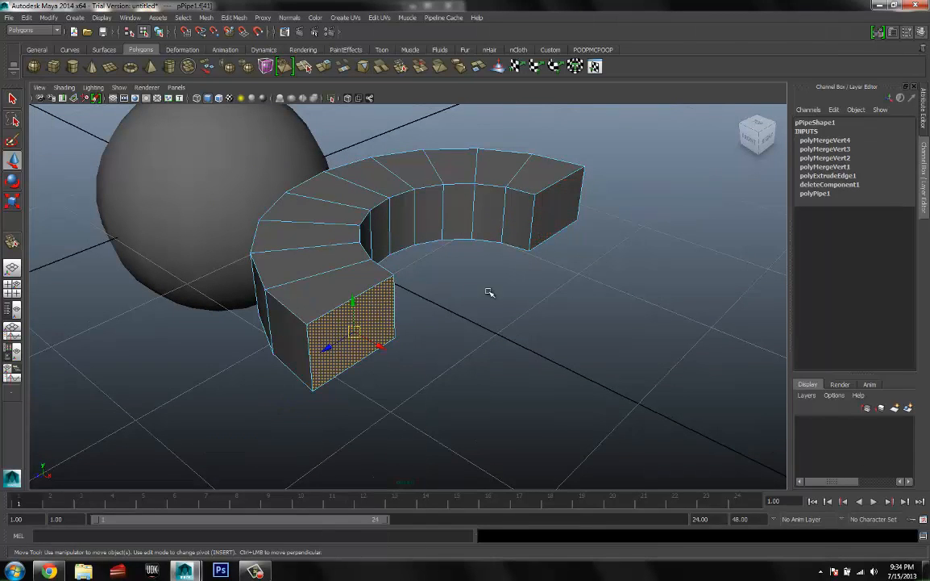
right_click_drag(380, 251, 419, 242)
left_click(432, 317)
left_click(415, 225)
left_click(383, 306)
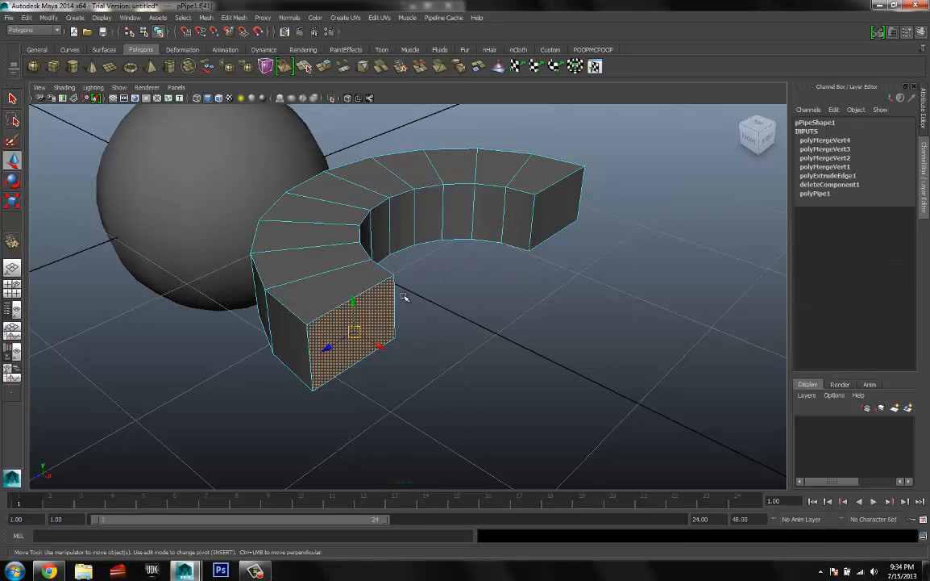
left_click(461, 295)
left_click(388, 310)
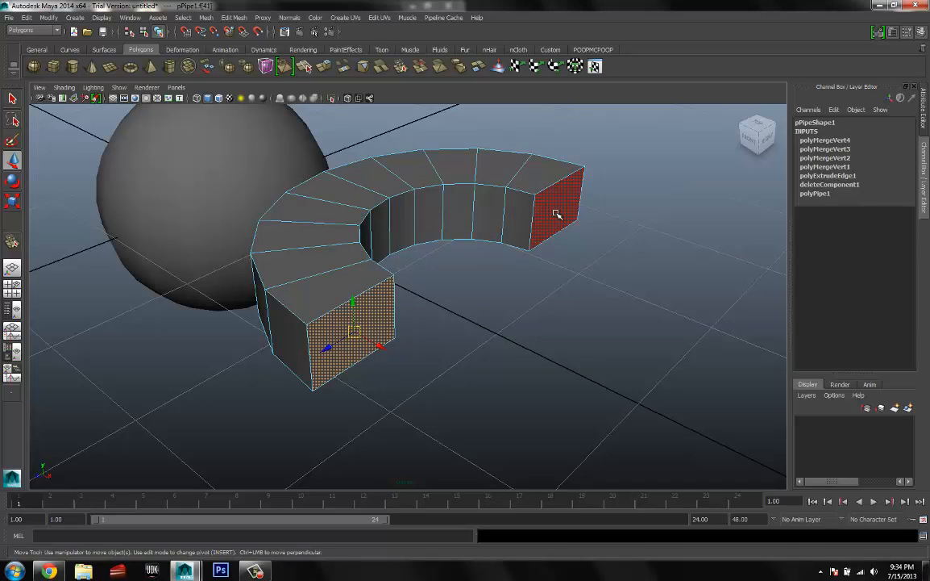
left_click(550, 212, "shift")
right_click_drag(548, 212, 549, 234, "shift")
left_click_drag(597, 227, 762, 281)
left_click_drag(563, 308, 426, 257, "alt")
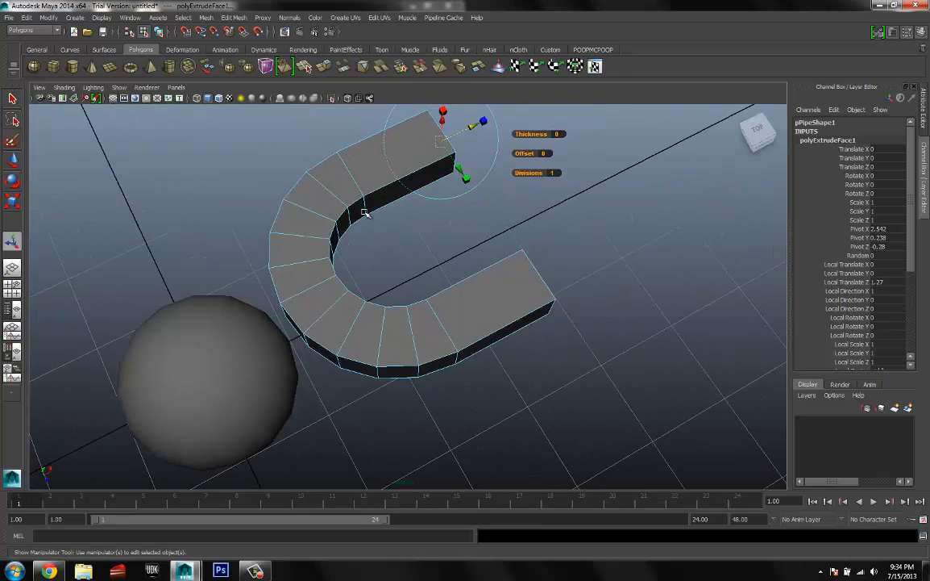
Return to object selection and scale the whole horseshoe magnet uniformly to about 0.606
right_click_drag(359, 196, 403, 182)
left_click(395, 250)
left_click_drag(395, 249, 379, 217, "alt")
left_click(329, 293)
left_click_drag(390, 285, 375, 242, "alt")
right_click_drag(376, 242, 407, 286, "alt")
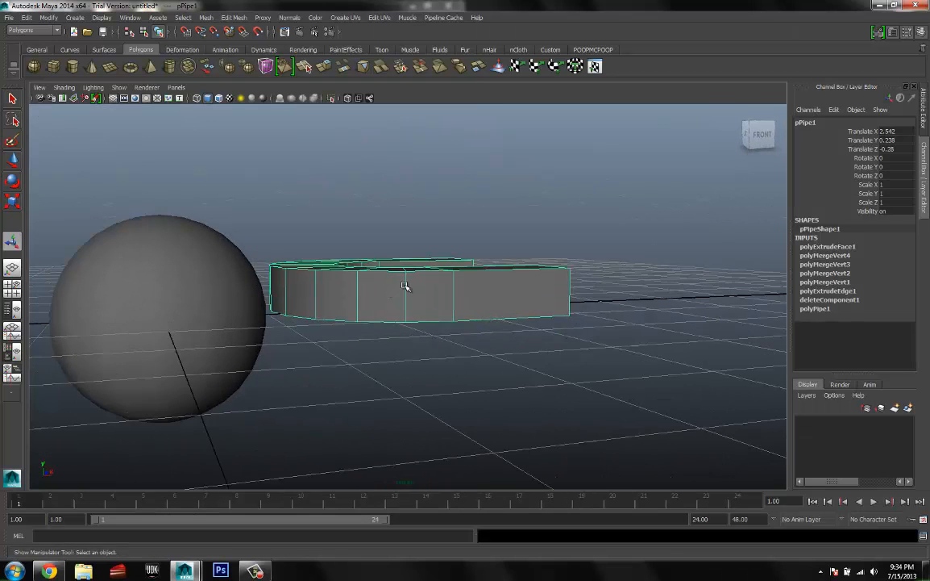
left_click_drag(407, 286, 391, 297, "alt")
left_click_drag(332, 277, 357, 317, "alt")
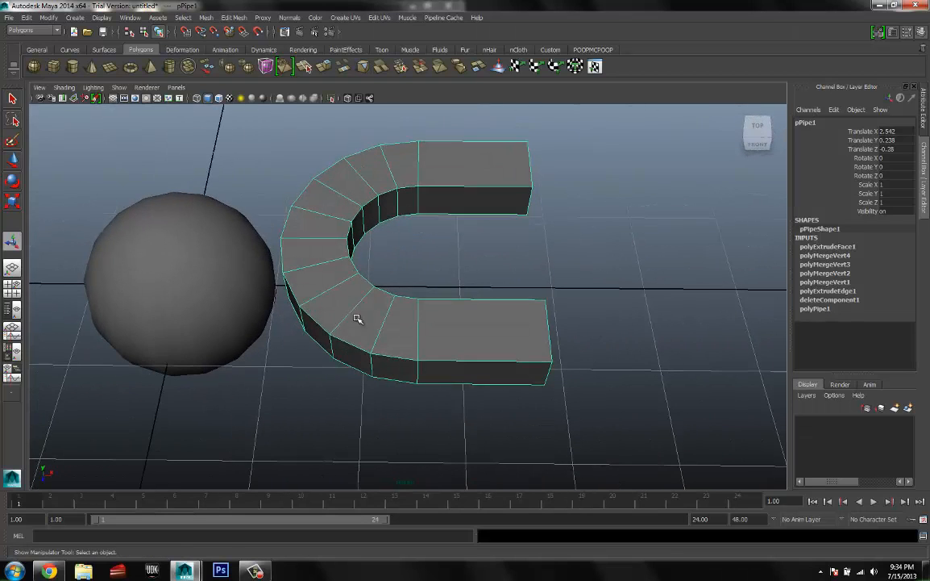
key("r")
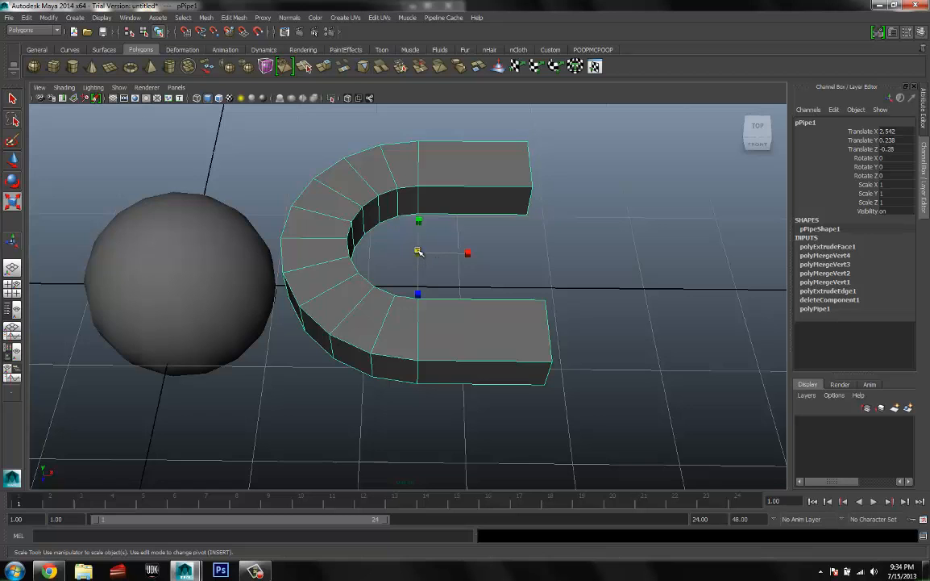
left_click_drag(418, 251, 345, 229)
left_click_drag(371, 290, 240, 434, "alt")
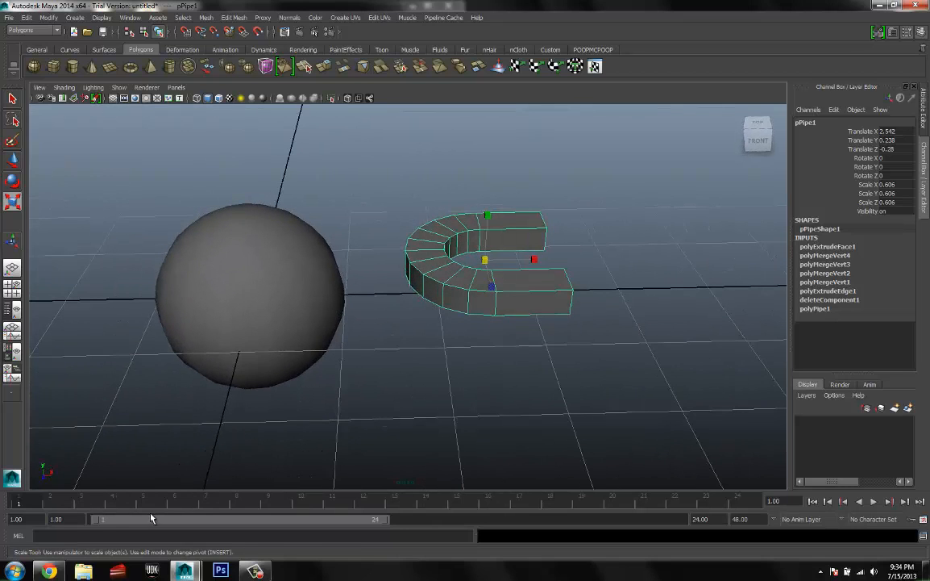
Check the Magnemite reference image in Chrome, and back in Maya lengthen both magnet arms by moving their end vertices outward along X
left_click(53, 569)
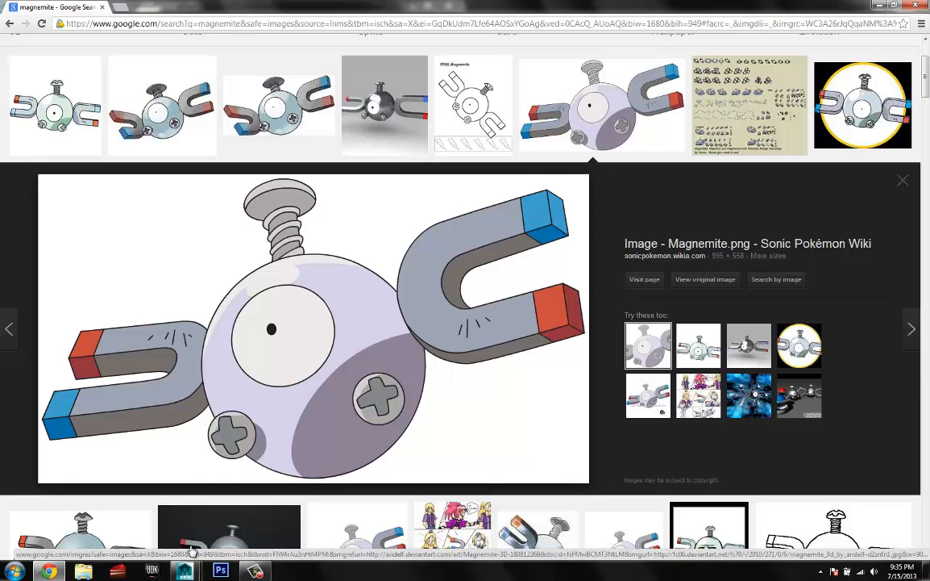
mouse_move(184, 571)
left_click(258, 520)
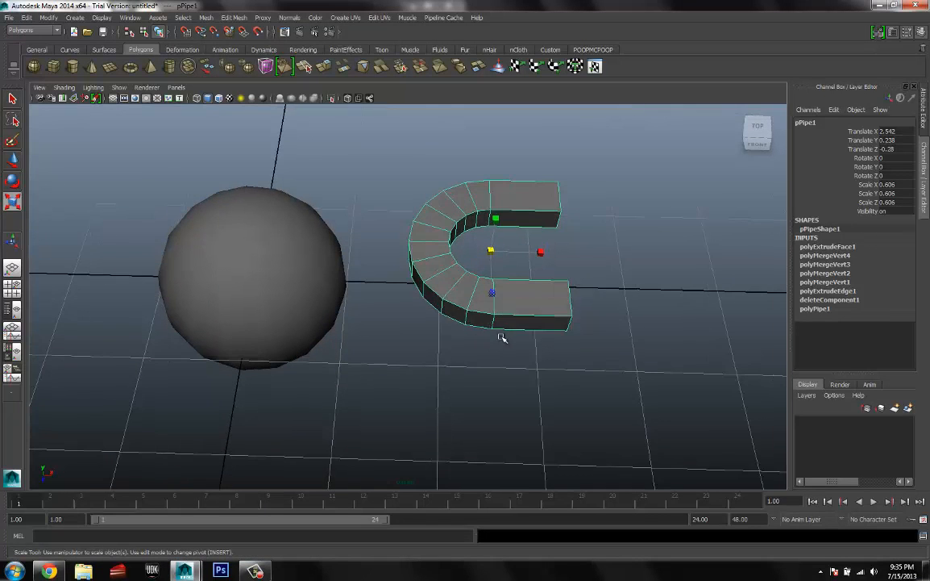
left_click_drag(502, 337, 481, 297, "alt")
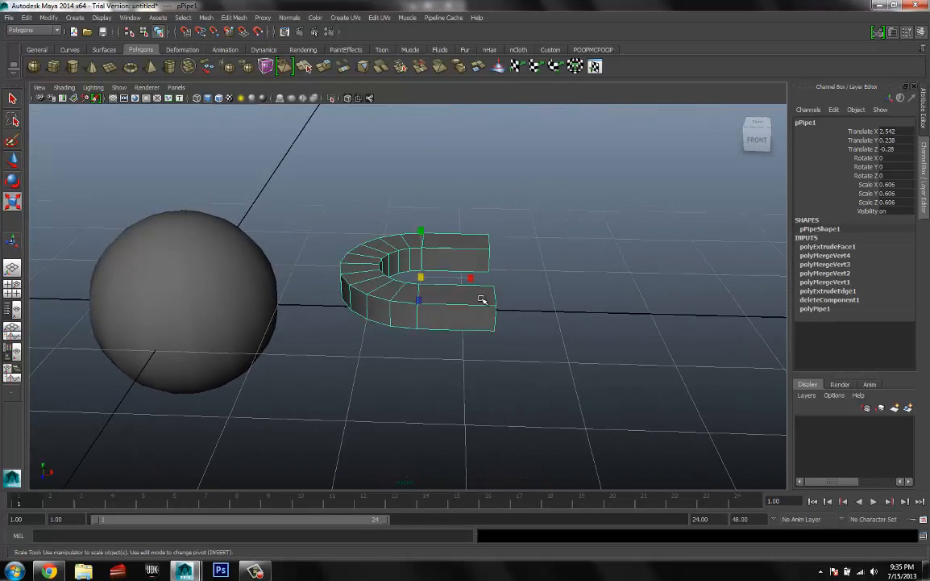
right_click_drag(481, 304, 439, 304)
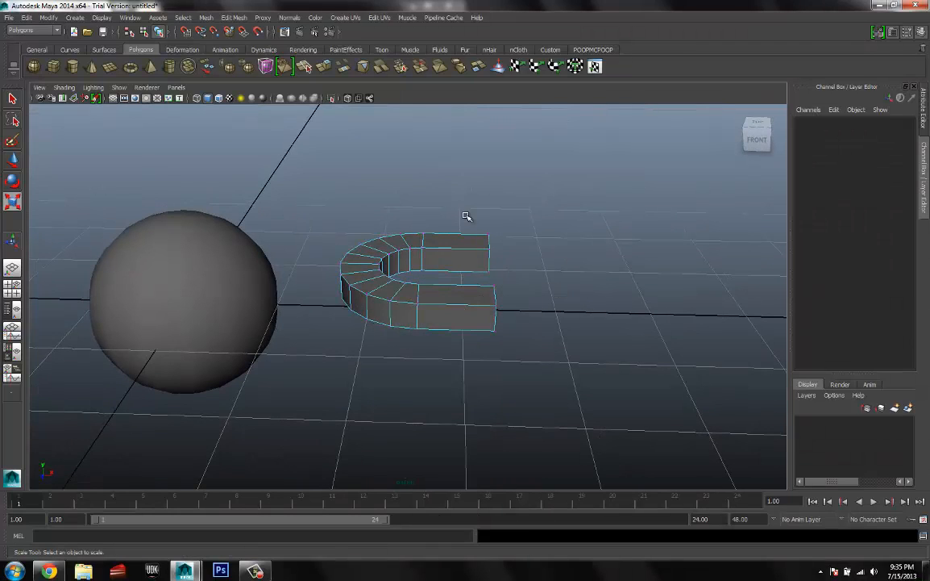
left_click_drag(466, 211, 608, 407)
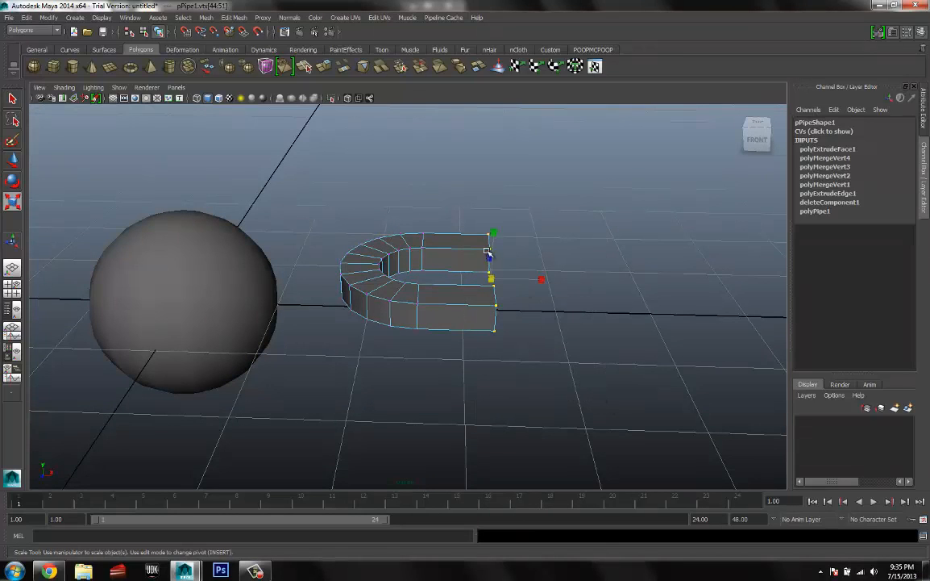
key("w")
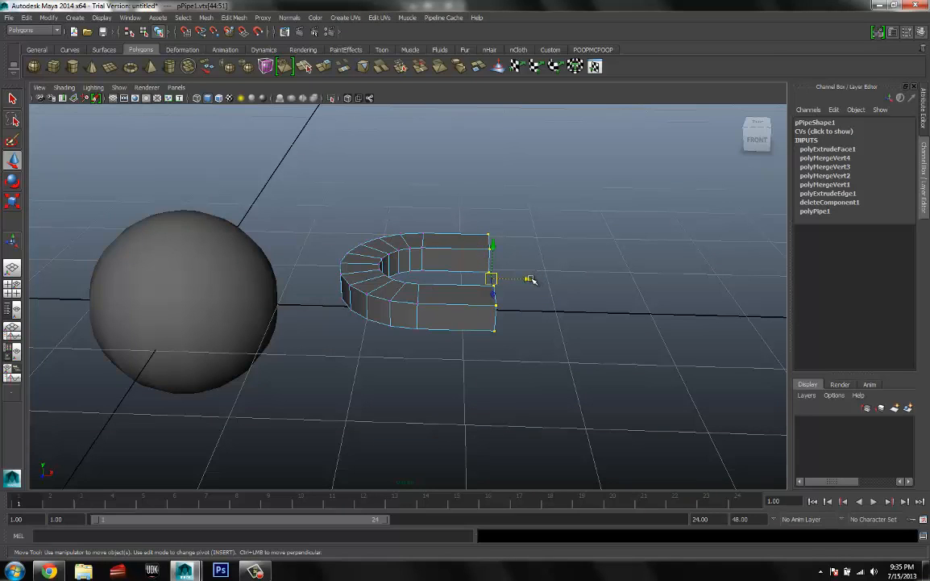
left_click_drag(528, 280, 555, 280)
left_click_drag(466, 284, 444, 310, "alt")
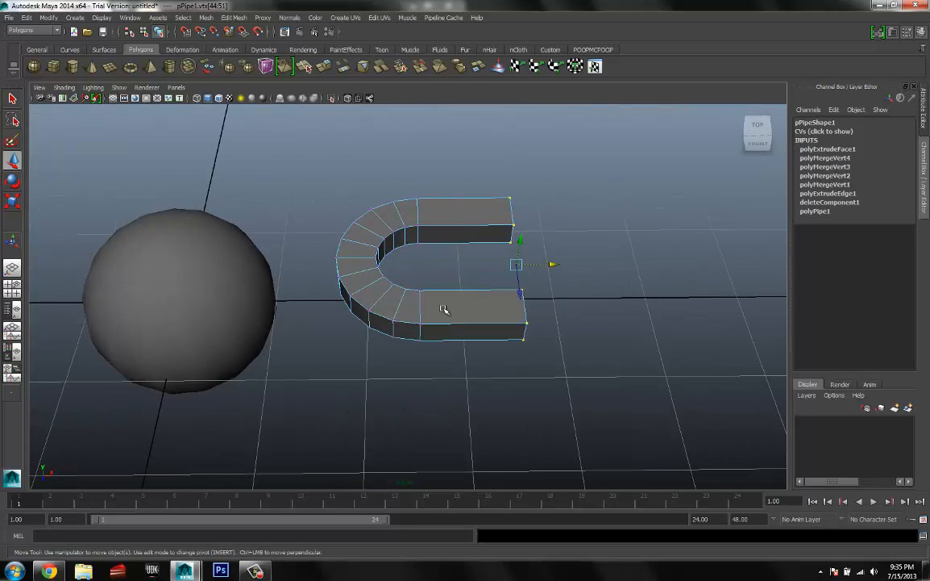
right_click_drag(444, 310, 470, 296)
left_click(407, 307)
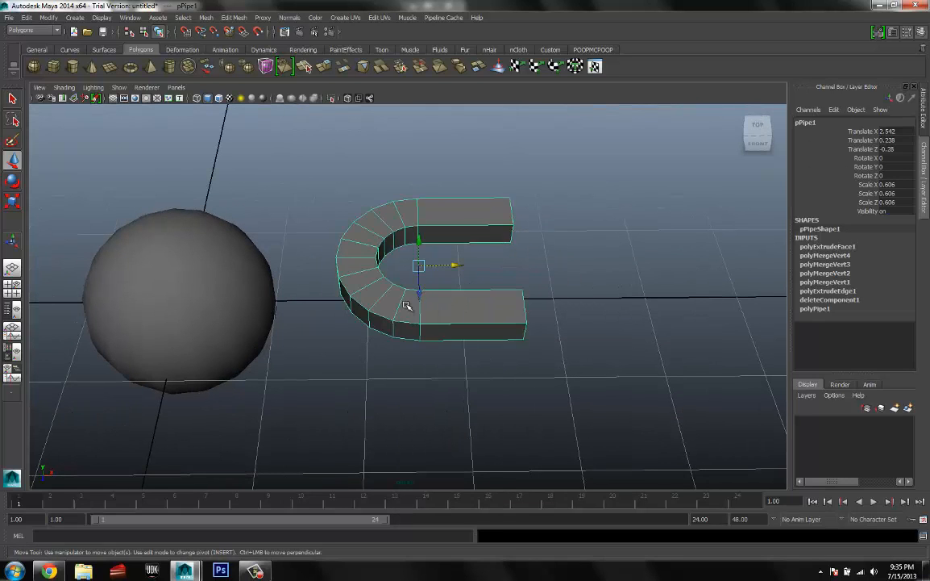
Rotate the horseshoe magnet upright, to a Rotate X of about 69.4 degrees
left_click_drag(407, 307, 568, 308, "alt")
key("e")
left_click_drag(511, 306, 494, 220, "alt")
Scale the horseshoe uniformly to about 0.551 and move it against the sphere's side, at about Translate X 1.802 and Y -0.028
key("w")
left_click_drag(531, 185, 507, 254)
key("r")
key("w")
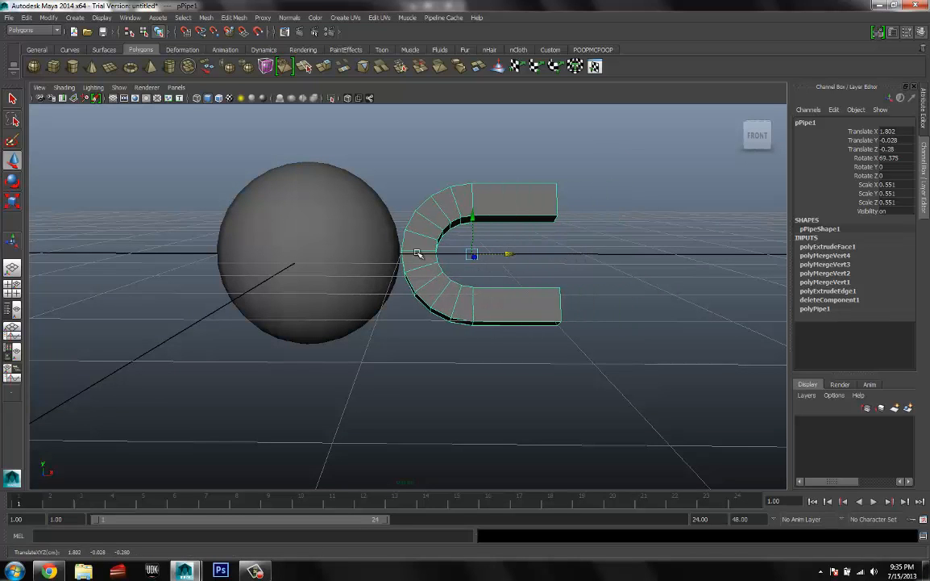
left_click_drag(422, 253, 526, 241, "alt")
left_click(522, 211)
left_click(523, 254)
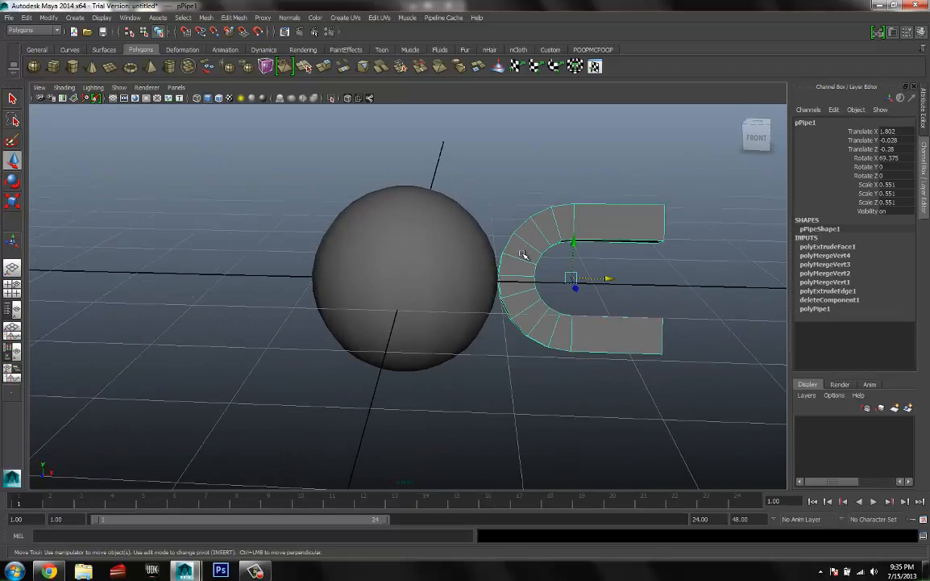
left_click(515, 210)
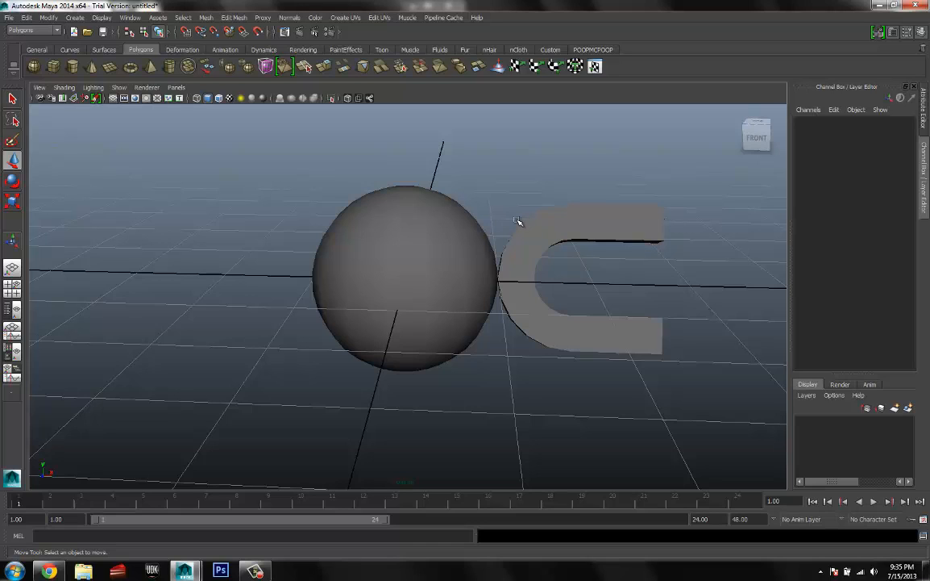
left_click(511, 226)
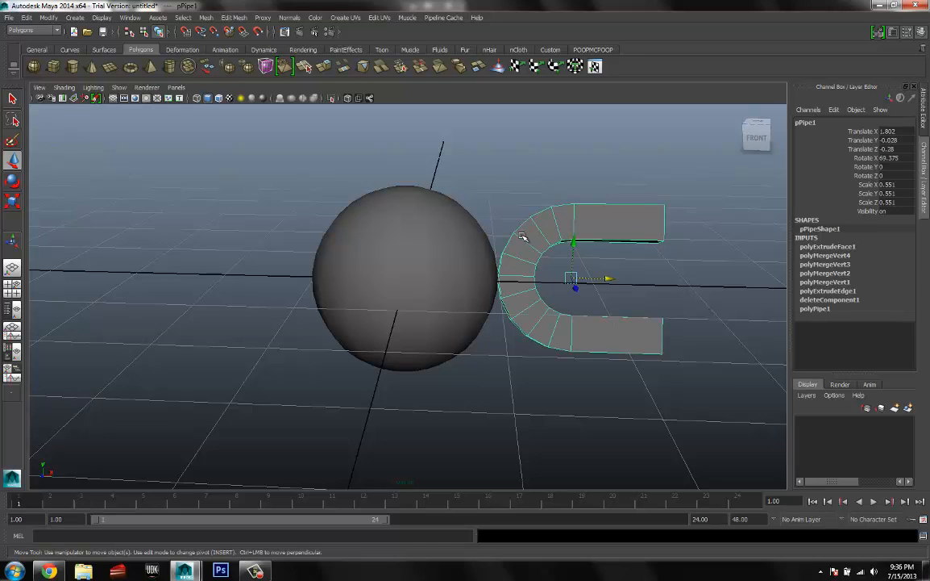
left_click(507, 206)
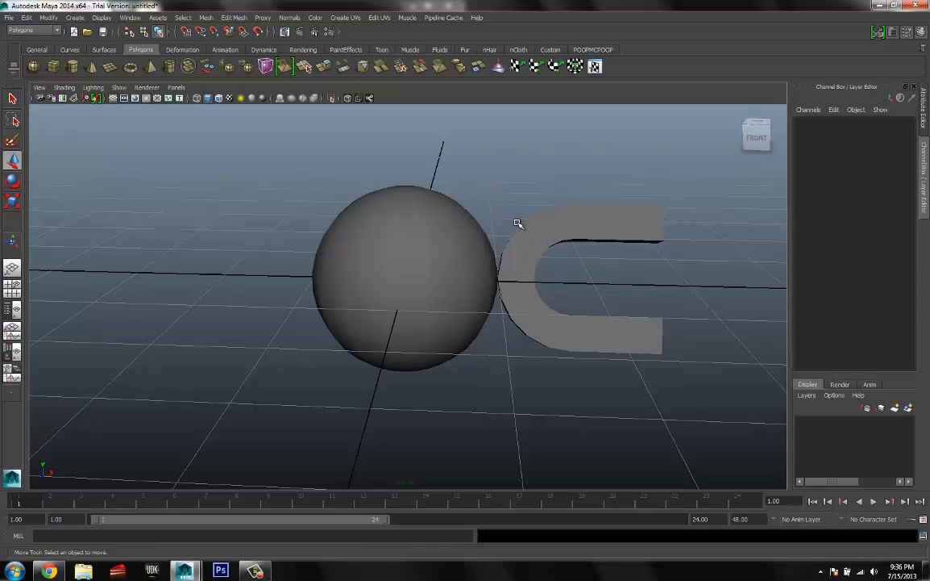
Save the scene as TutorialMayaLAdeeda in Maya Binary format in the Desktop's Creatures\Day One folder
left_click(7, 17)
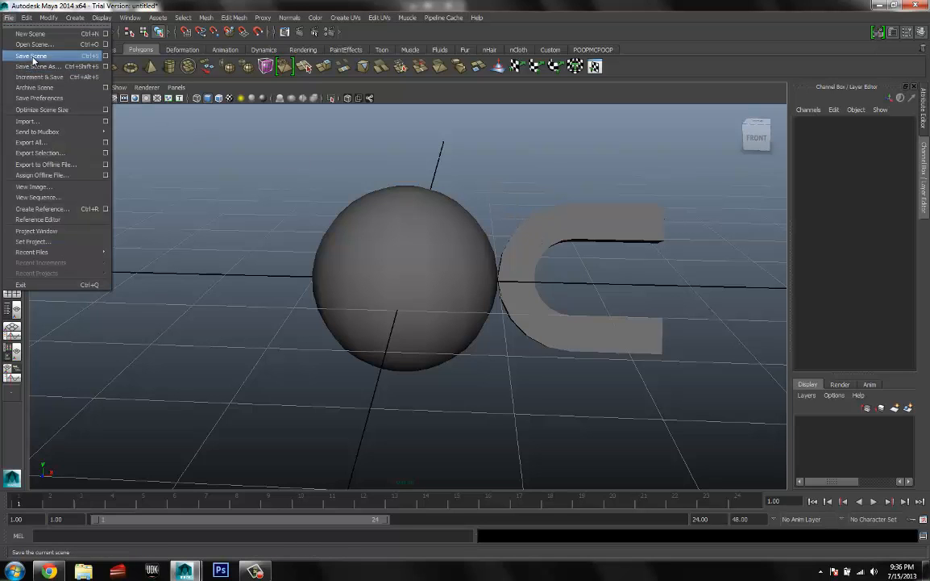
left_click(32, 65)
left_click(189, 325)
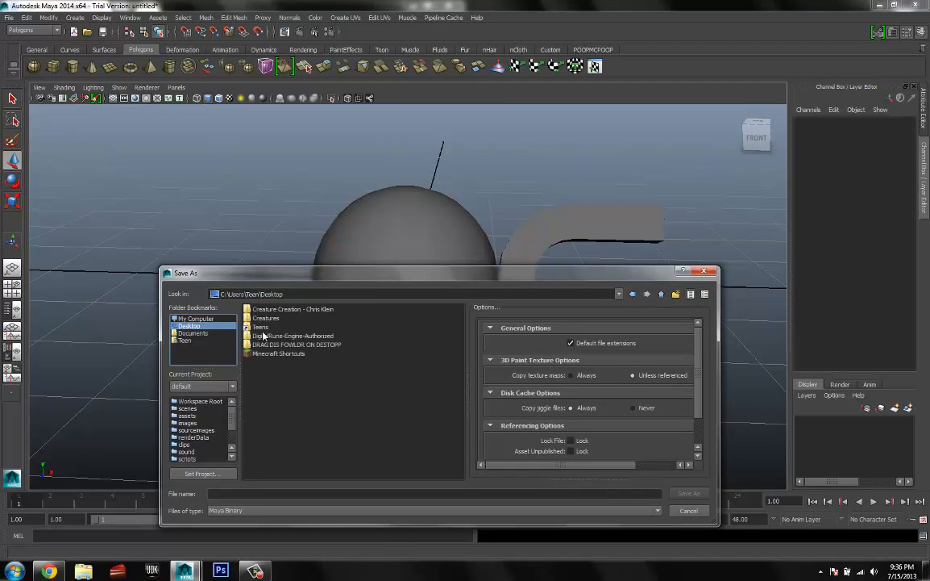
double_click(266, 318)
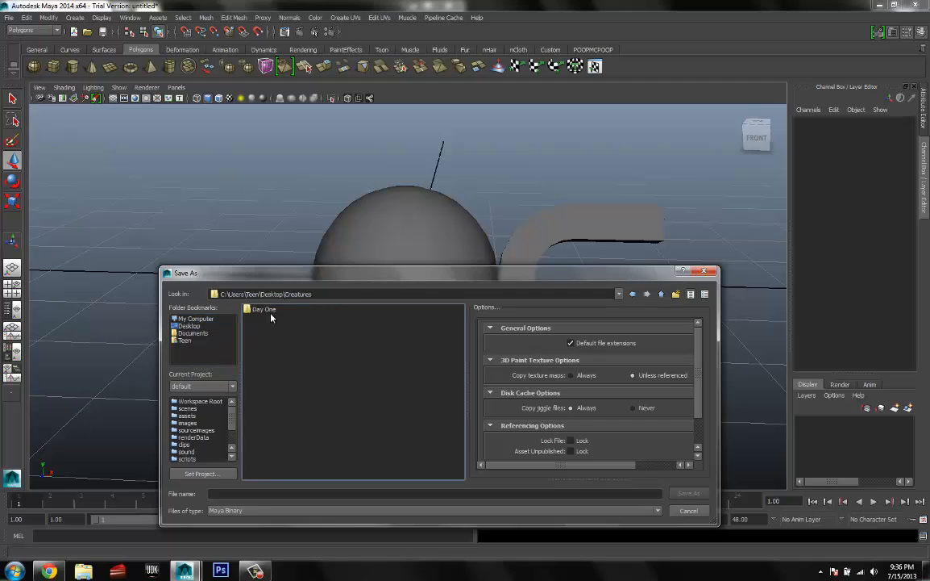
double_click(270, 311)
left_click(322, 493)
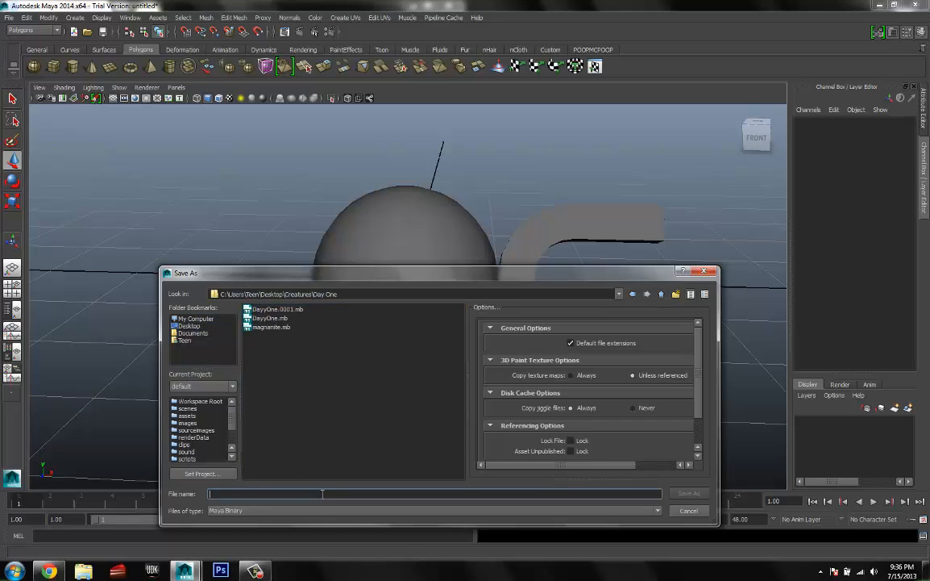
type("TutorialMayaLAdeeda")
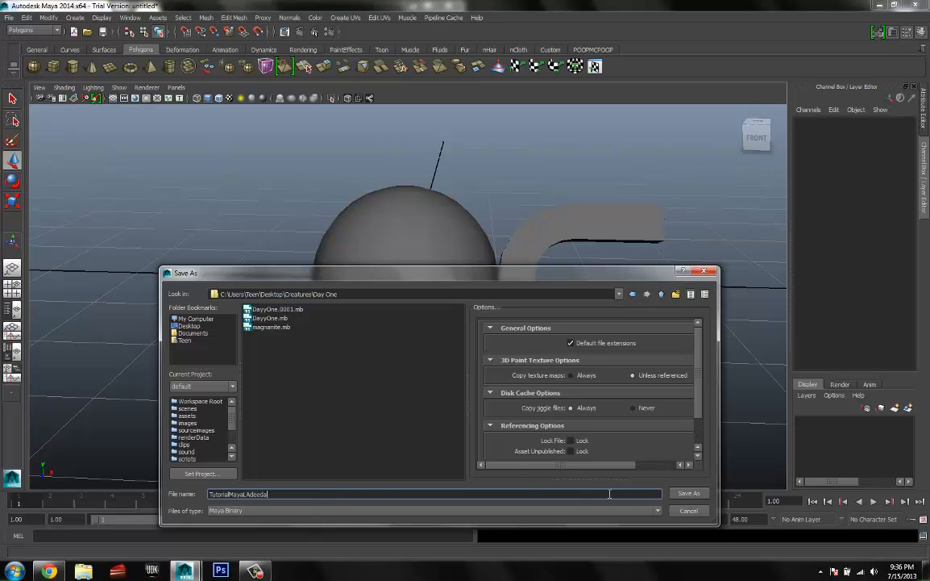
left_click(690, 493)
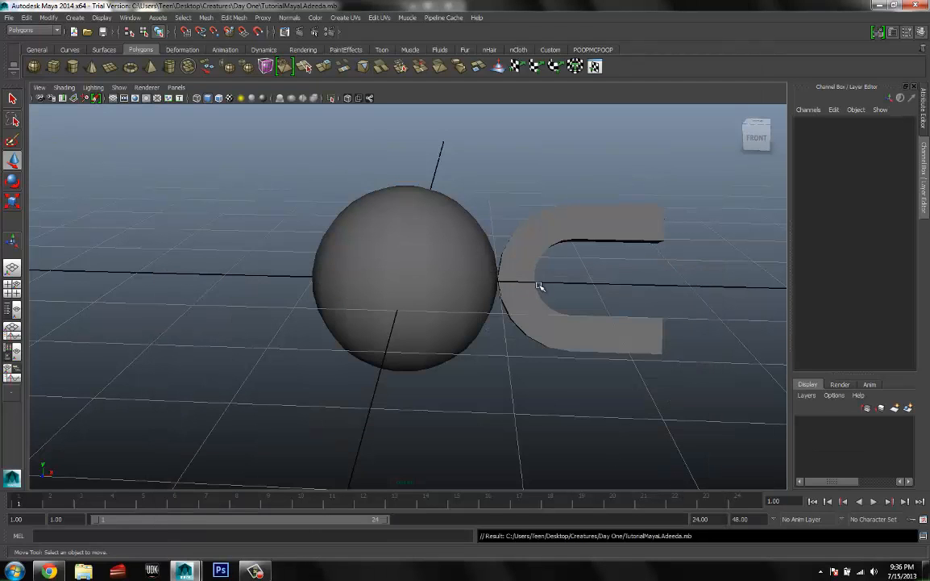
Duplicate the horseshoe magnet and move the copy across to the sphere's opposite side, at about Translate X -1.996
left_click(533, 273)
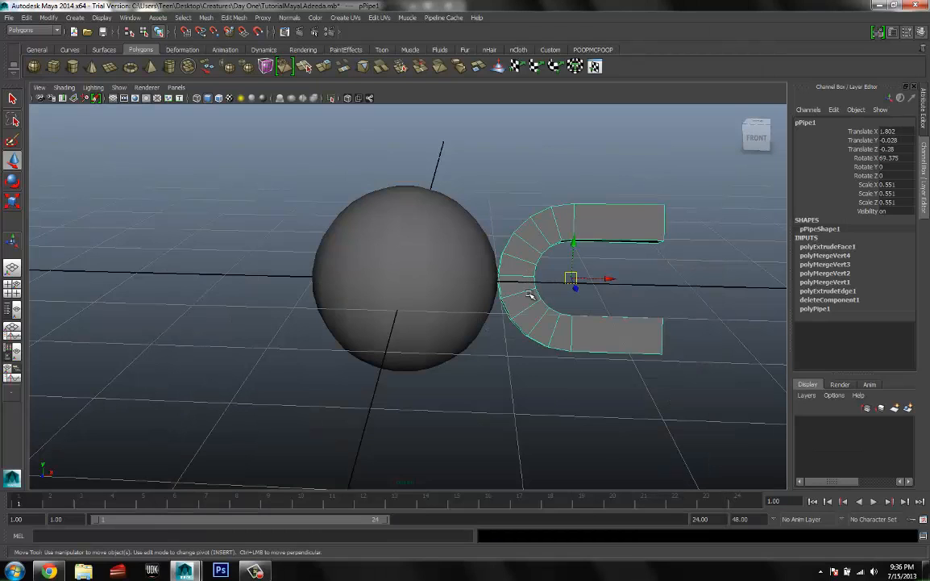
key("ctrl+d")
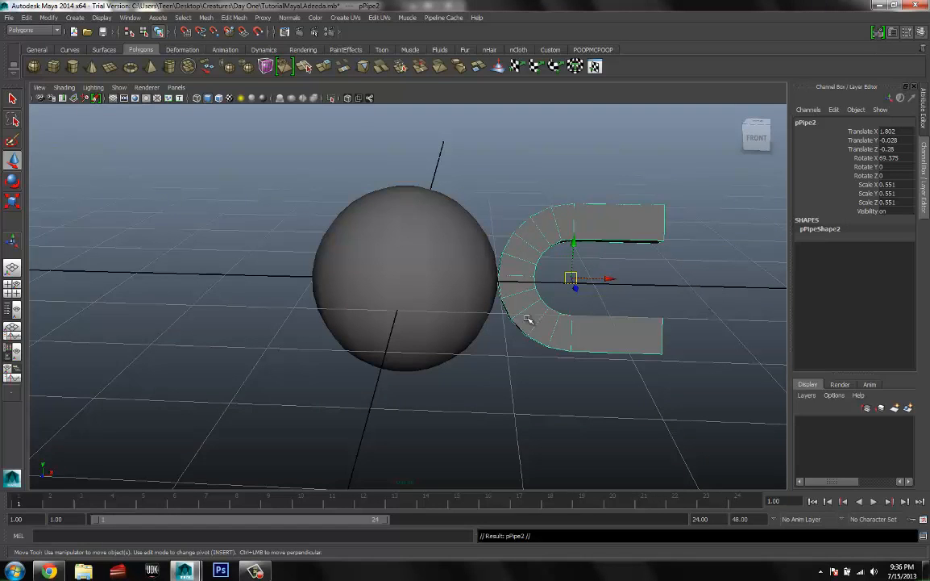
scroll(555, 291, "up", 2)
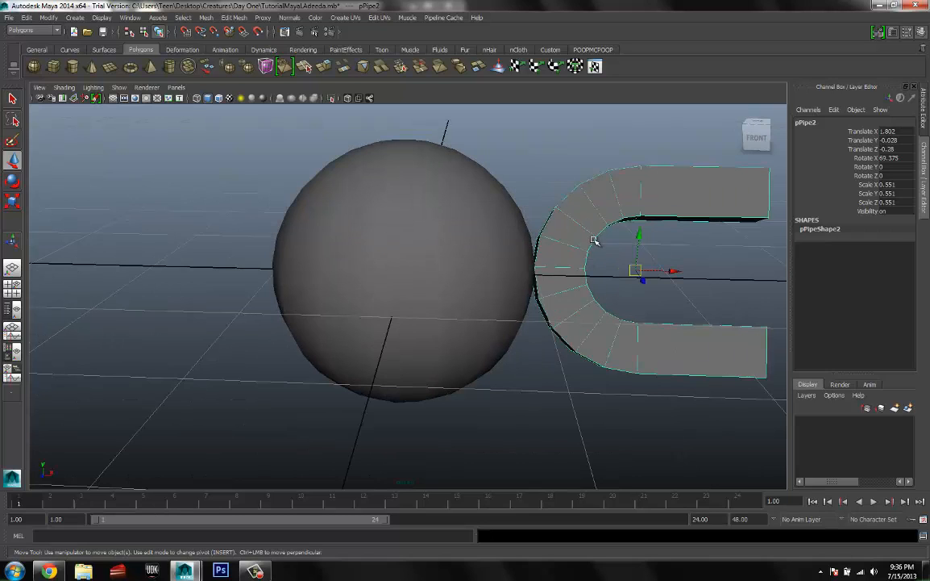
left_click_drag(679, 272, 207, 246)
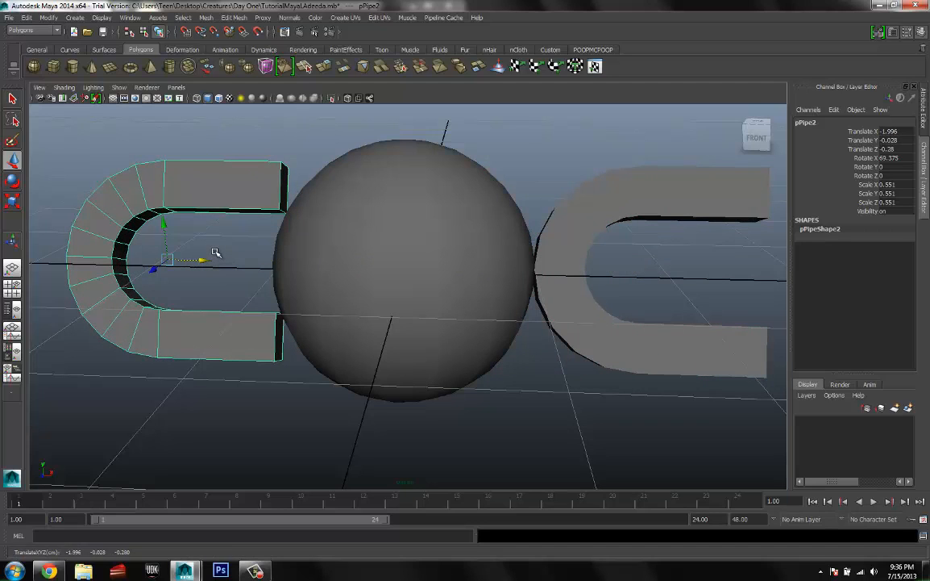
Turn the copied horseshoe around so its open end faces away from the sphere, and set its Rotate Z to 180
key("e")
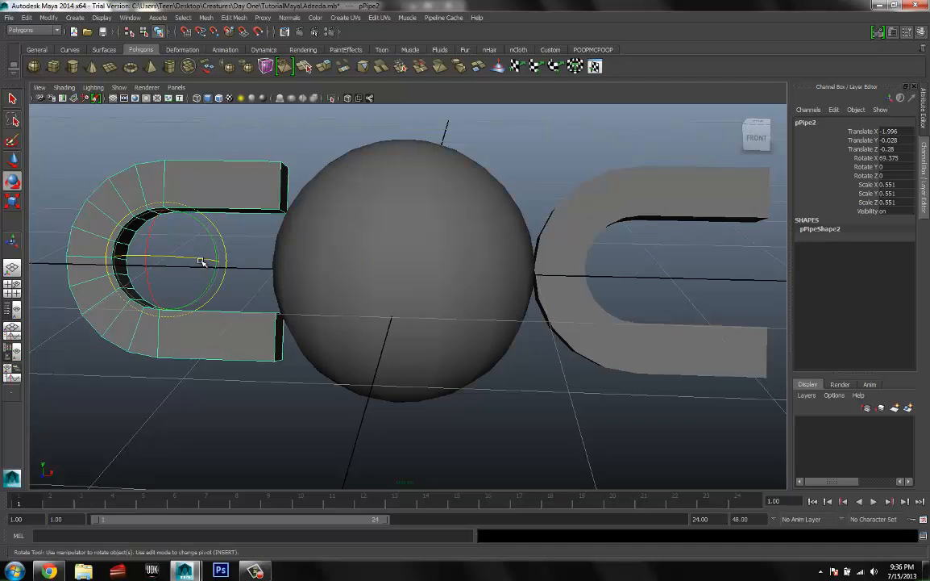
left_click_drag(205, 260, 69, 250)
left_click_drag(164, 257, 122, 255)
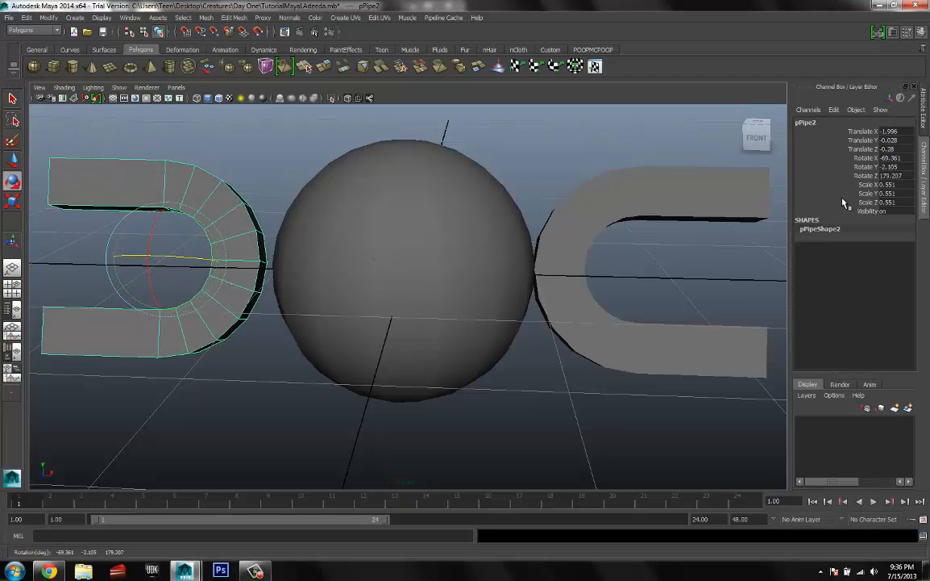
left_click(895, 175)
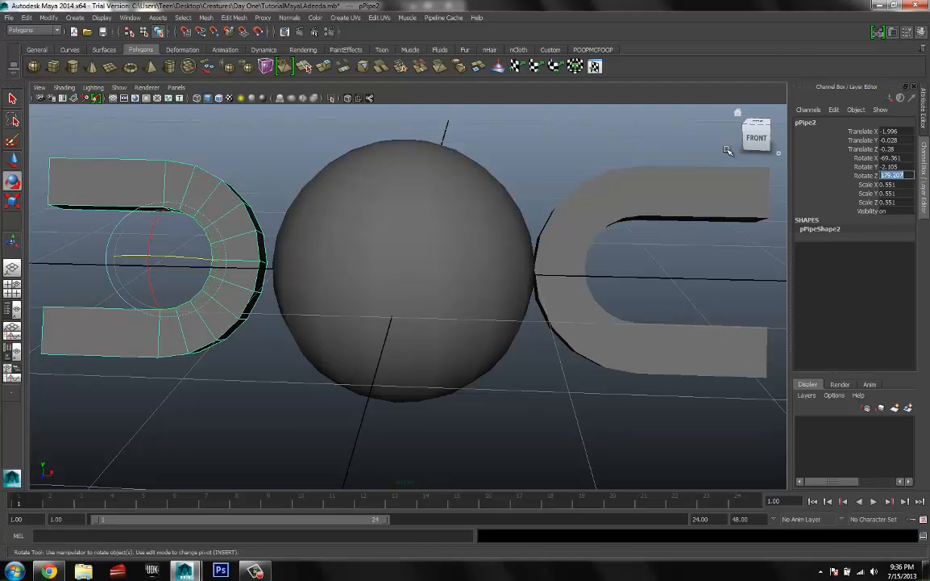
key("Return")
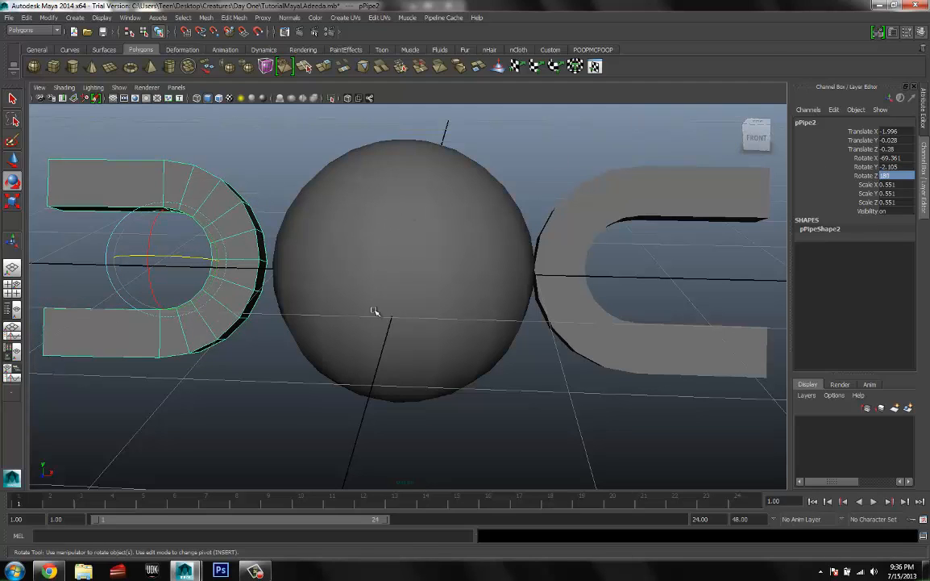
Move the copied horseshoe along X until its curve meets the sphere, at about Translate X -1.857
mouse_move(373, 318)
left_mouse_down("alt")
mouse_move(386, 301)
mouse_move(343, 303)
mouse_move(386, 293)
mouse_move(367, 302)
left_mouse_up("alt")
key("w")
left_click_drag(244, 240, 259, 243)
left_click_drag(382, 281, 351, 257, "alt")
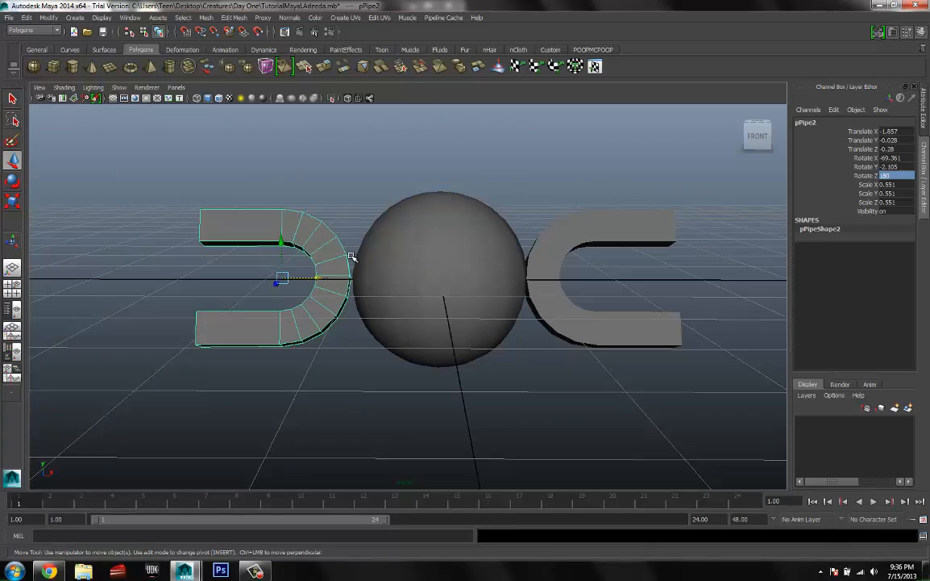
Tilt the copied horseshoe to about -84.2, -9.7, 179.2 degrees and the original to about 57.6, -6.8, 3.1
key("e")
left_click_drag(278, 254, 302, 279)
left_click(562, 300)
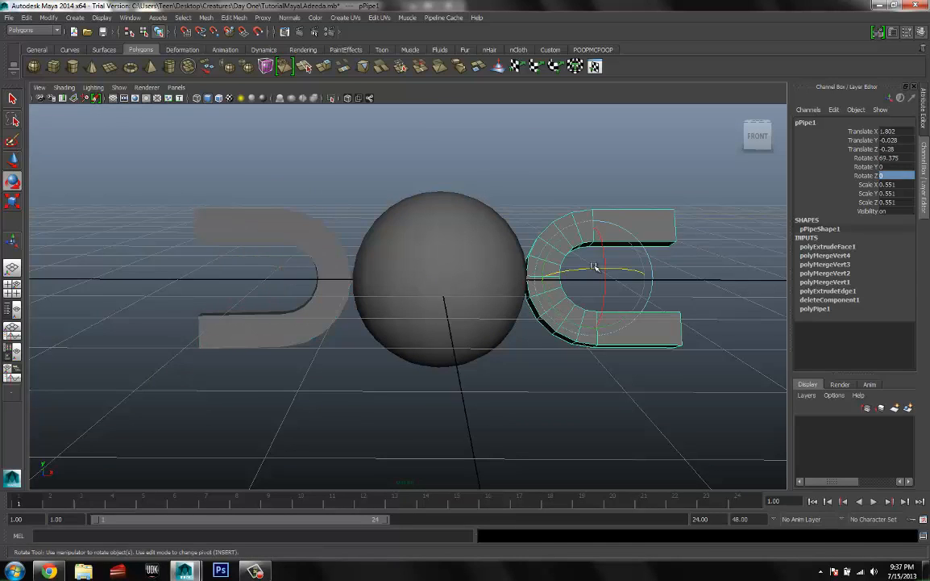
left_click_drag(594, 267, 586, 262)
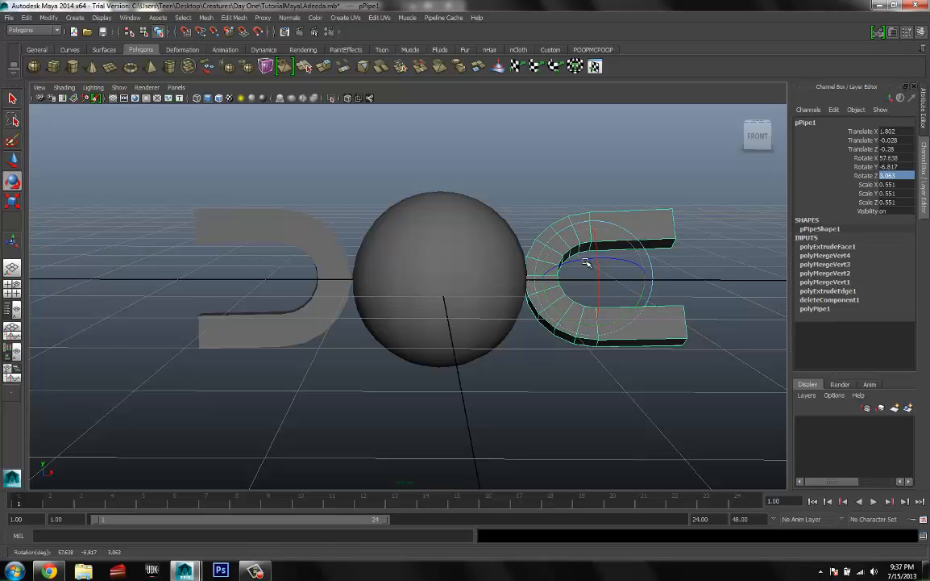
left_click(484, 199)
Move the copied horseshoe closer and center it on the sphere, at about Translate X -1.74 and Z -0.019
left_click_drag(484, 199, 419, 233, "alt")
left_click(408, 201)
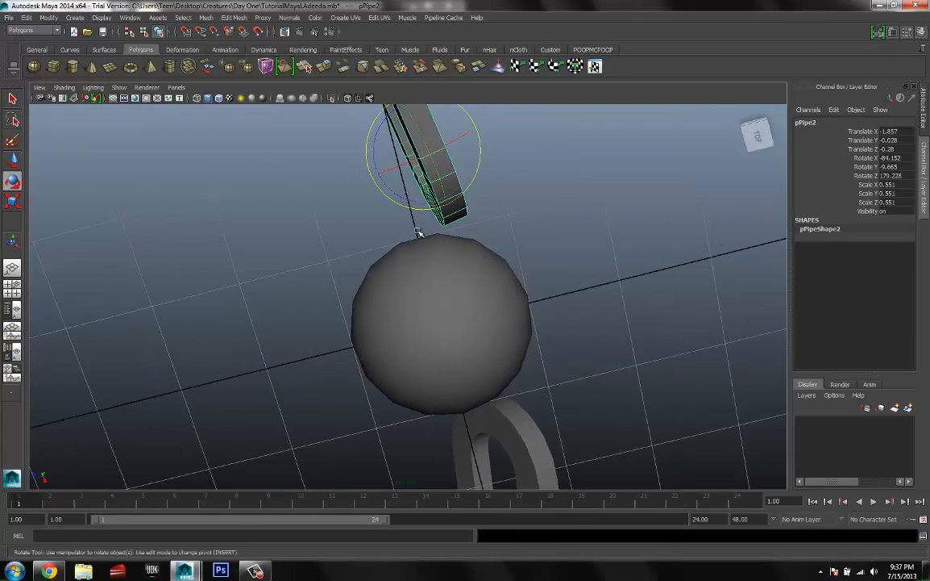
key("w")
left_click_drag(395, 171, 412, 194)
Move the original horseshoe closer and center it on the sphere, at about Translate X 1.752 and Z -0.063
middle_click_drag(488, 314, 426, 192, "alt")
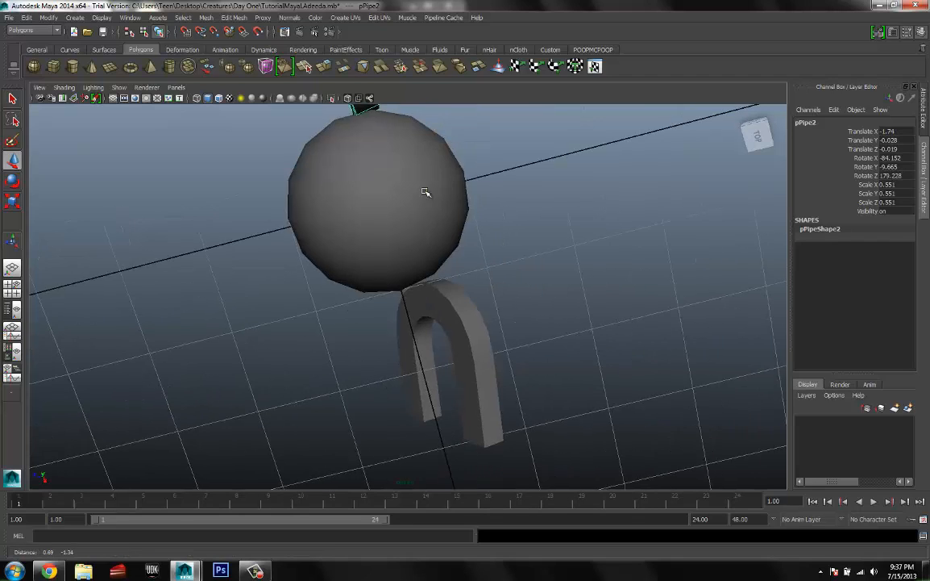
left_click(442, 343)
left_click_drag(449, 381, 386, 316)
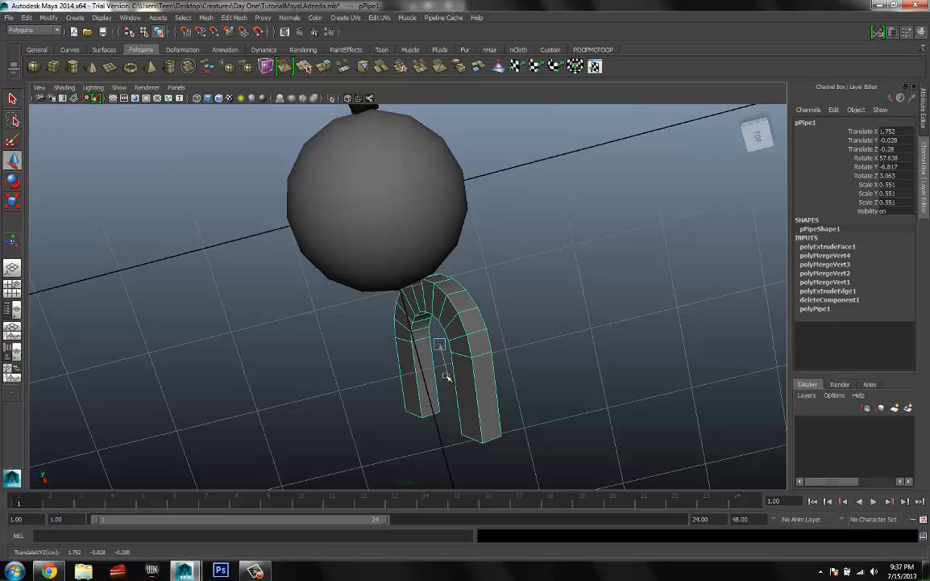
left_click_drag(326, 275, 379, 331, "alt")
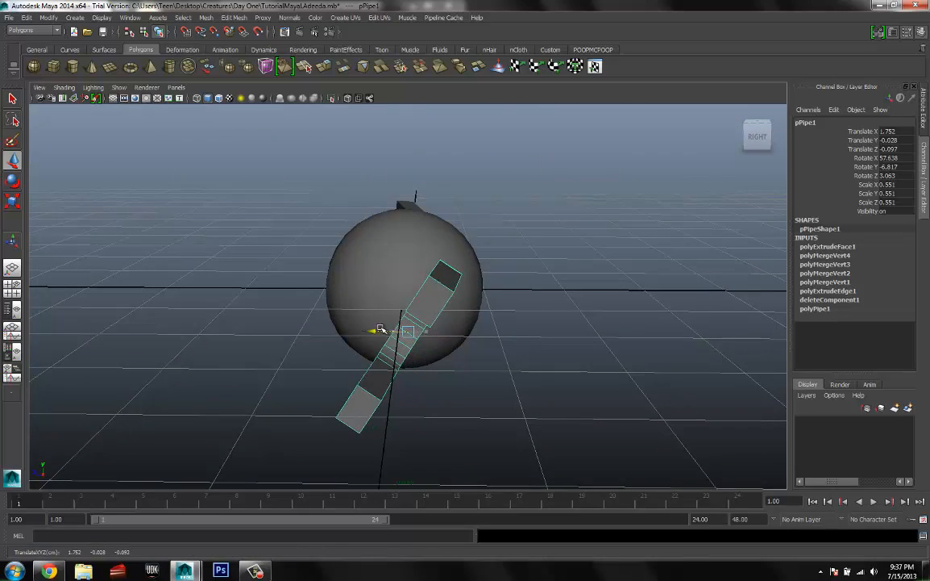
left_click_drag(436, 295, 484, 300, "alt")
middle_click_drag(399, 281, 435, 280, "alt")
left_click_drag(435, 280, 398, 321, "alt")
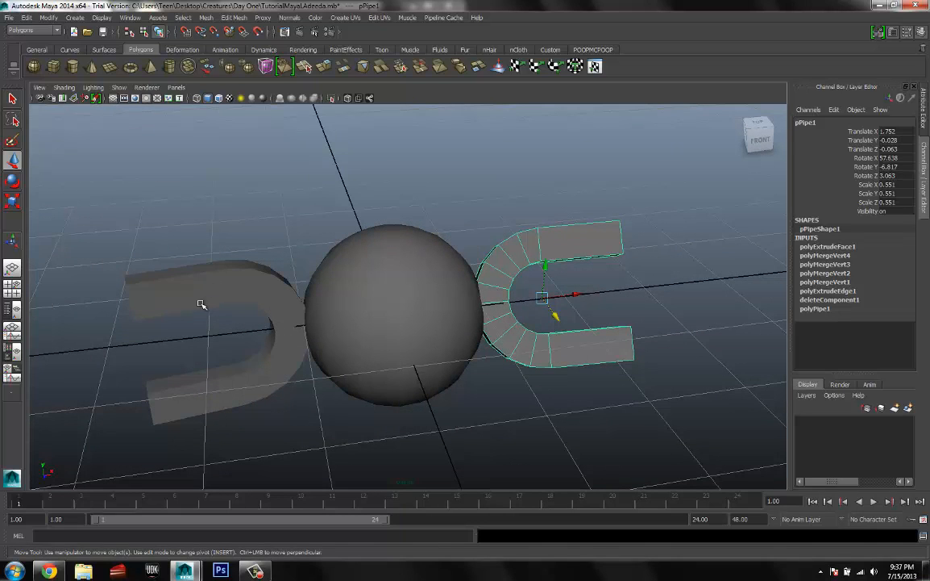
Check the Magnemite reference image in Chrome, and back in Maya inspect the sphere's polySphere1 settings
left_click(50, 571)
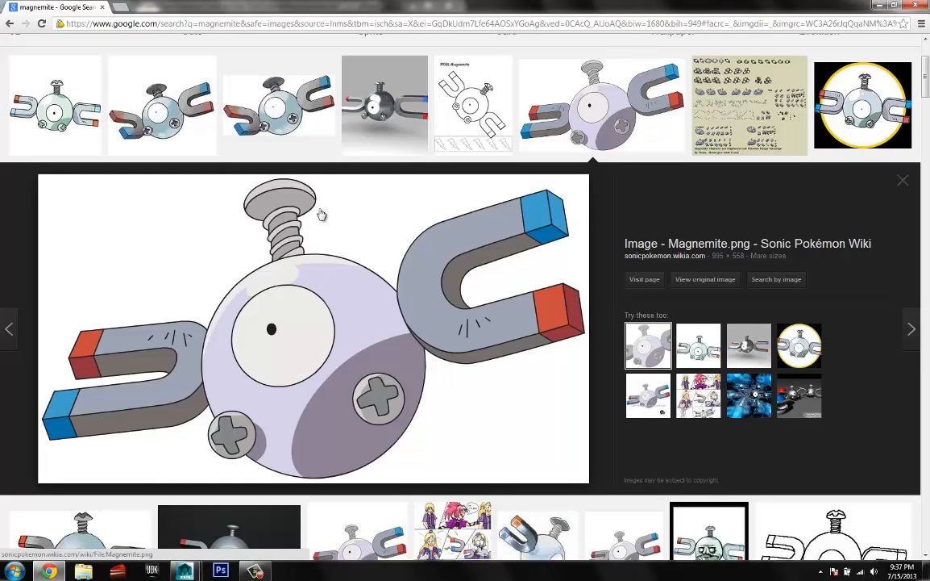
left_click(50, 570)
left_click_drag(428, 311, 393, 323, "alt")
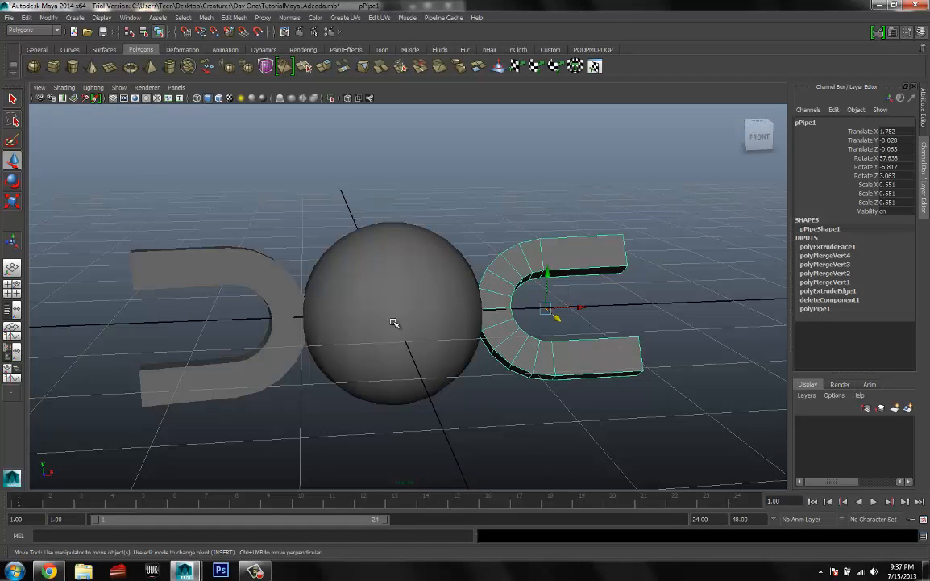
left_click(370, 222)
left_click_drag(331, 245, 389, 288, "alt")
left_click(388, 288)
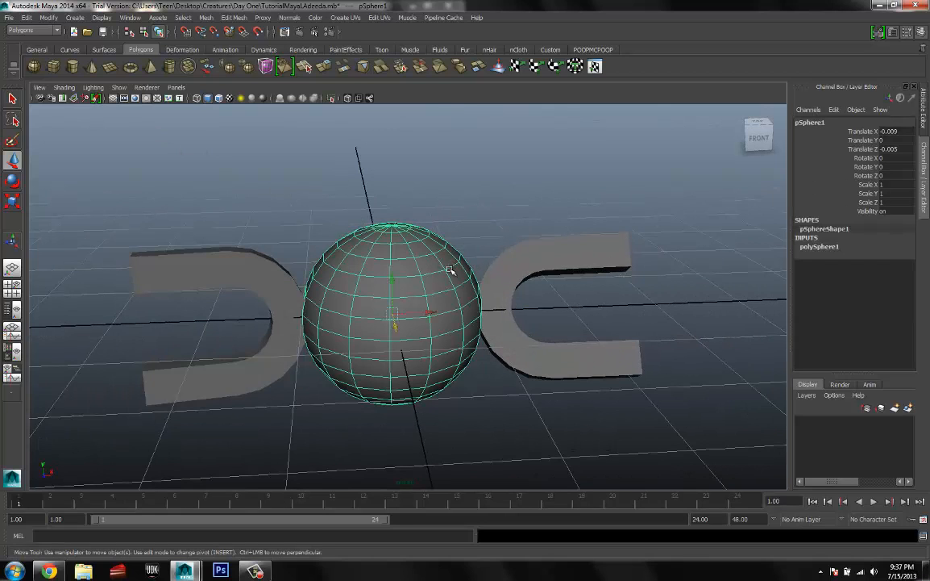
left_click_drag(451, 271, 411, 290, "alt")
left_click(830, 246)
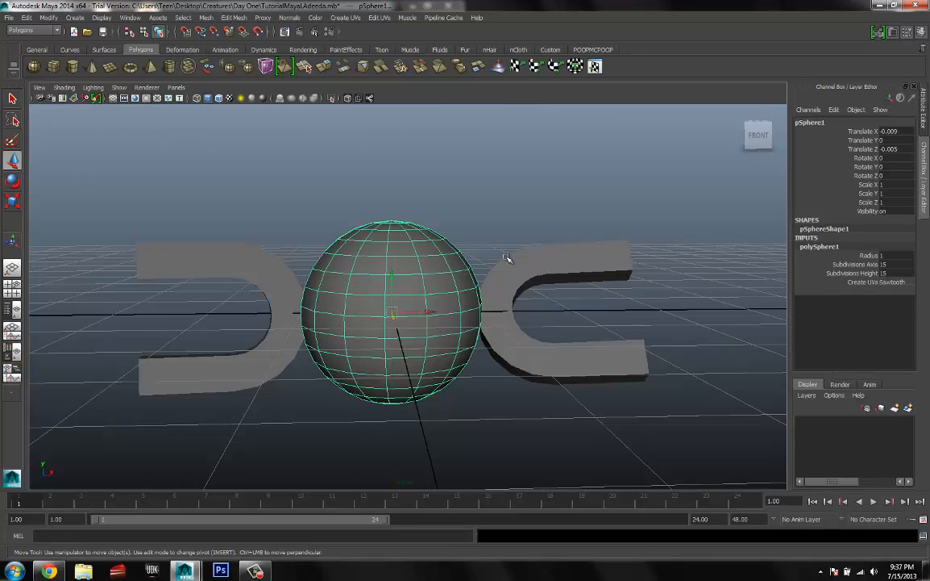
left_click(425, 198)
Duplicate the sphere body and raise the copy above the original to a Translate Y of about 2.09
left_click(408, 263)
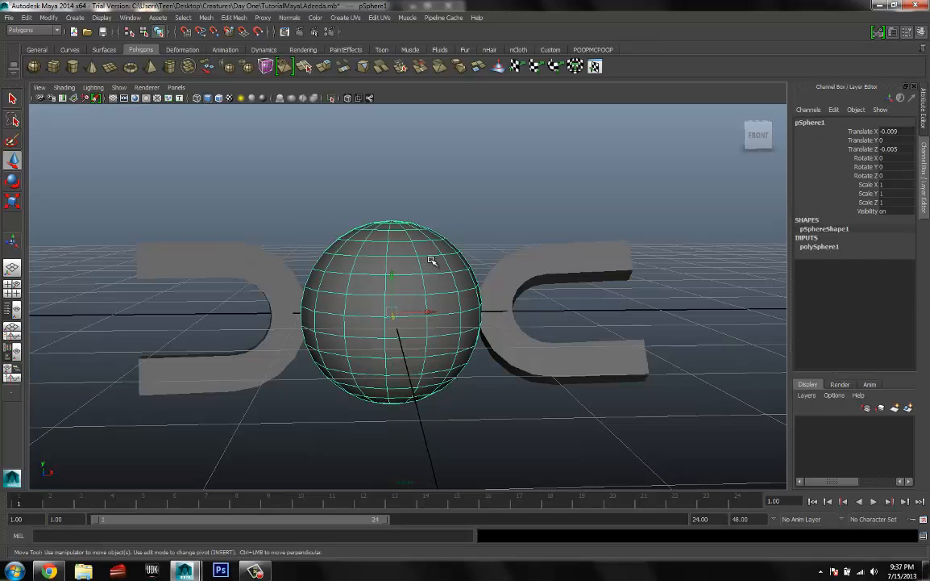
key("ctrl+d")
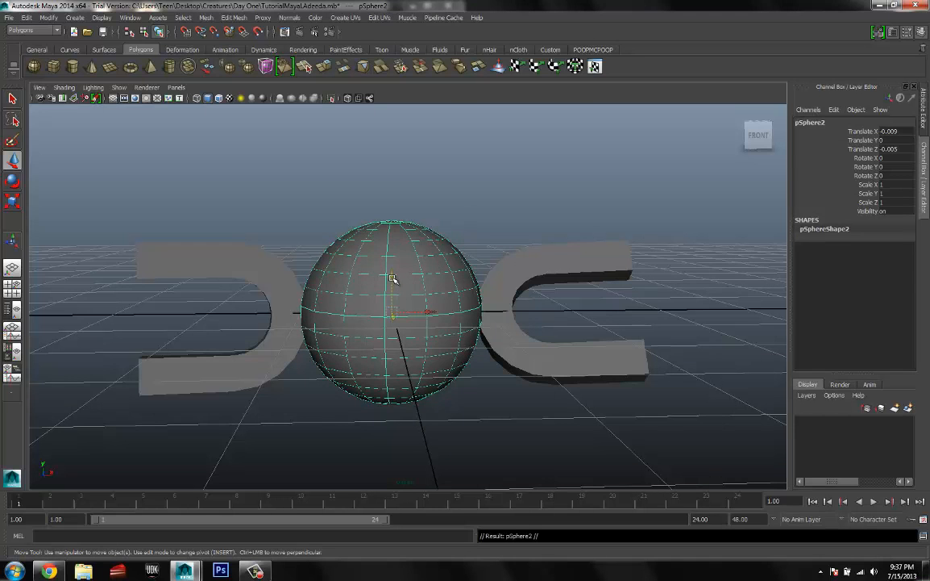
left_click_drag(392, 279, 394, 79)
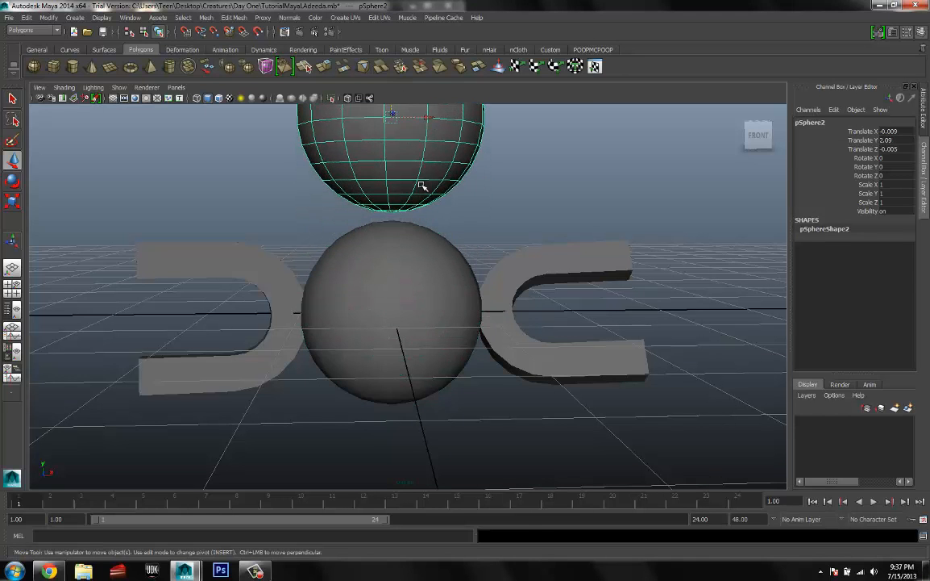
key("f")
scroll(423, 257, "down", 5)
scroll(423, 294, "up", 3)
left_click_drag(424, 307, 422, 297, "alt")
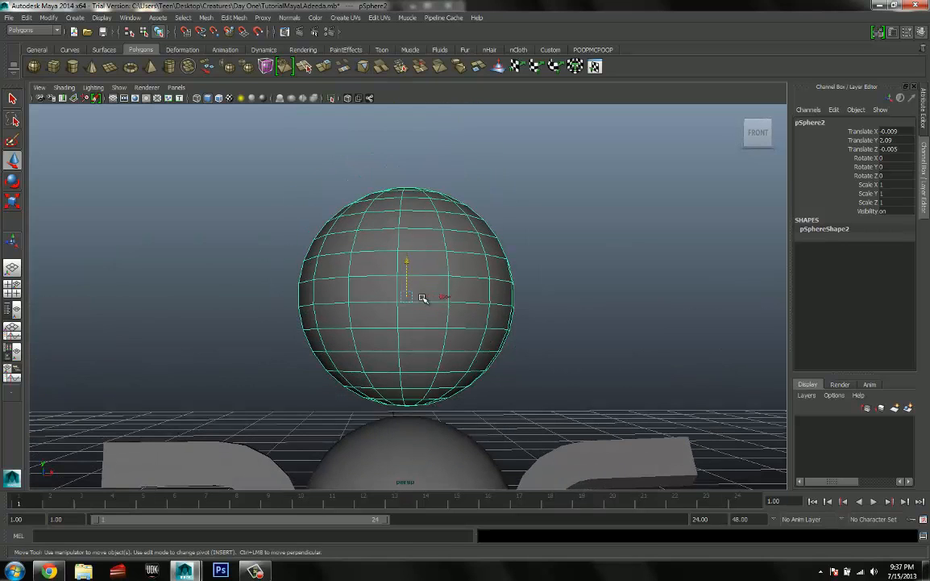
Delete the faces of the lower half of the raised sphere copy, leaving an open dome
left_click_drag(403, 337, 397, 324, "alt")
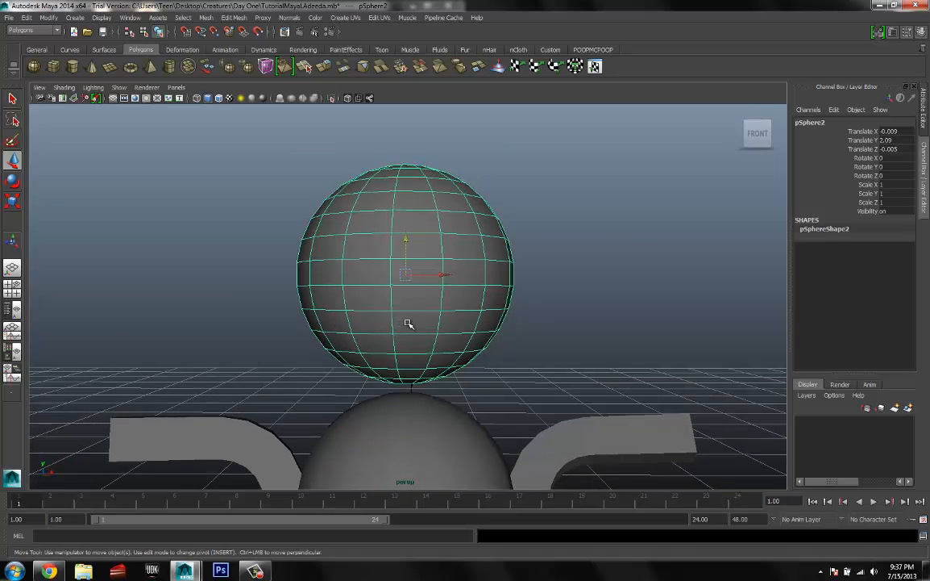
right_click(409, 323)
left_click(408, 349)
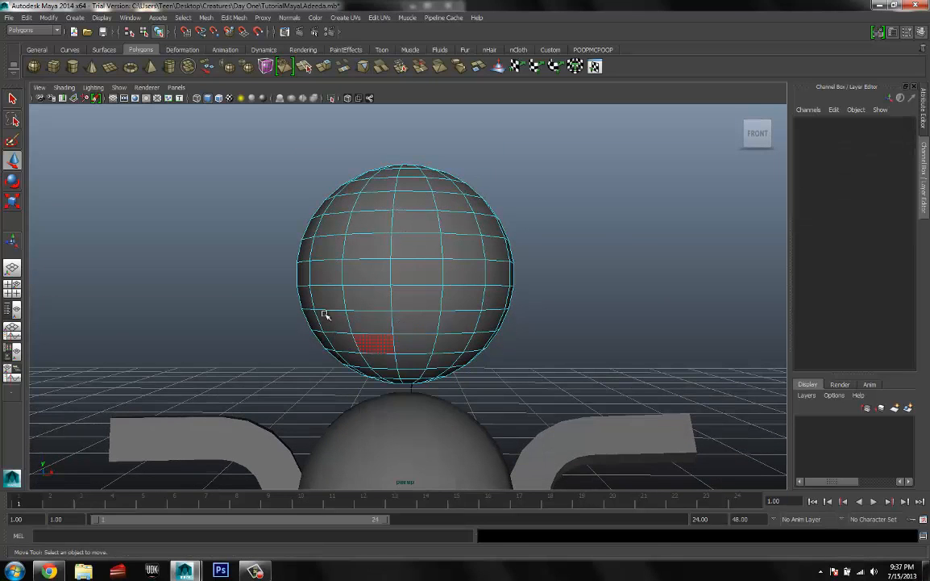
left_click_drag(269, 280, 219, 189)
left_click_drag(333, 239, 522, 412)
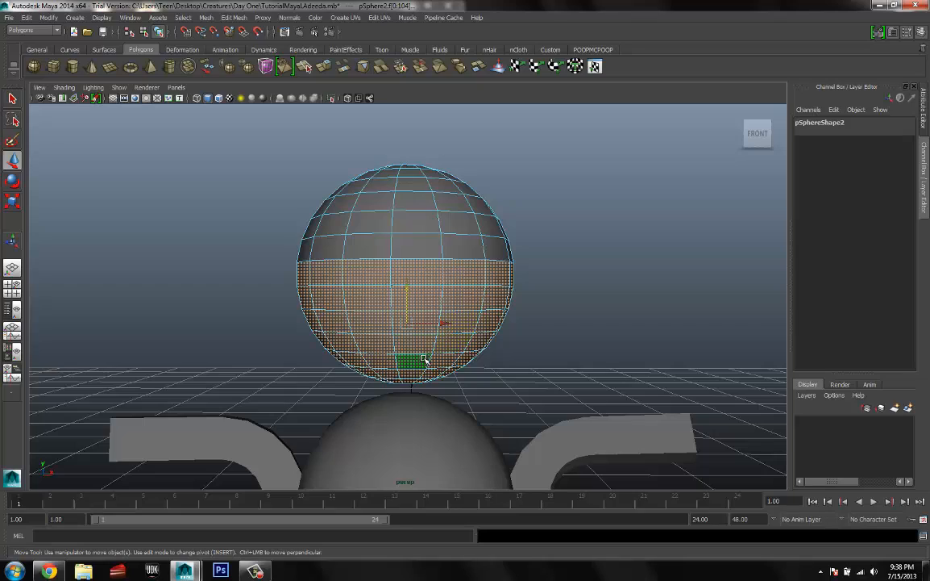
left_click_drag(347, 306, 529, 295, "alt")
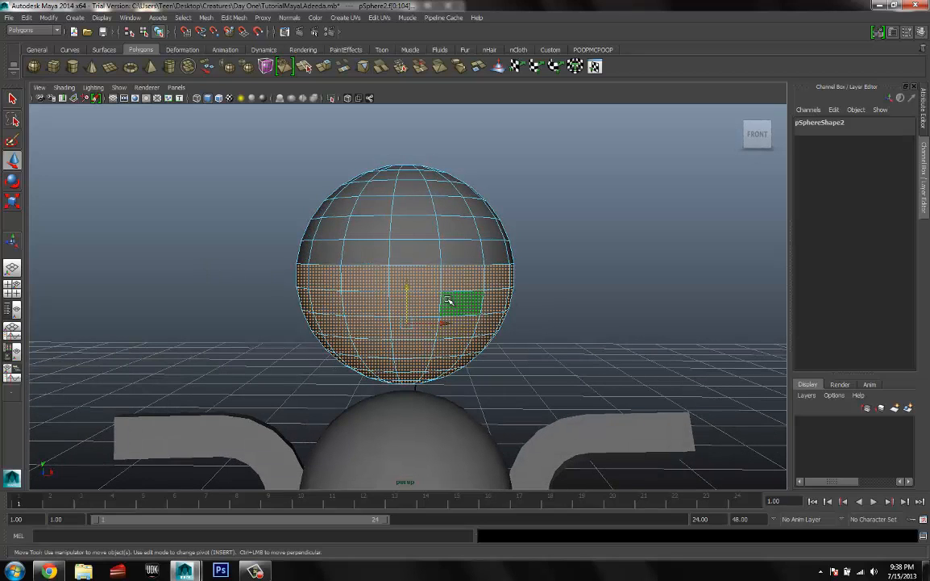
key("Delete")
left_click_drag(463, 294, 394, 202, "alt")
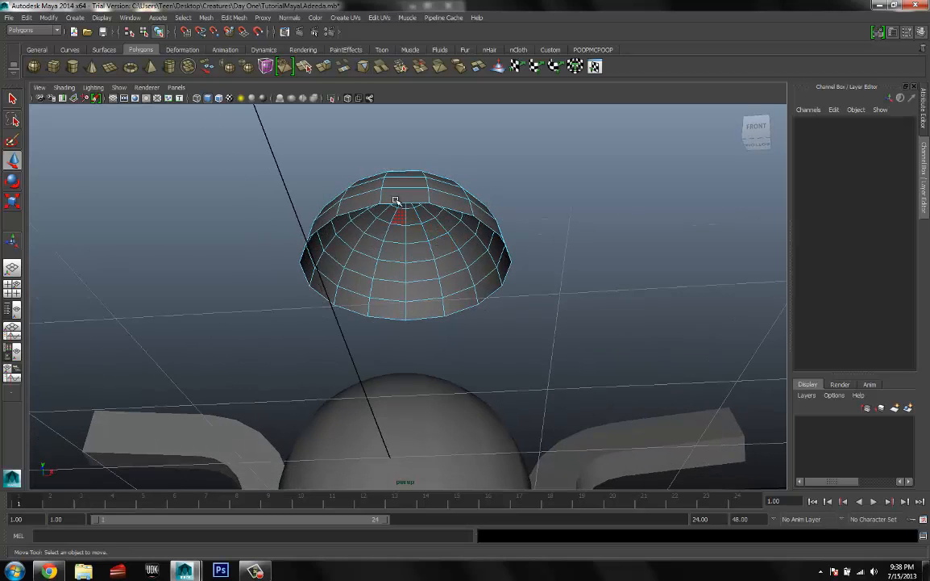
Select the complete border edge loop around the dome's open underside and extrude it
right_click_drag(396, 204, 397, 186)
left_click_drag(408, 193, 422, 226, "alt")
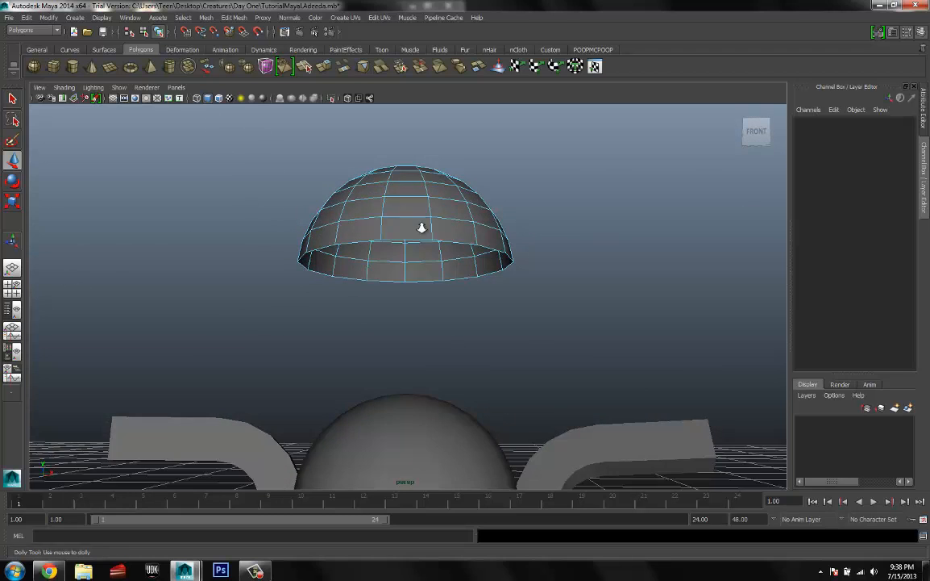
right_click_drag(421, 226, 477, 251, "alt")
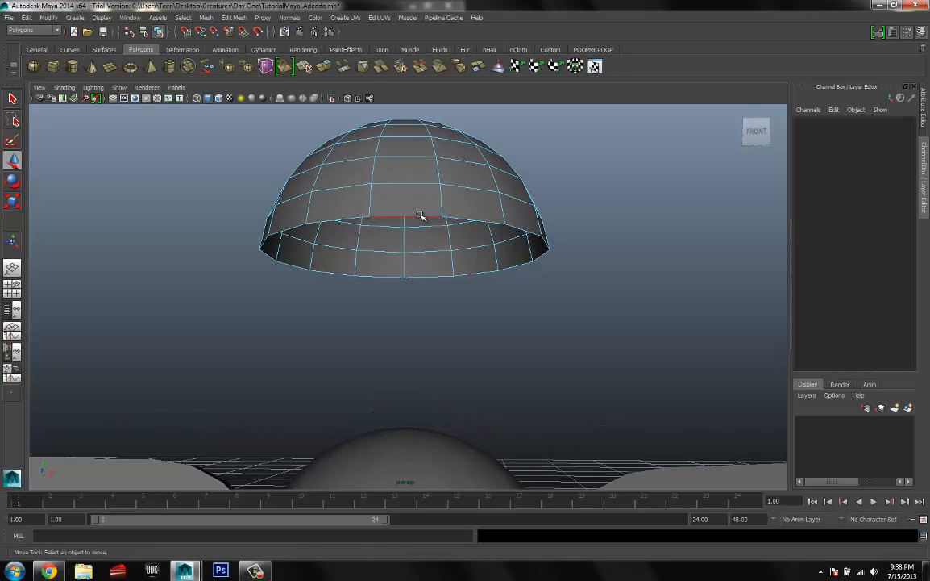
double_click(420, 216)
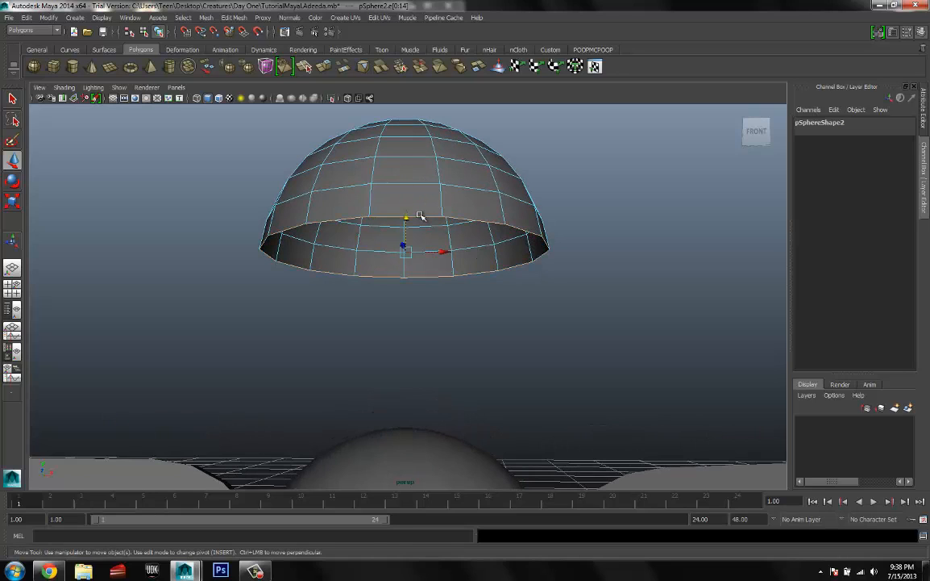
right_click(409, 278, "shift")
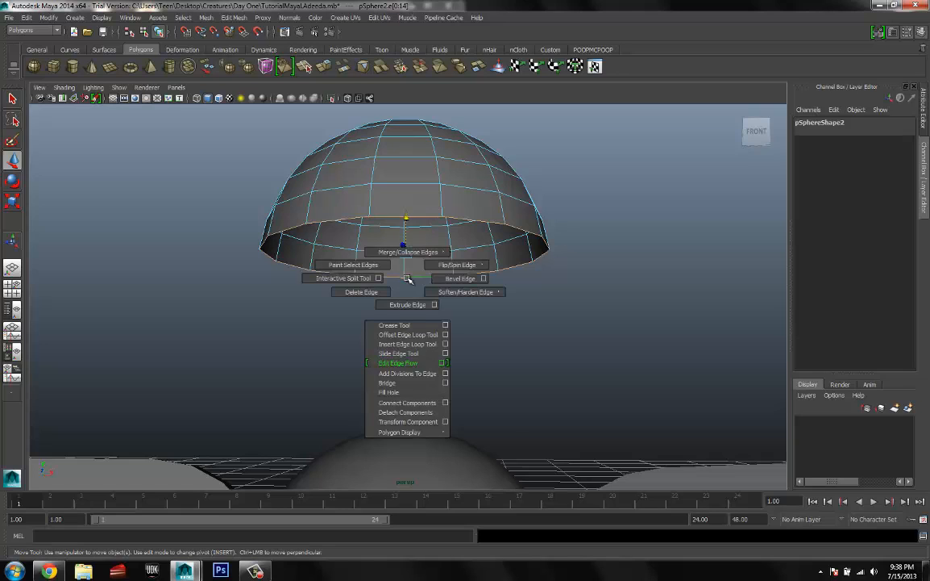
left_click(472, 302)
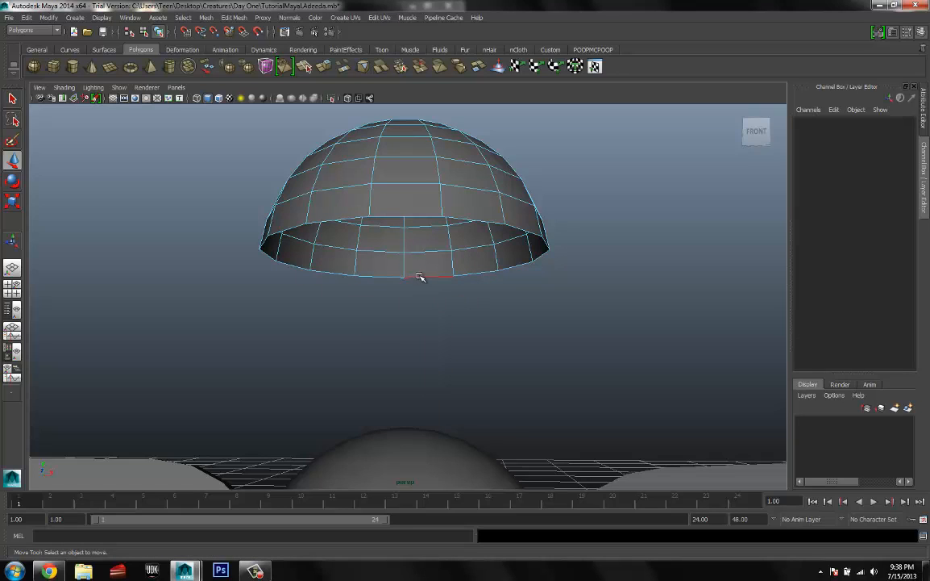
left_click(420, 278)
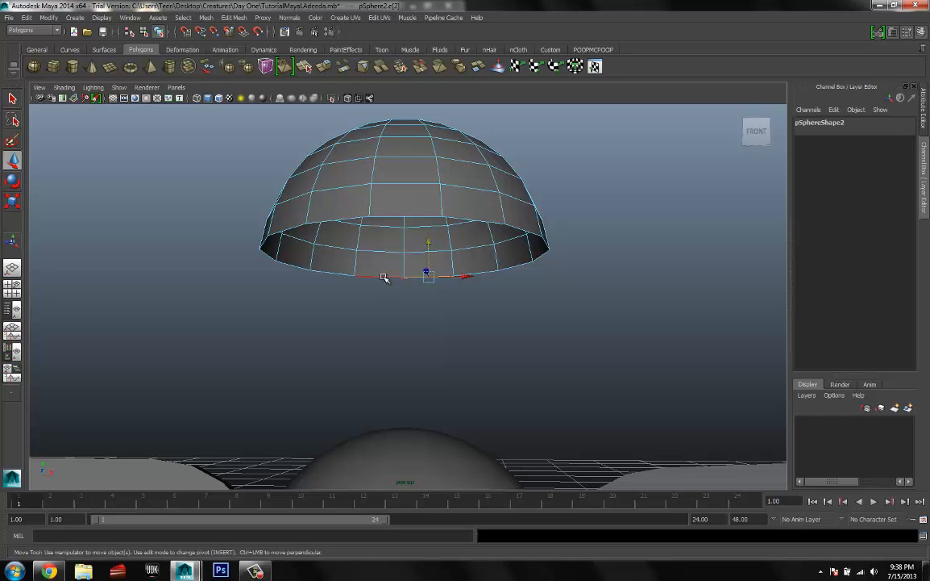
double_click(384, 278)
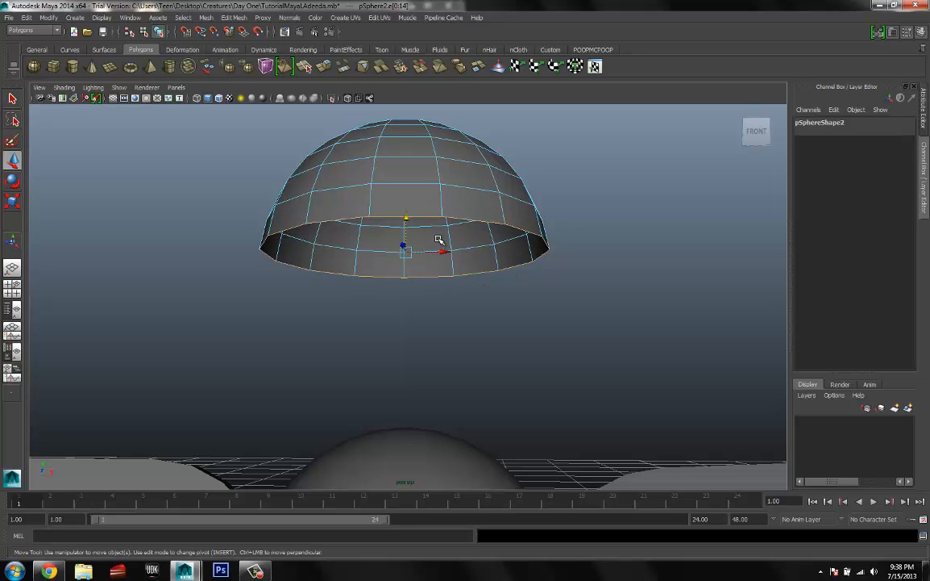
left_click_drag(439, 237, 445, 187, "alt")
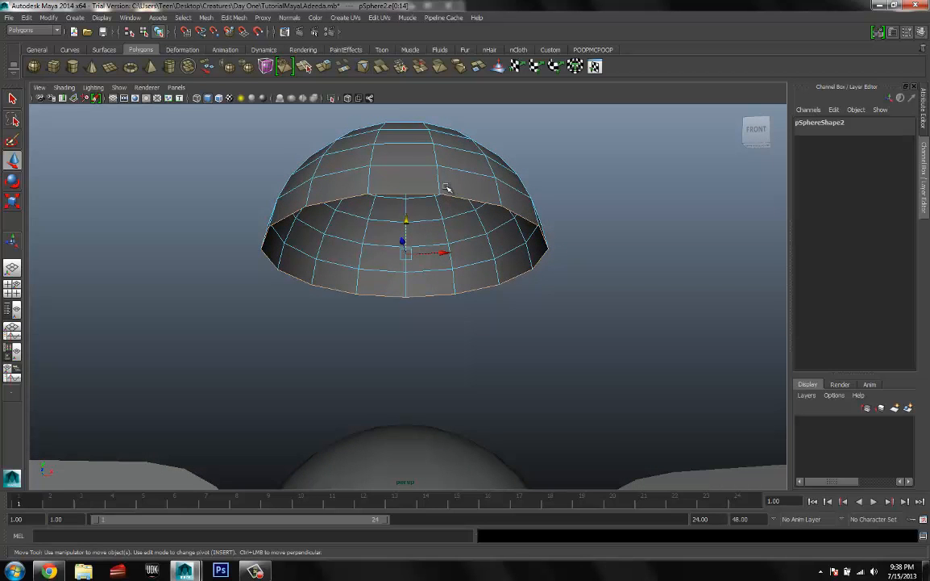
right_click_drag(451, 195, 449, 220, "shift")
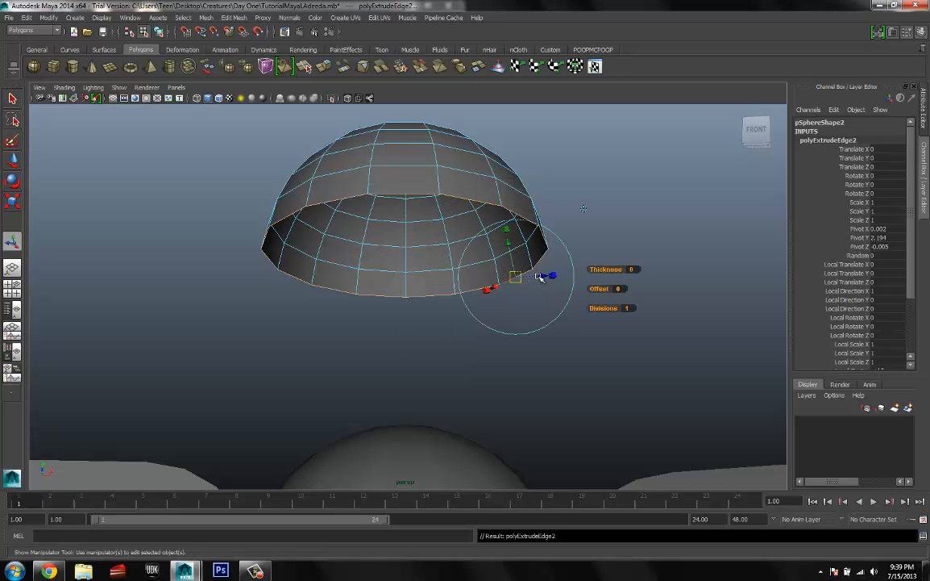
Try moving the extruded rim edges inward to a Local Translate Z of about -0.796, and undo the move
left_click_drag(541, 277, 456, 266)
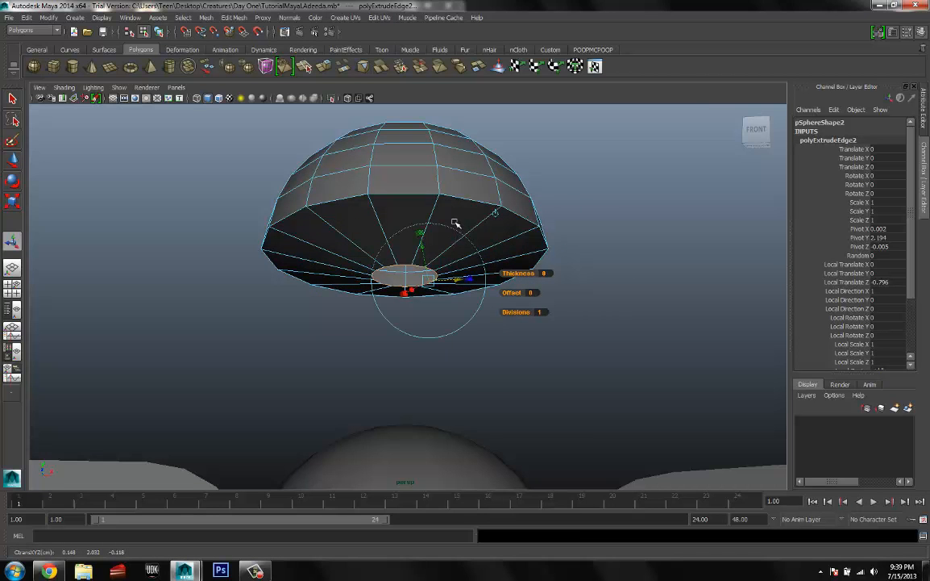
mouse_move(456, 224)
left_mouse_down("alt")
mouse_move(455, 241)
mouse_move(472, 228)
mouse_move(453, 244)
mouse_move(462, 241)
left_mouse_up("alt")
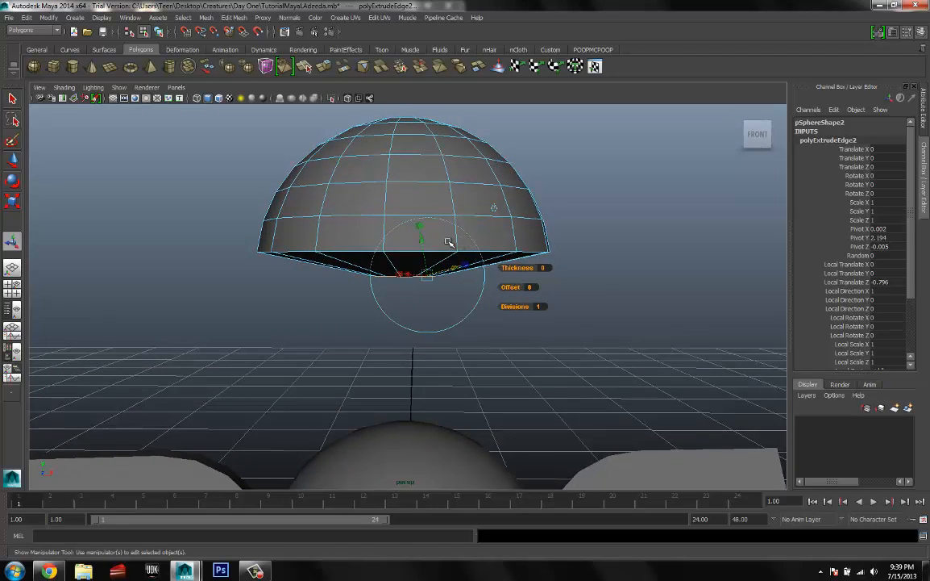
key("ctrl+z")
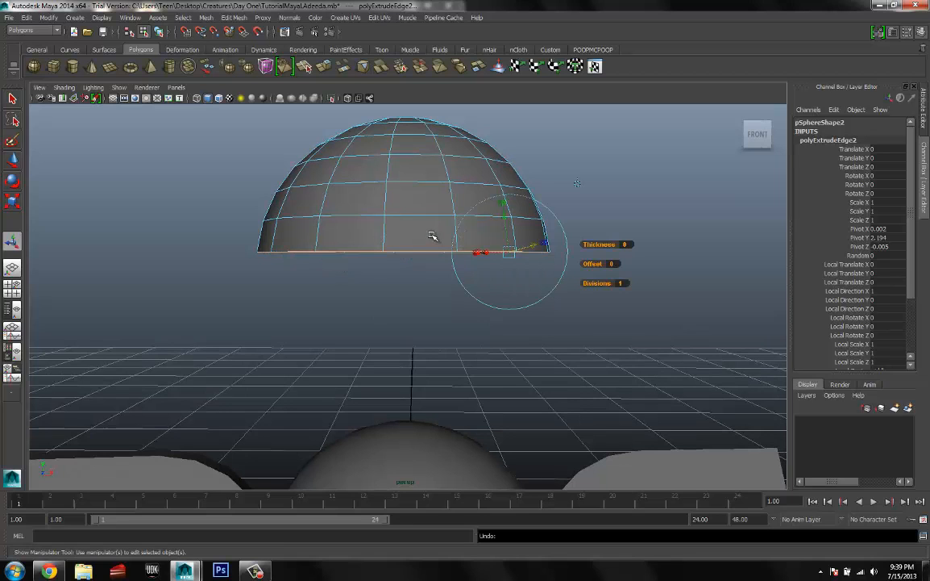
Try scaling the extruded rim edges uniformly inward to about 0.78, and undo the scaling
left_click_drag(439, 243, 458, 239, "alt")
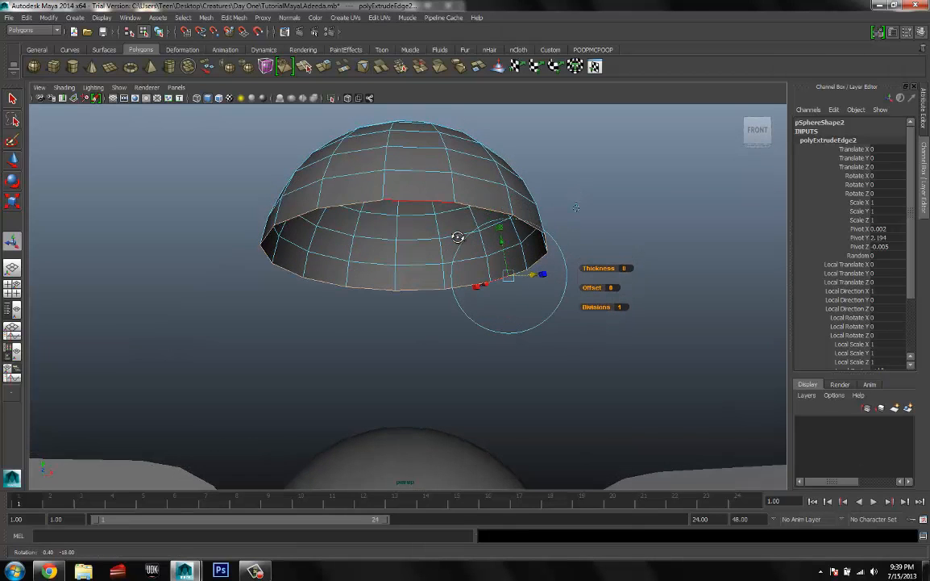
key("r")
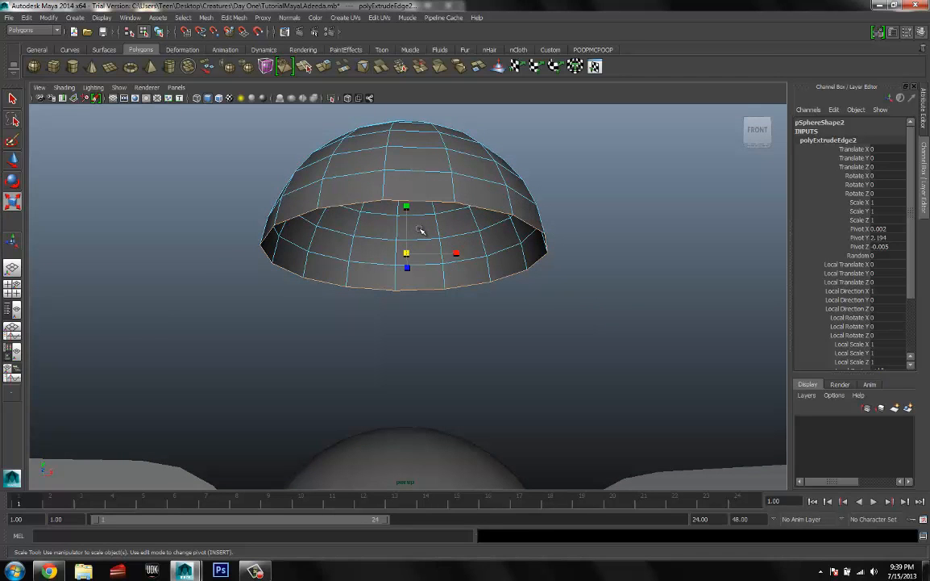
mouse_move(421, 230)
left_mouse_down("alt")
mouse_move(409, 250)
mouse_move(410, 240)
left_mouse_up("alt")
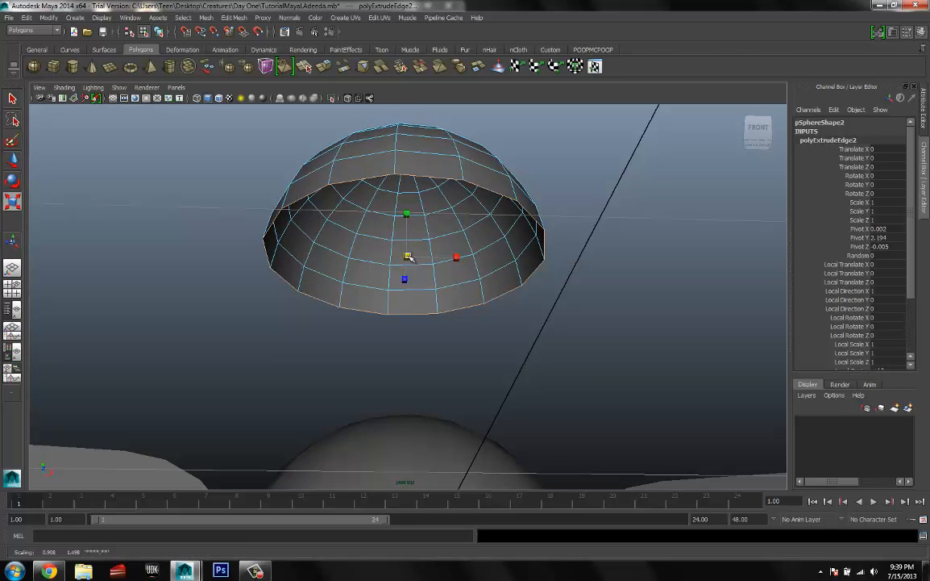
left_click_drag(408, 257, 365, 251)
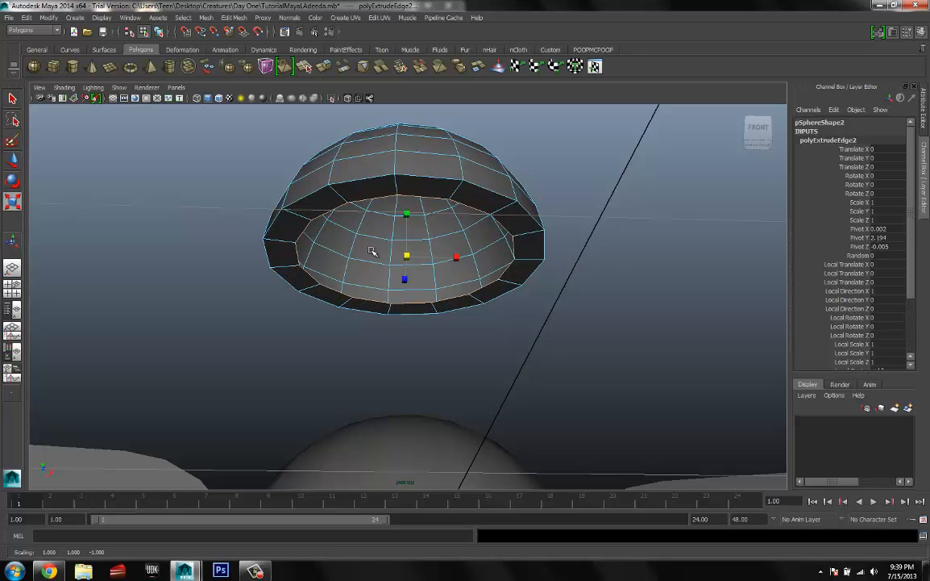
key("ctrl+z")
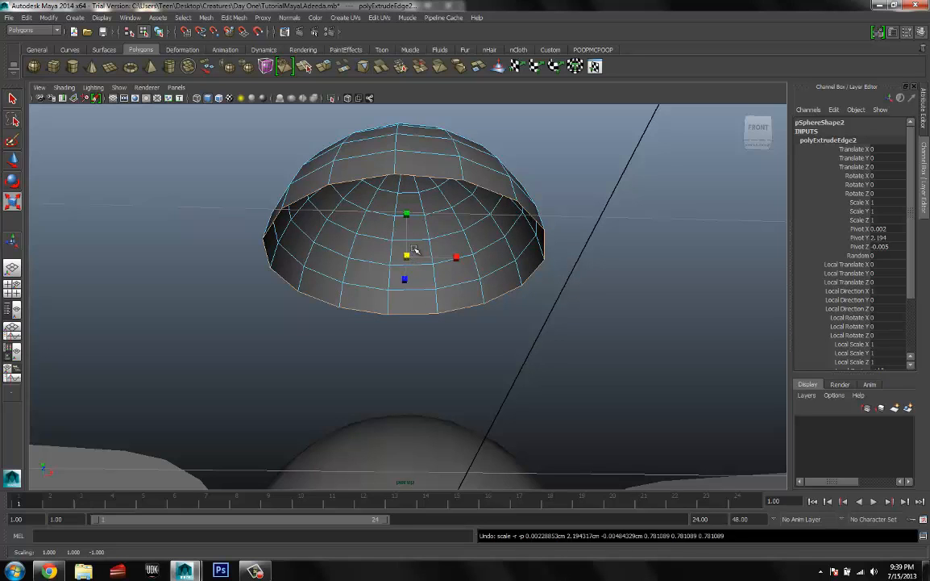
Scale the extruded rim edges uniformly inward to about a third of the dome's width, leaving a small central opening
left_click_drag(414, 250, 456, 257, "alt")
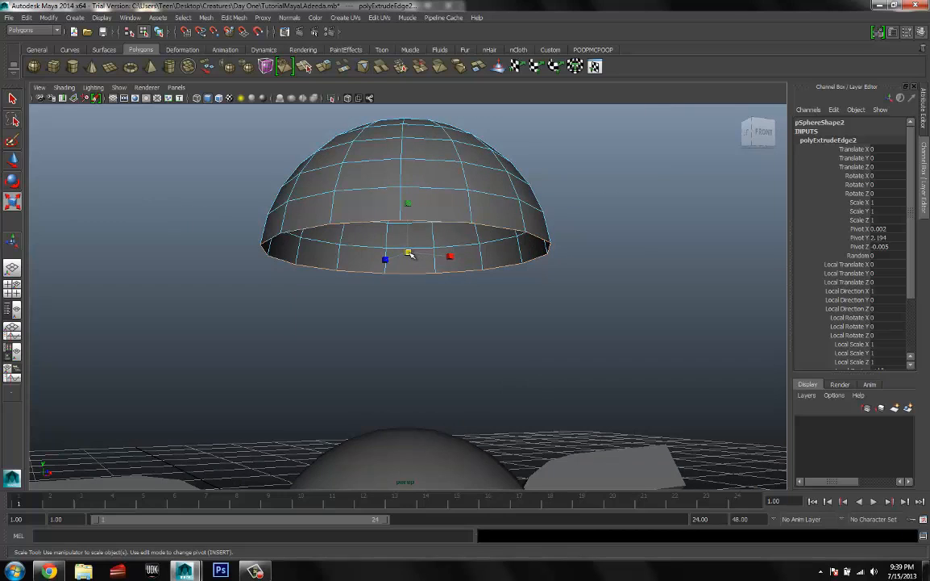
left_click(410, 254)
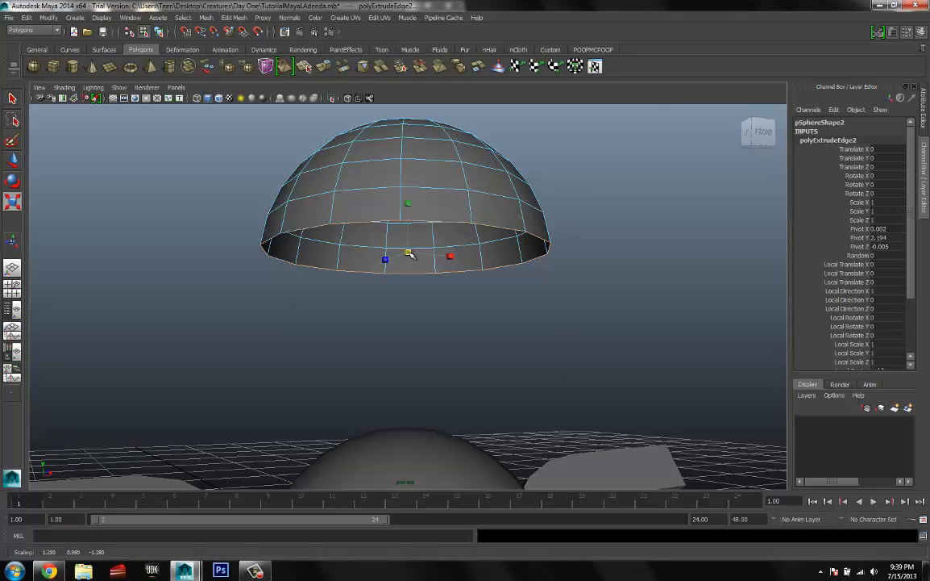
left_click_drag(396, 252, 342, 261)
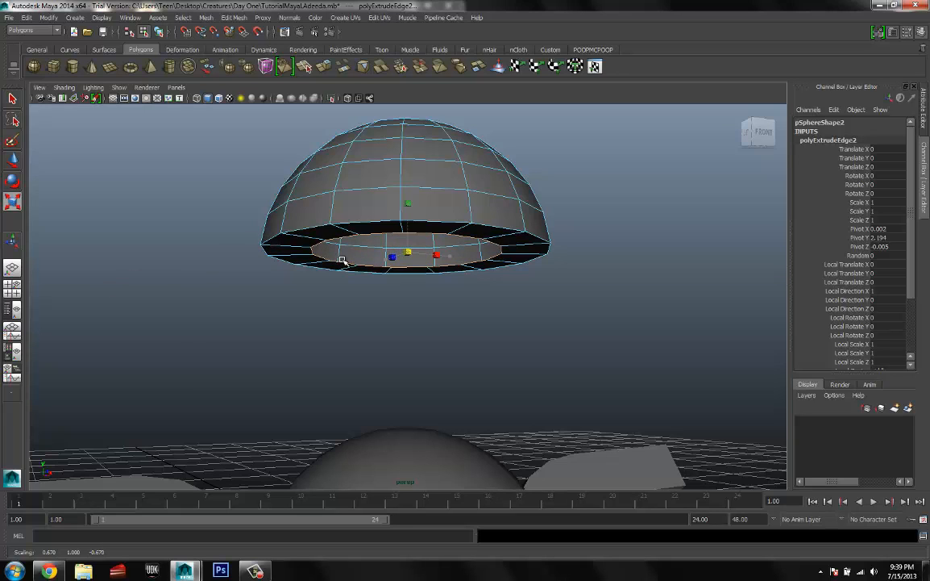
left_click_drag(343, 261, 440, 266)
middle_click_drag(544, 274, 397, 258)
left_click_drag(436, 279, 415, 221, "alt")
right_click_drag(452, 298, 528, 307, "alt")
left_click_drag(529, 306, 461, 275, "alt")
Check the screw on the Magnemite reference image in Chrome, and back in Maya inspect the dome's underside
left_click(50, 571)
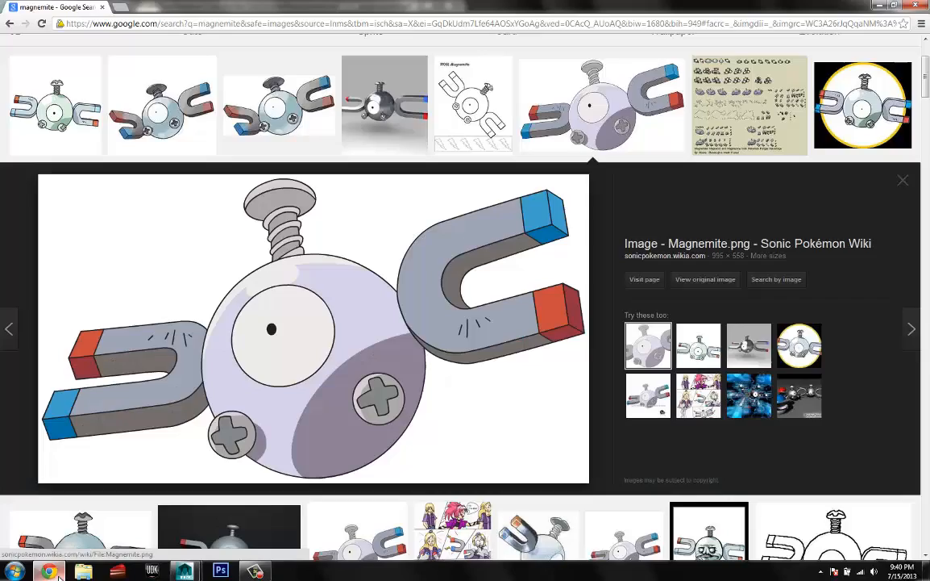
left_click(53, 572)
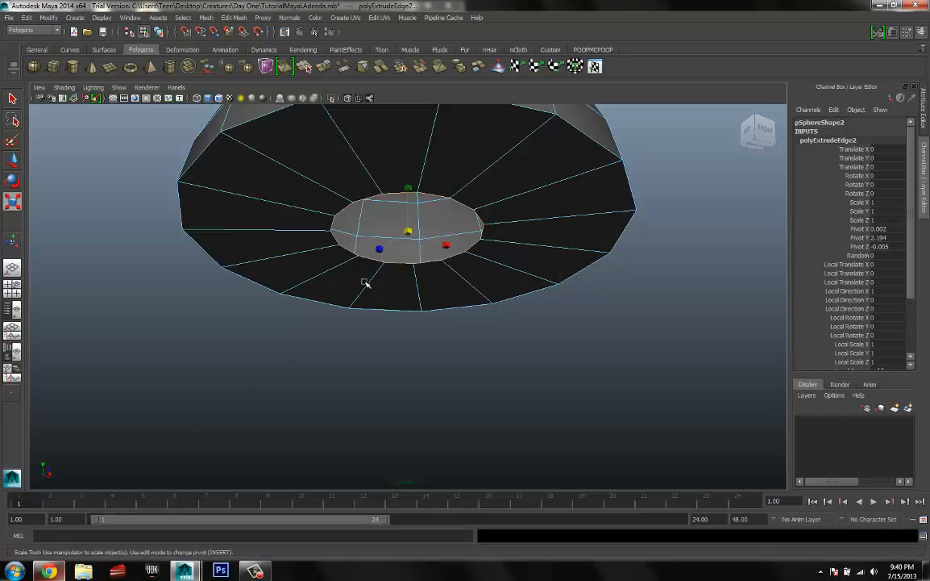
mouse_move(426, 243)
left_mouse_down("alt")
mouse_move(486, 259)
mouse_move(474, 346)
mouse_move(438, 233)
left_mouse_up("alt")
right_click_drag(512, 274, 286, 242, "alt")
left_click_drag(399, 235, 426, 267, "alt")
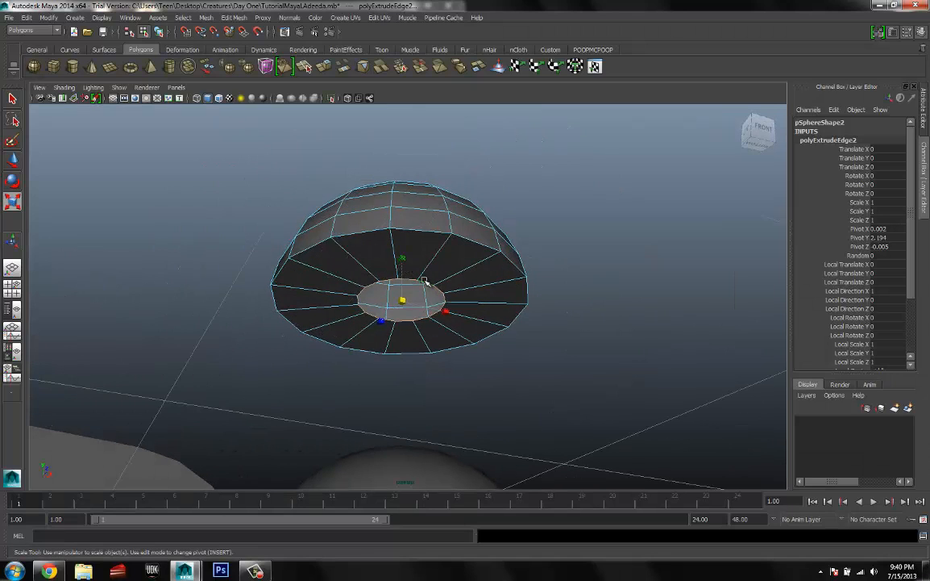
Extrude the edge ring around the central opening on the dome's underside
key("w")
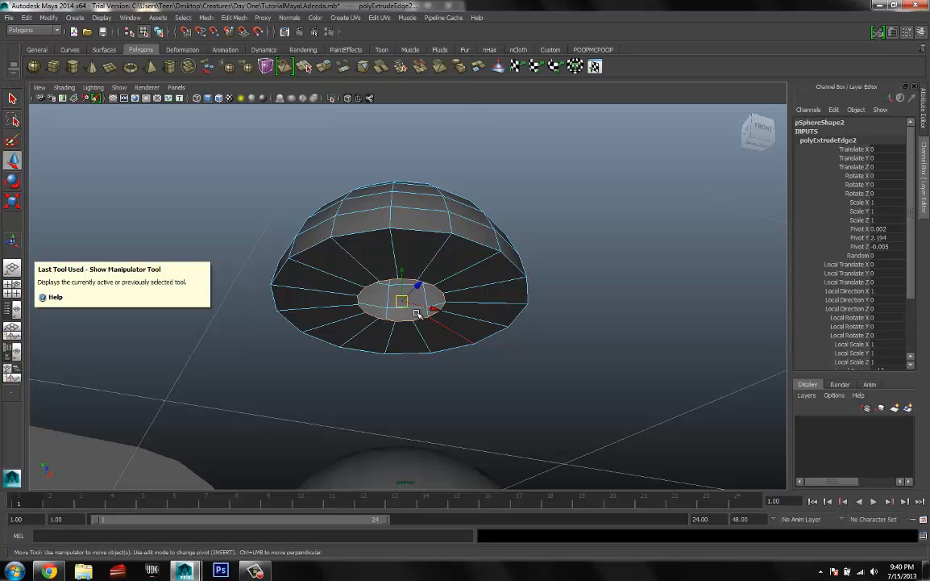
left_click_drag(437, 258, 505, 271, "alt")
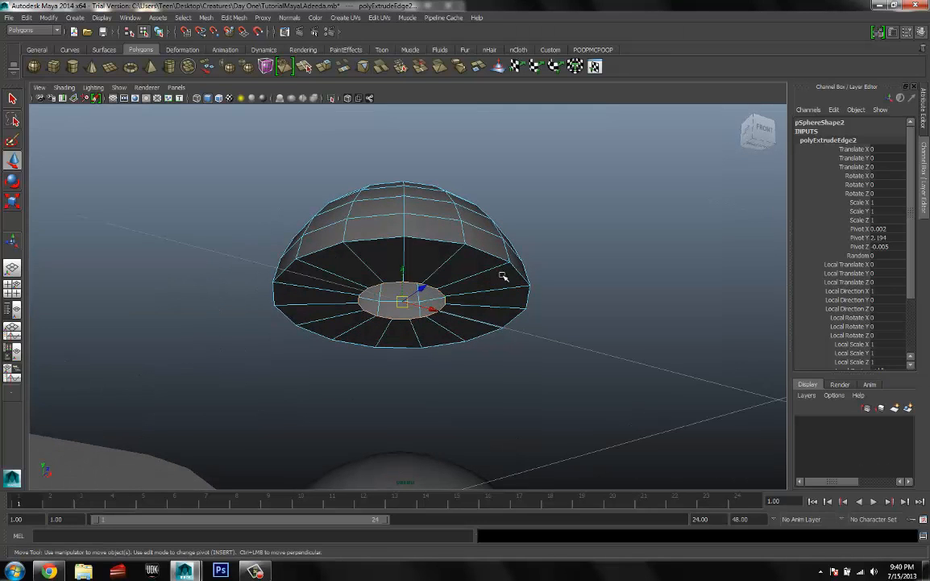
key("ctrl+e")
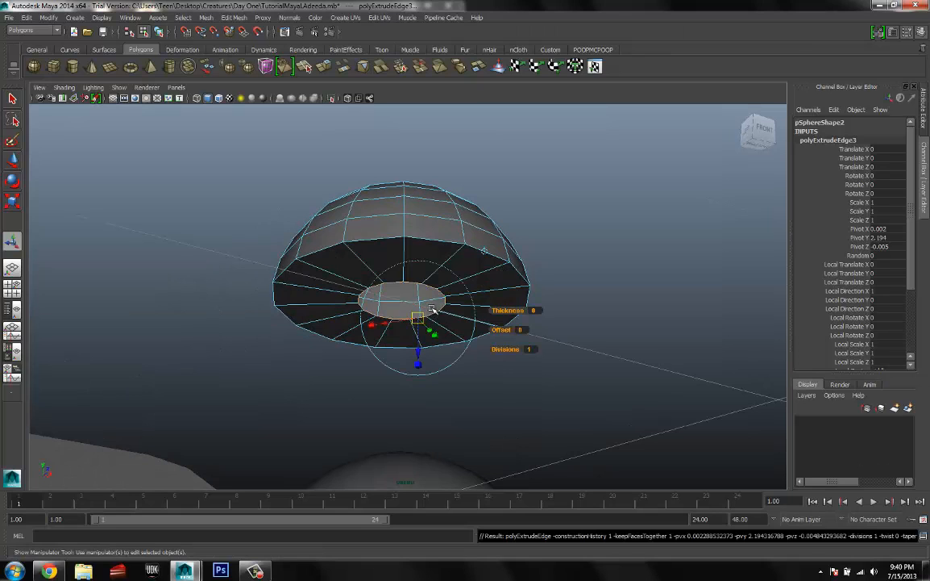
left_click_drag(453, 265, 448, 271, "alt")
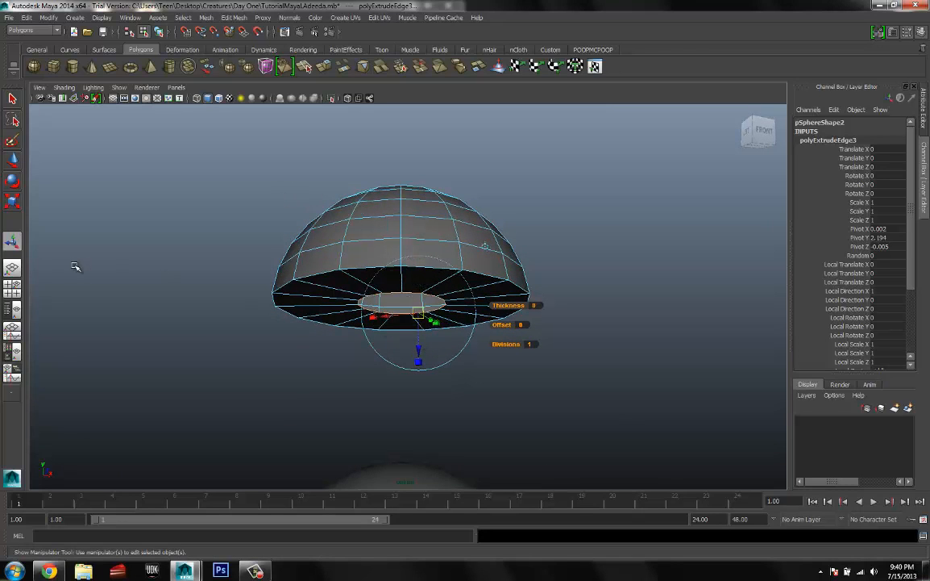
left_click_drag(381, 284, 411, 312, "alt")
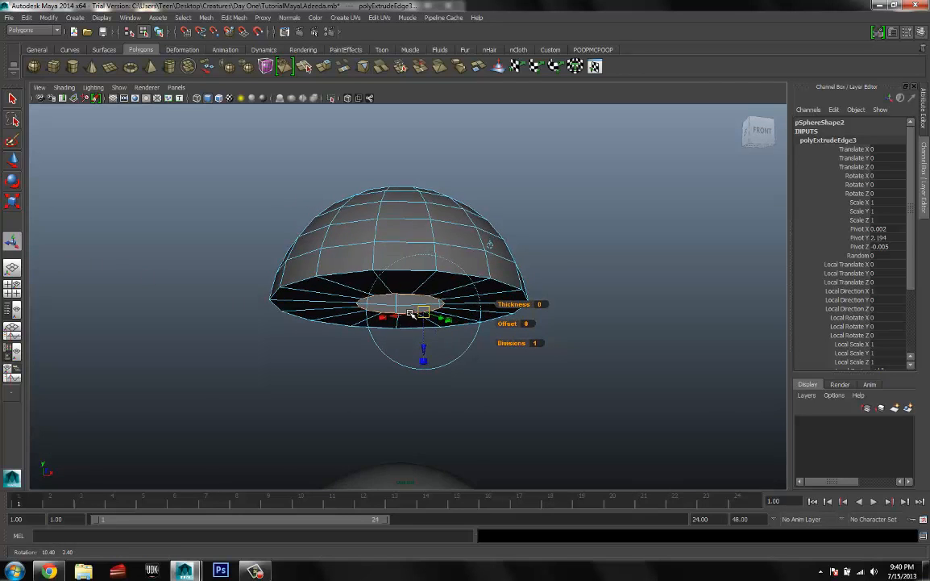
right_click_drag(411, 313, 524, 346, "alt")
middle_click_drag(522, 405, 525, 349, "alt")
left_click_drag(525, 350, 524, 371, "alt")
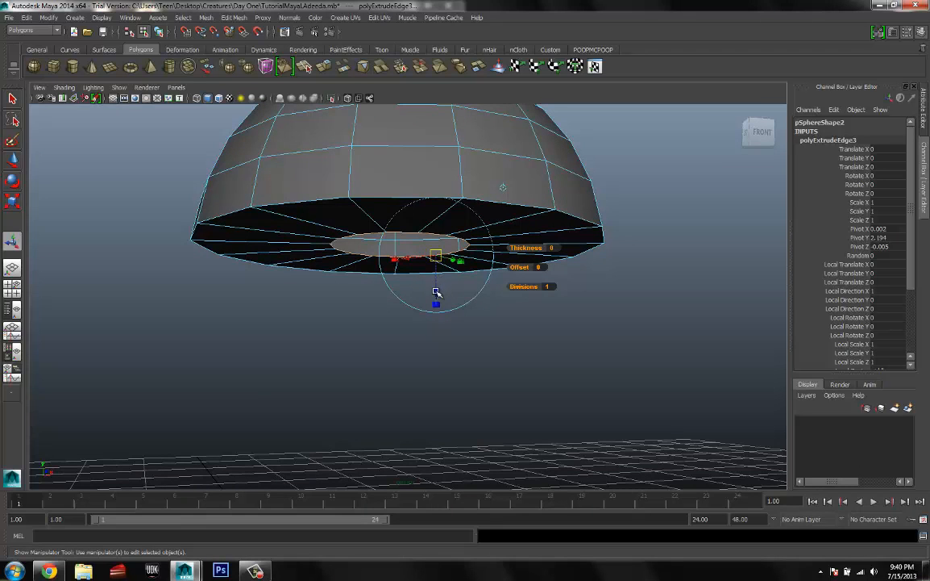
mouse_move(436, 296)
left_mouse_down("alt")
mouse_move(382, 253)
mouse_move(417, 293)
mouse_move(422, 283)
left_mouse_up("alt")
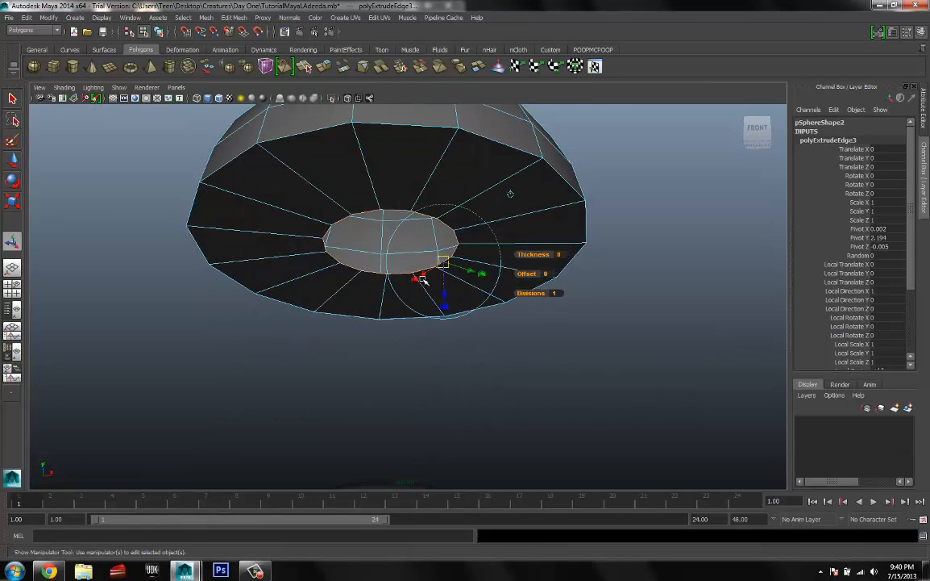
Move the extruded edges down to the body sphere to form a shaft, and raise the whole screw to a Translate Y of 2.761
key("q")
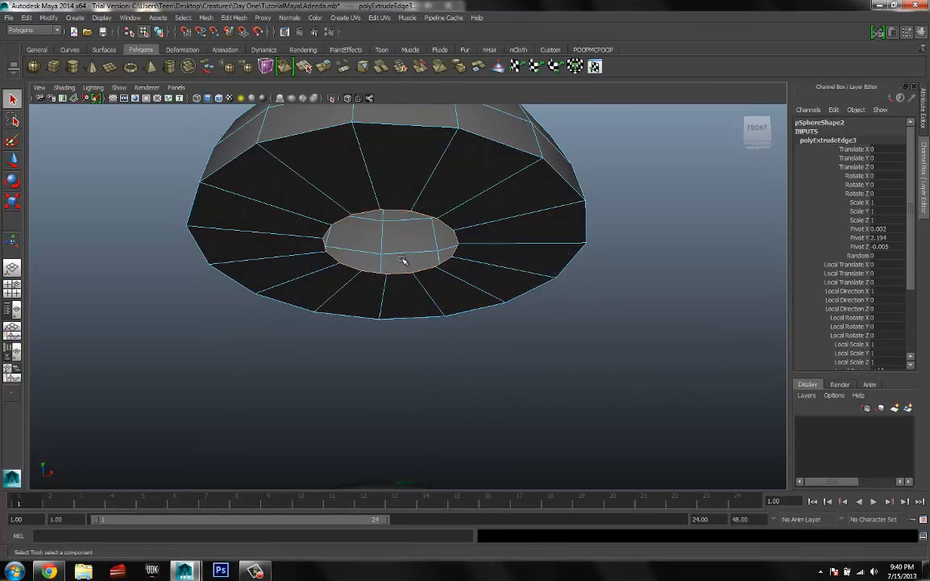
key("w")
left_click_drag(403, 260, 400, 442, "alt")
right_click_drag(456, 363, 321, 295, "alt")
left_click(389, 301)
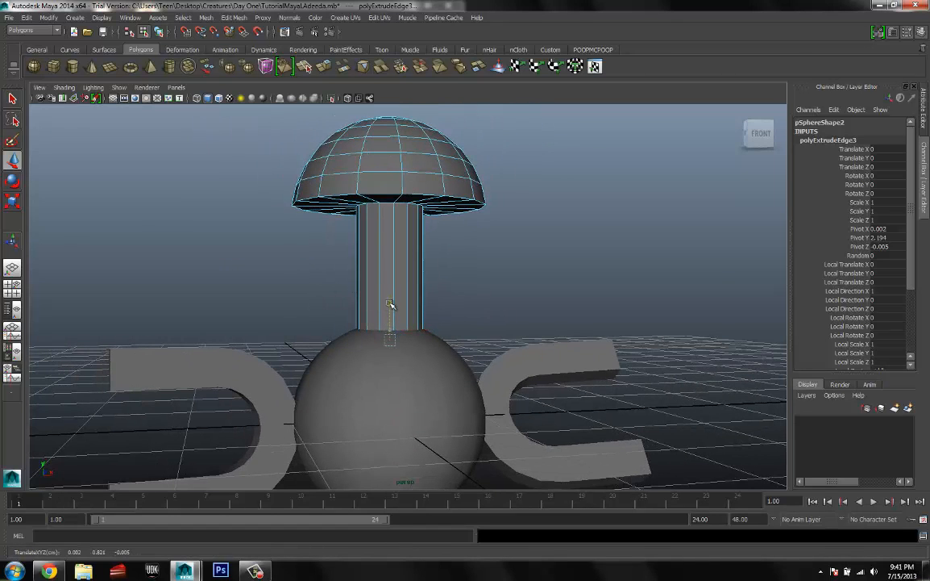
right_click_drag(390, 244, 436, 235)
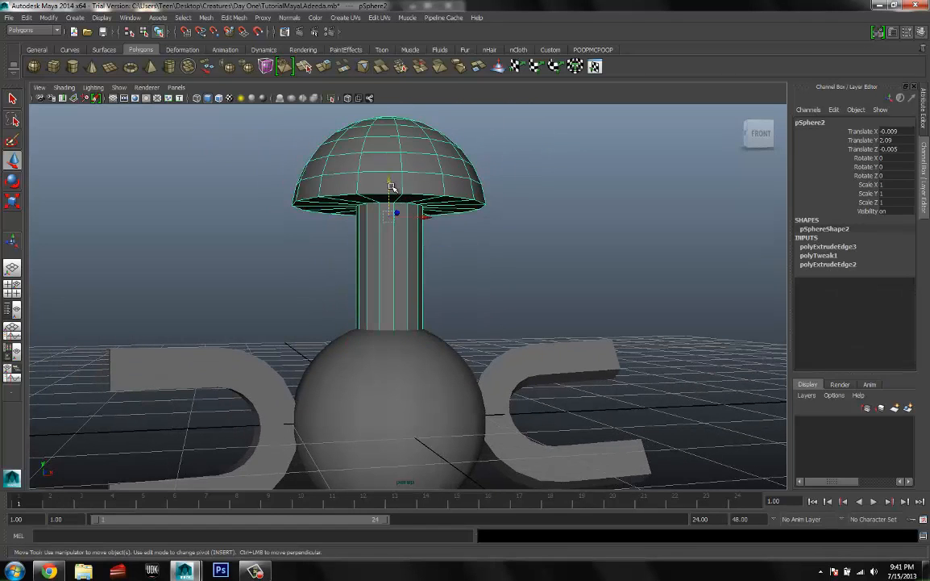
left_click_drag(388, 187, 387, 117)
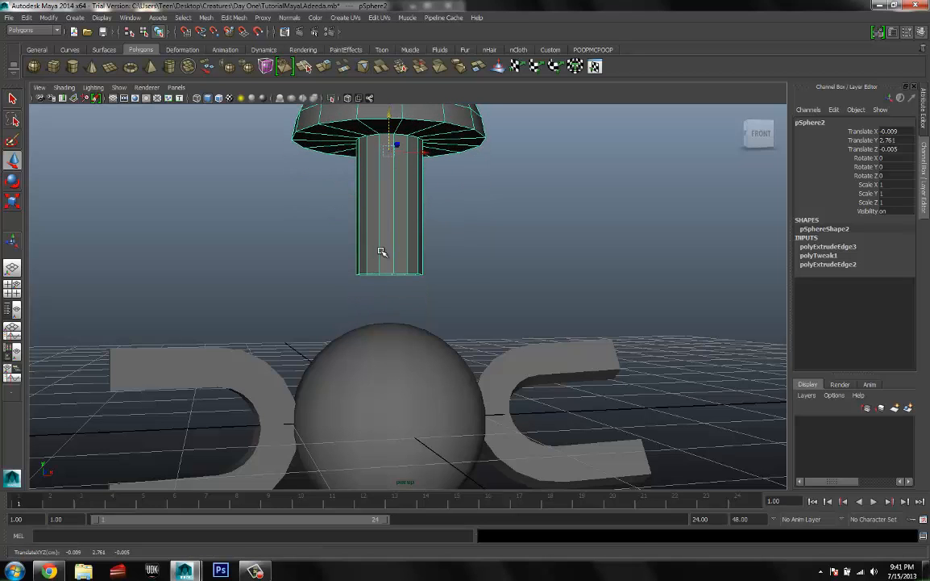
Extrude the edge loop at the shaft's open lower end and scale it inward to about 0.18, leaving a small hole
left_click_drag(451, 235, 382, 293, "alt")
right_click_drag(382, 293, 700, 371, "alt")
right_click_drag(364, 311, 365, 289)
double_click(365, 311)
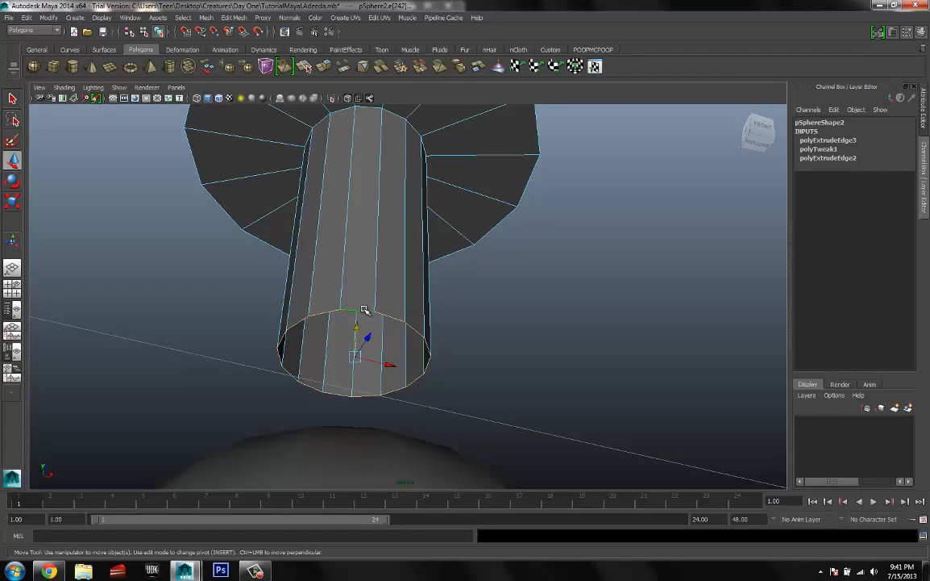
right_click_drag(365, 310, 365, 333, "shift")
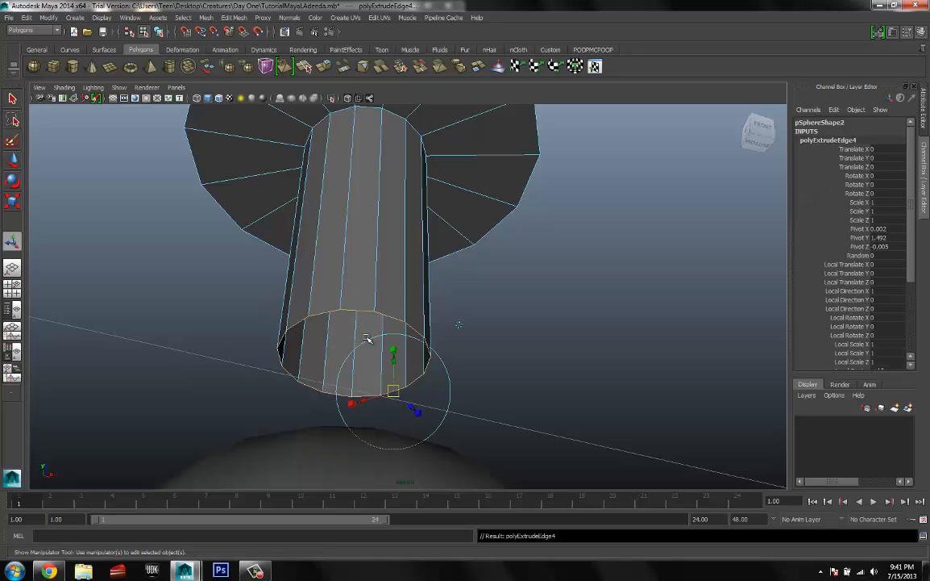
key("r")
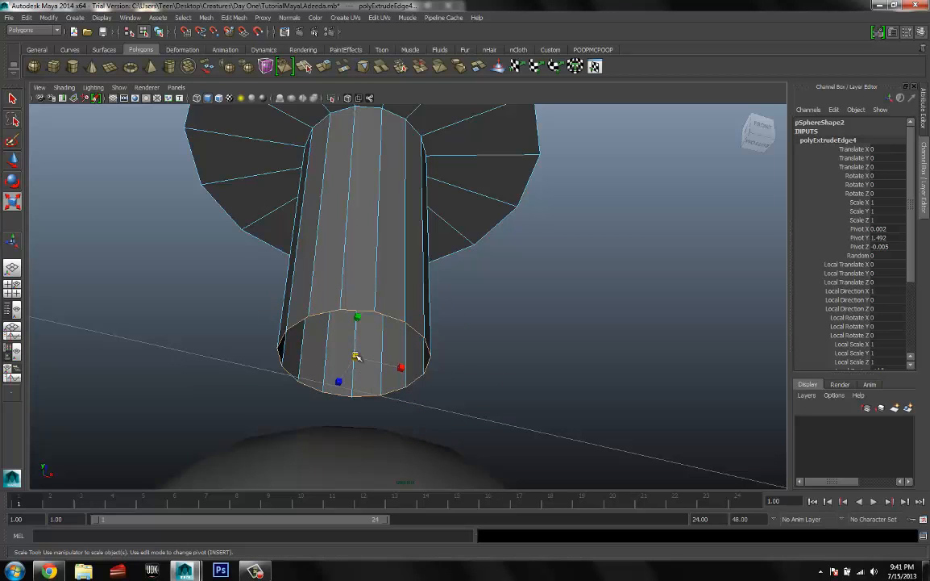
left_click_drag(356, 356, 273, 334)
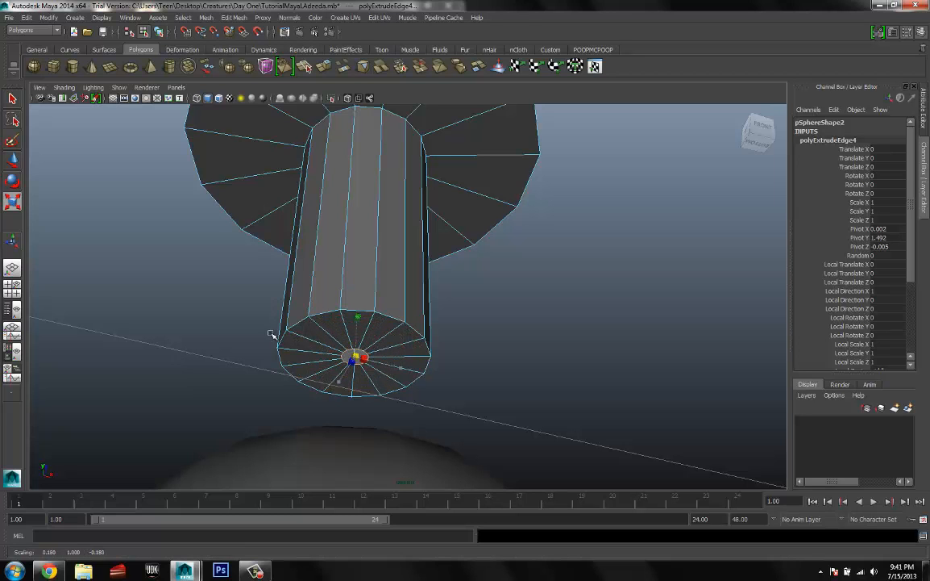
Try Merge Edges To Center on the small hole's rim at the shaft's lower end, and undo the merge
left_click_drag(327, 310, 457, 345, "alt")
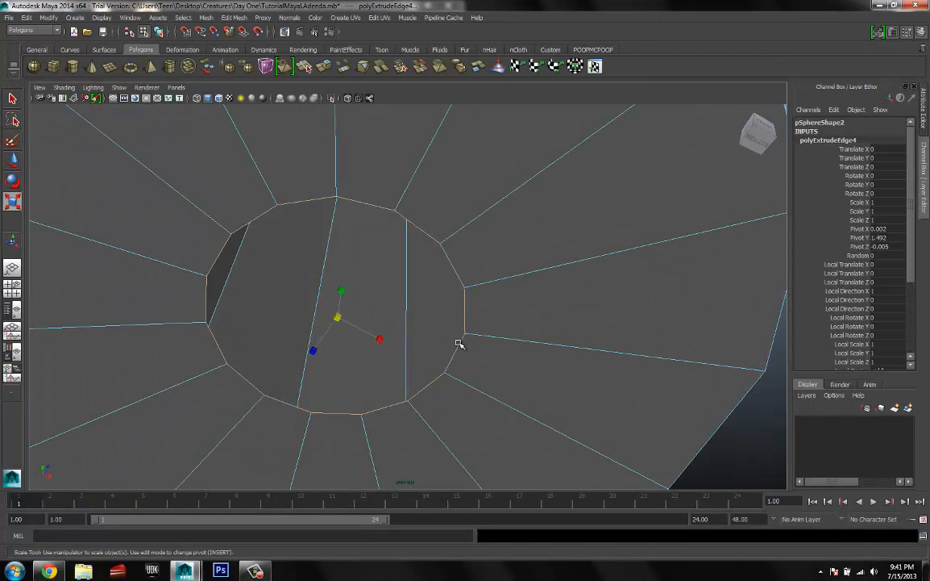
right_click(351, 200, "shift")
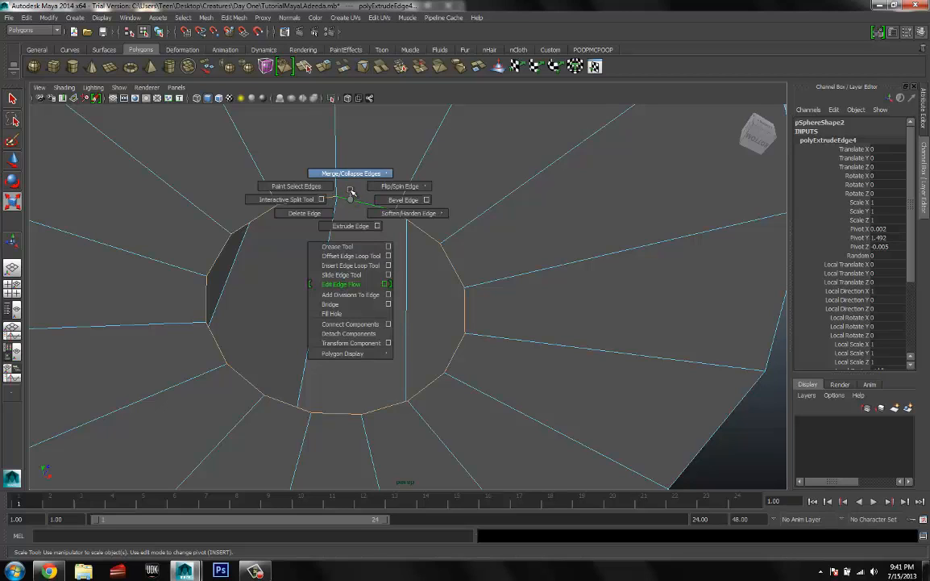
mouse_move(350, 173)
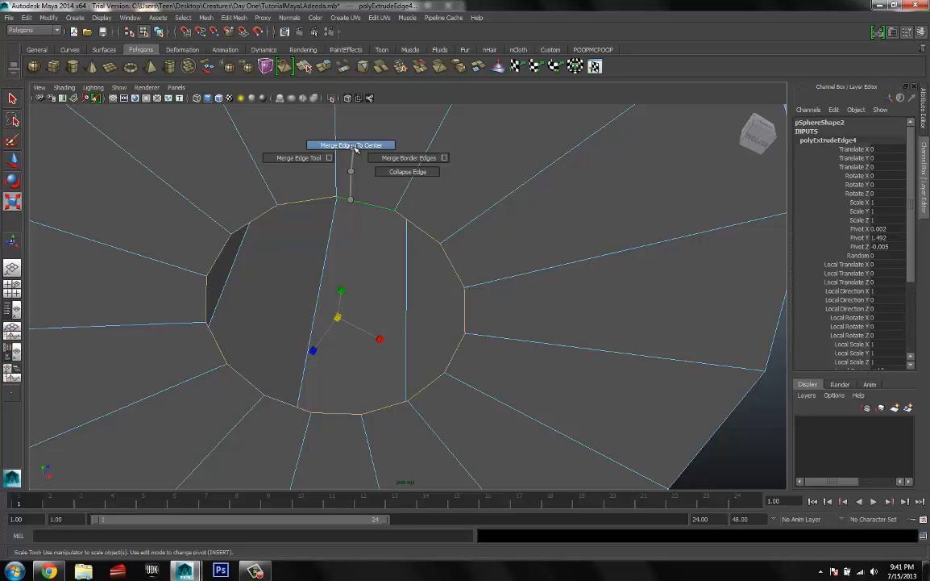
right_click_drag(355, 149, 355, 150)
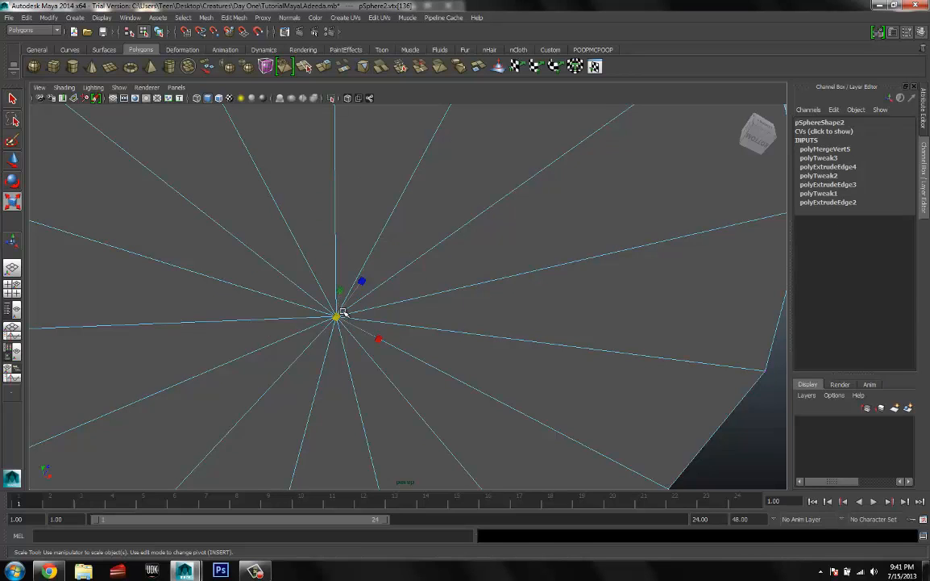
key("ctrl+z")
Select all the vertices around the small hole at the shaft's lower end and merge them to the center, closing the cap
right_click_drag(407, 222, 373, 246)
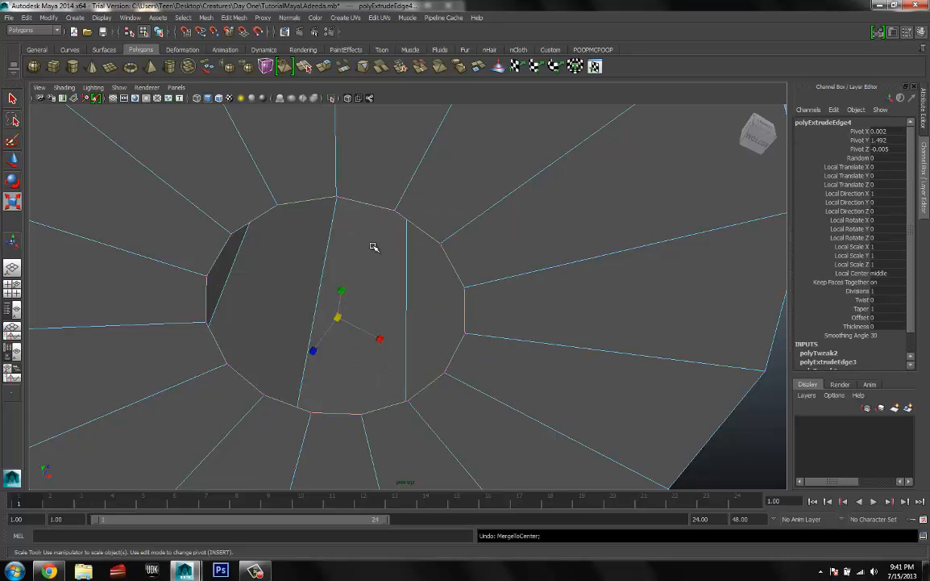
left_click(337, 198)
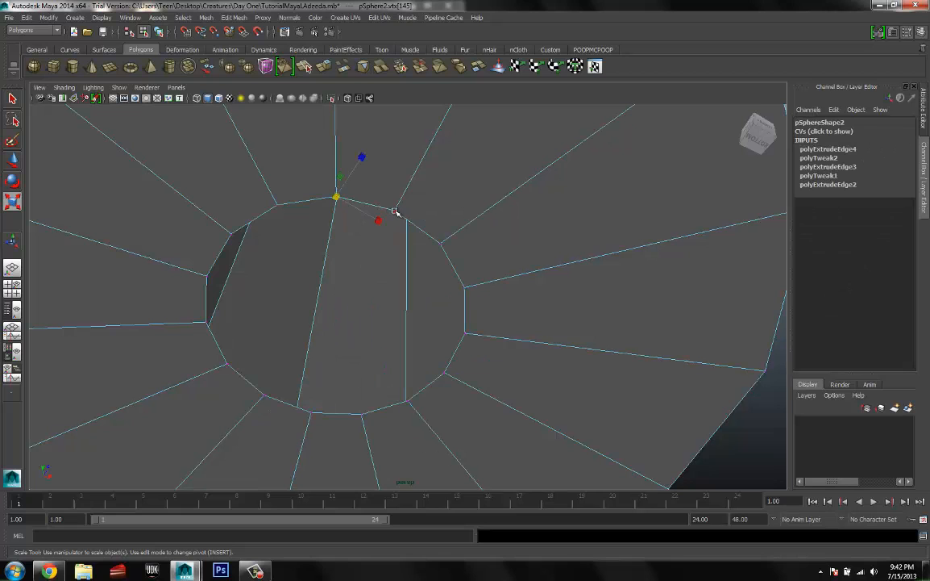
left_click(395, 212, "shift")
left_click(443, 251, "shift")
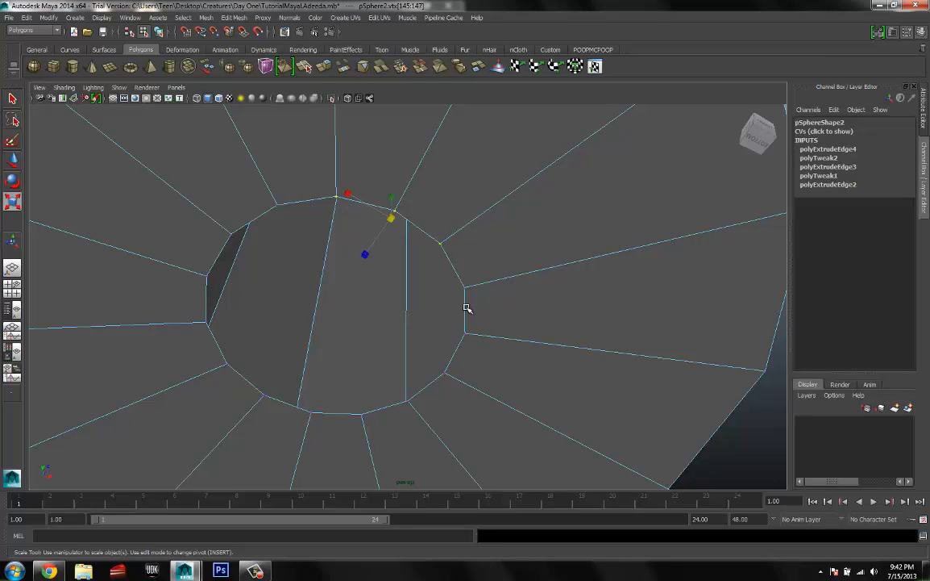
left_click_drag(464, 288, 388, 326, "alt")
scroll(372, 321, "down", 3)
middle_click_drag(388, 326, 394, 320, "alt")
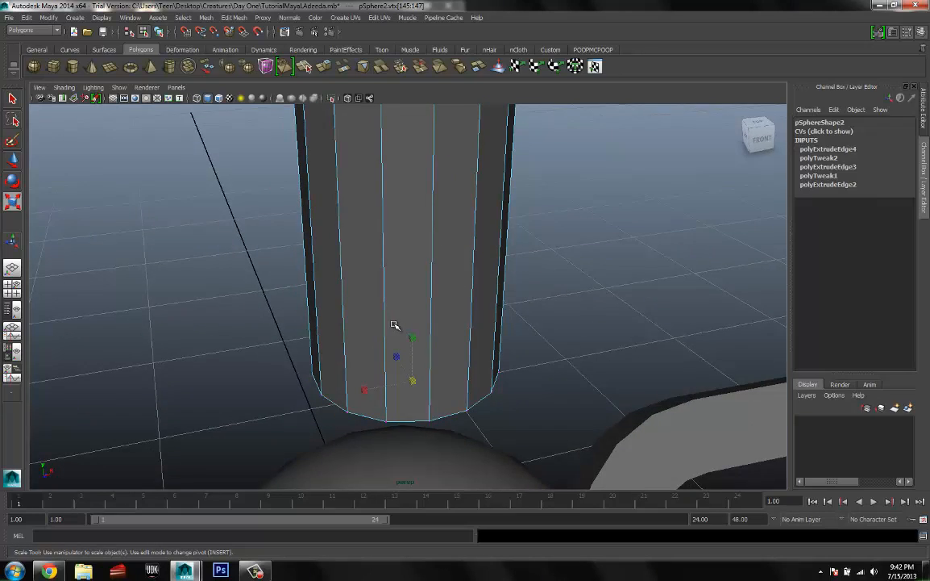
scroll(409, 295, "up", 5)
left_click_drag(409, 295, 521, 320, "alt")
scroll(522, 320, "down", 2)
left_click_drag(465, 297, 451, 287, "alt")
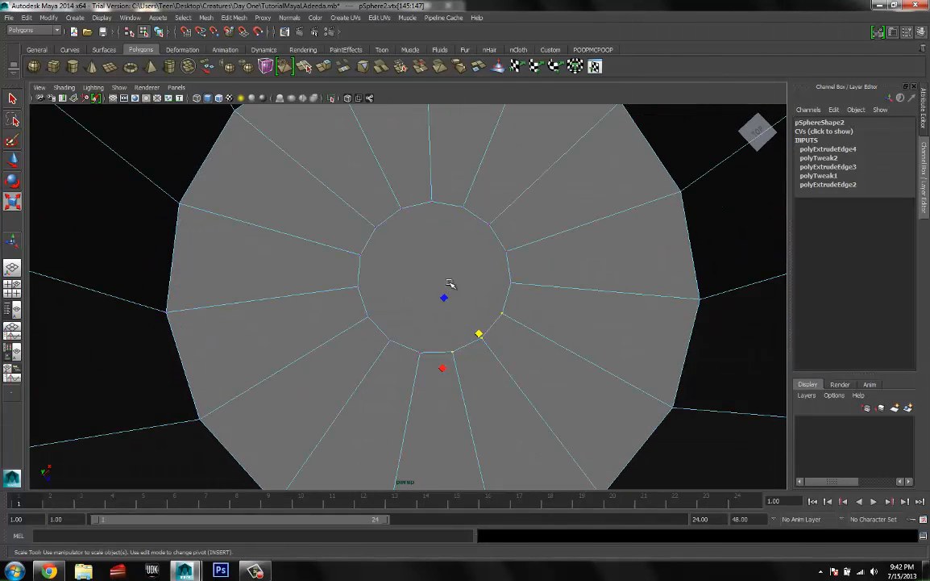
left_click_drag(400, 247, 603, 410)
left_click_drag(469, 351, 404, 269, "alt")
scroll(415, 258, "up", 5)
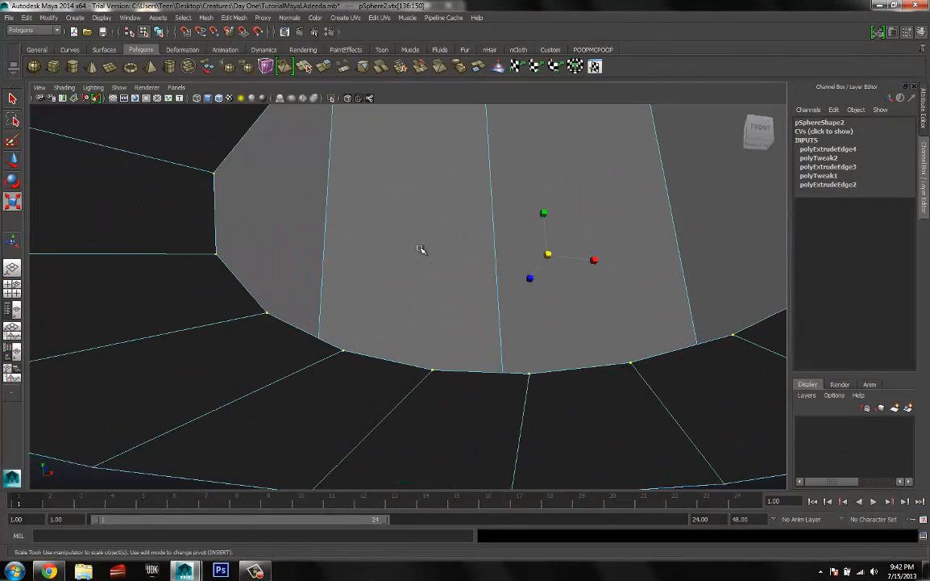
scroll(407, 268, "down", 6)
right_click_drag(394, 271, 405, 218, "shift")
Try scaling the shaft's top and bottom edge loops uniformly by about 1.166, and undo the scaling
left_click_drag(485, 257, 560, 311, "alt")
right_click_drag(560, 311, 401, 286, "alt")
left_click_drag(400, 286, 357, 255, "alt")
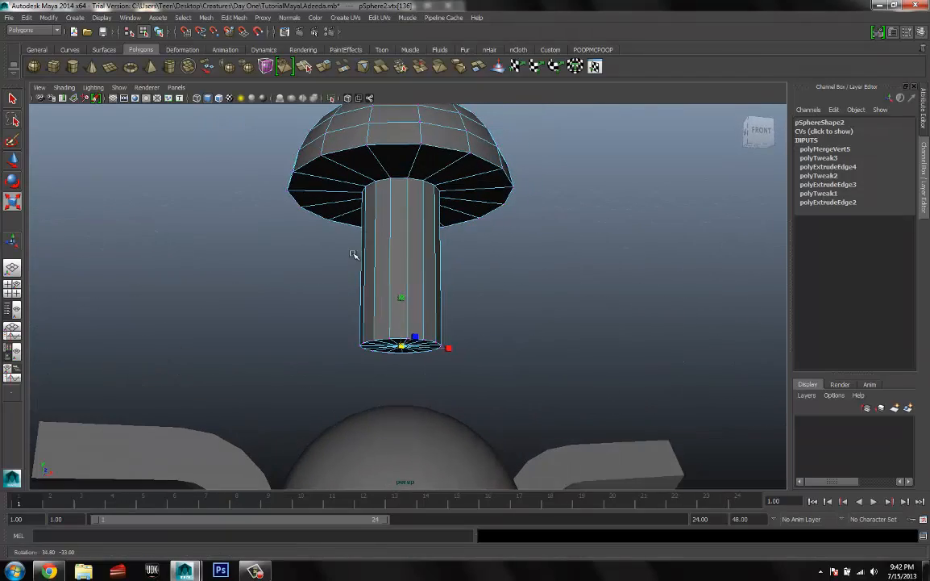
right_click_drag(386, 180, 384, 153)
double_click(386, 181)
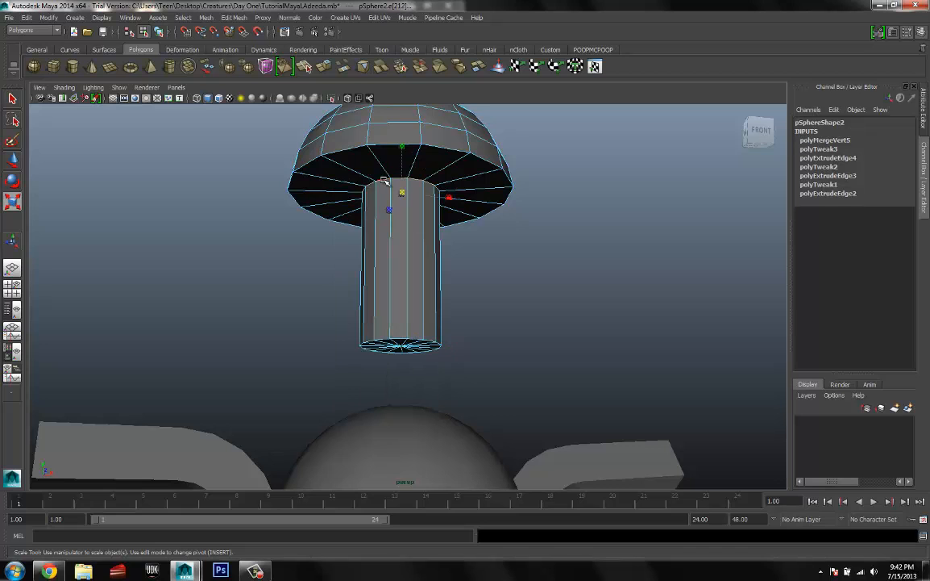
double_click(393, 346, "shift")
left_click_drag(390, 338, 447, 282, "alt")
key("r")
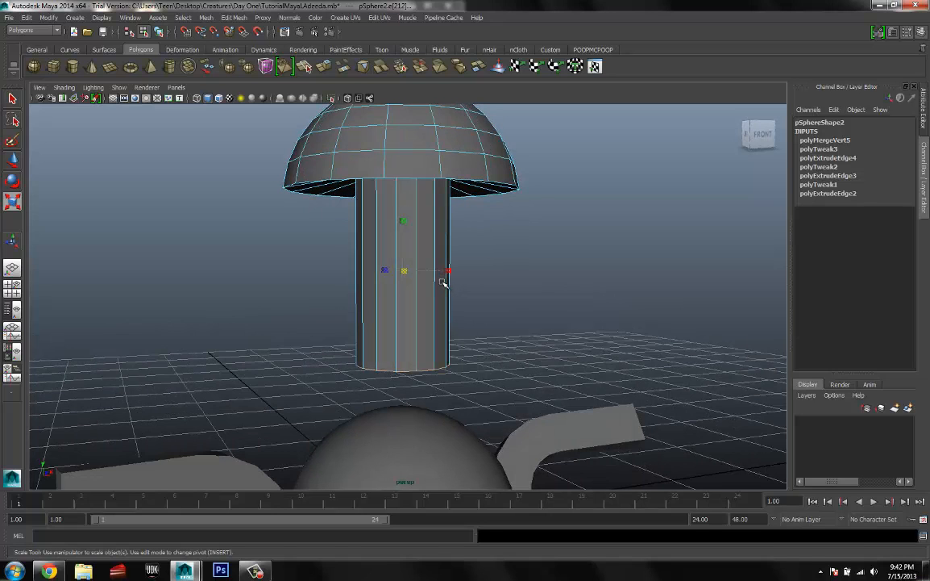
key("ctrl+z")
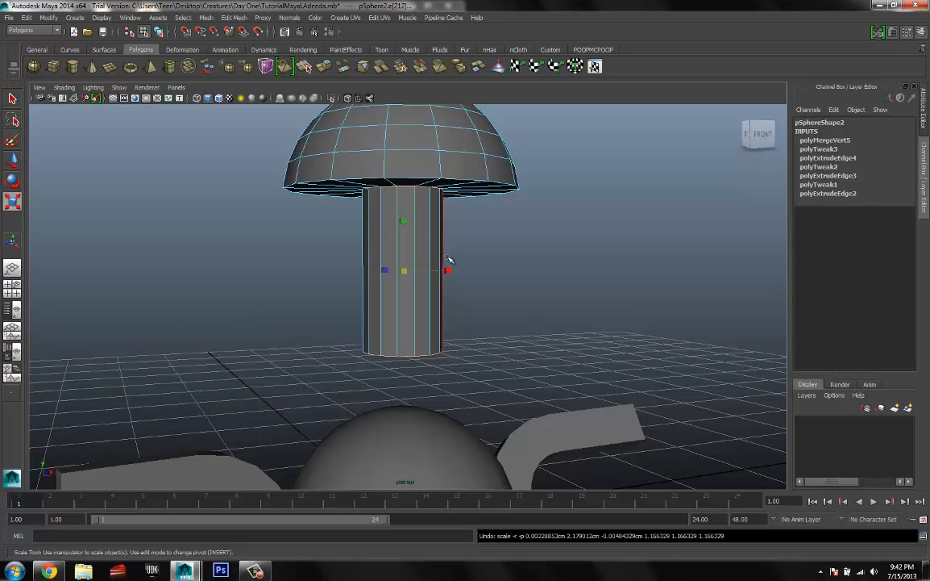
Select a strip of dome faces from the second row above the rim up to the pole
right_click_drag(447, 242, 391, 220, "alt")
mouse_move(390, 220)
left_mouse_down("alt")
mouse_move(371, 220)
mouse_move(395, 221)
left_mouse_up("alt")
mouse_move(413, 203)
right_mouse_down()
mouse_move(429, 197)
mouse_move(415, 220)
right_mouse_up()
left_click_drag(419, 207, 412, 275, "alt")
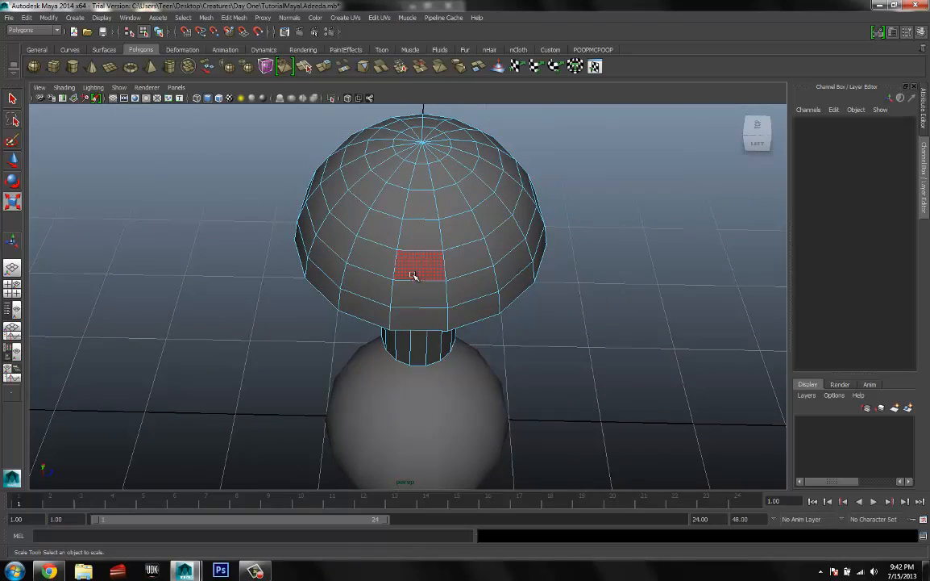
left_click(419, 299)
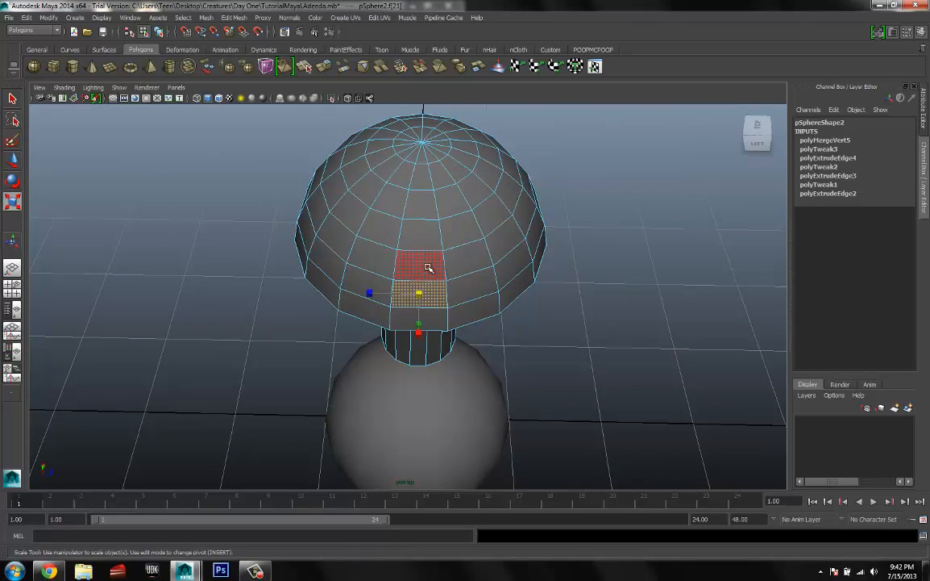
left_click(426, 200, "shift")
left_click_drag(516, 247, 440, 217, "alt")
Add a second strip of dome faces, a quarter turn from the first, running from the pole to the second row above the rim
key("F8")
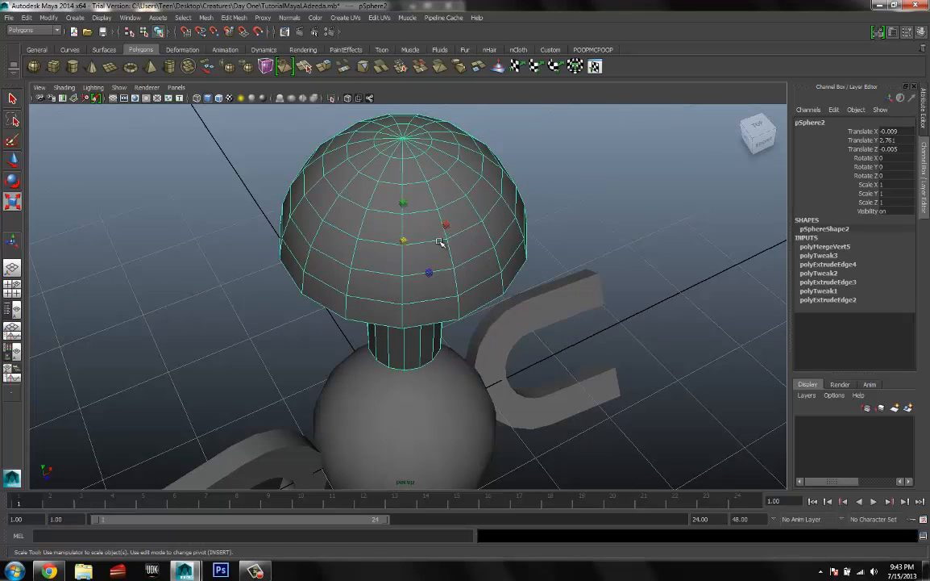
right_click(449, 259)
left_click(447, 275)
left_click_drag(451, 227, 407, 241, "alt")
left_click(408, 271, "shift")
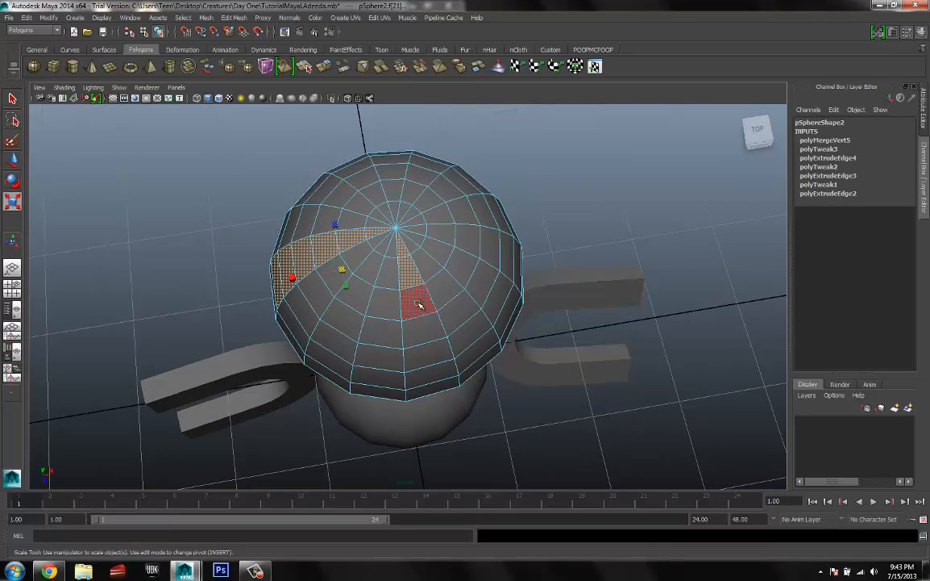
left_click(418, 304, "shift")
left_click(425, 335, "shift")
left_click(431, 361, "shift")
left_click(433, 377, "shift")
Add a third strip of faces on the opposite side of the dome, from the pole to the second row above the rim
left_click_drag(438, 367, 439, 282, "alt")
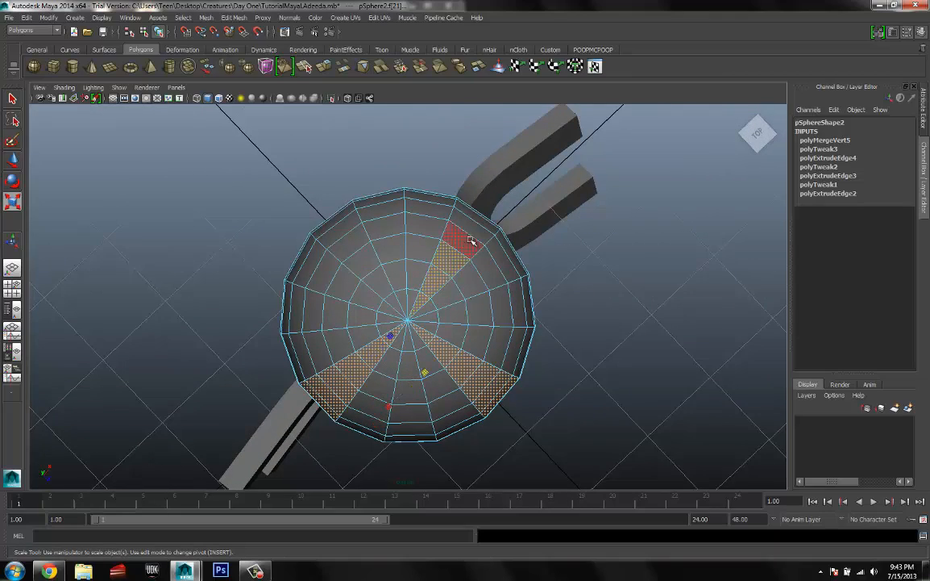
left_click_drag(484, 221, 368, 223, "alt")
key("w")
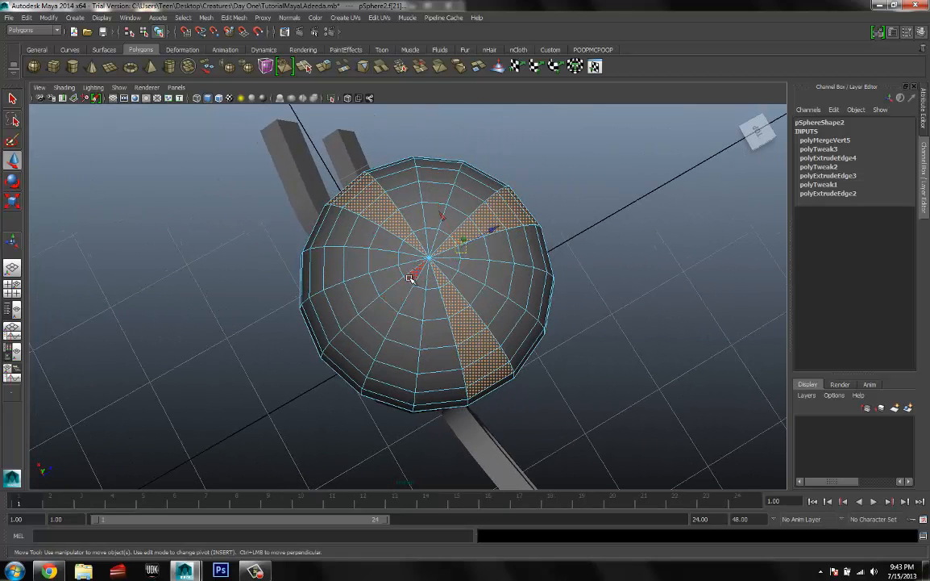
Add the fourth strip of dome faces, from the pole to the second row above the rim, completing the cross
left_click(377, 322, "shift")
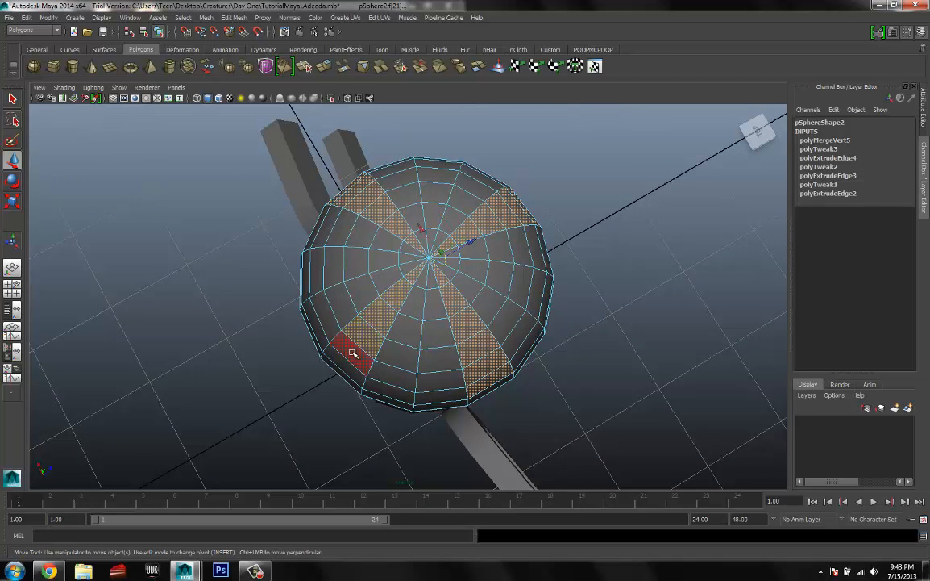
left_click(352, 353, "shift")
mouse_move(423, 353)
left_mouse_down("alt")
mouse_move(424, 310)
mouse_move(426, 333)
left_mouse_up("alt")
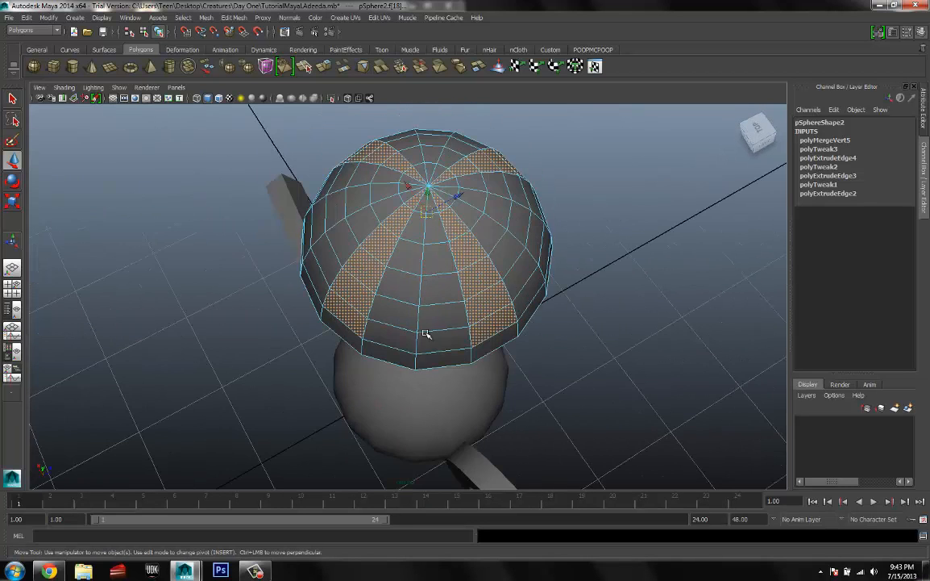
Extrude the four selected face strips outward with a local Z translation of 0.173
right_click_drag(486, 289, 486, 306, "shift")
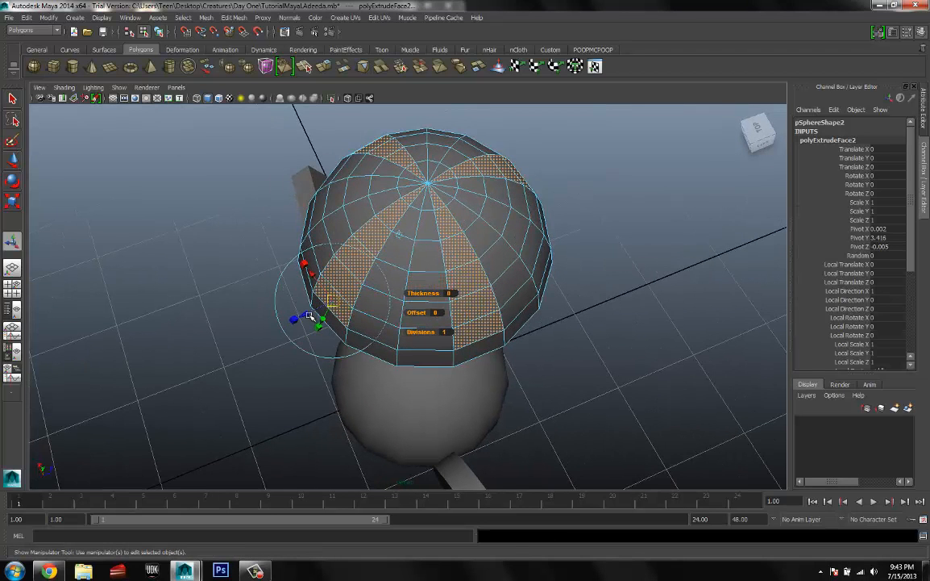
left_click_drag(309, 316, 286, 319)
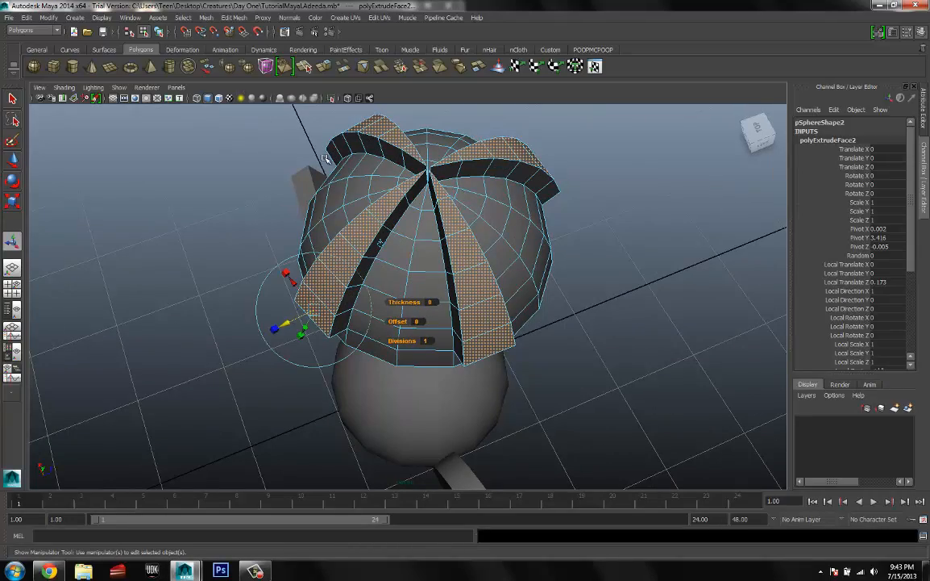
left_click_drag(397, 206, 457, 221, "alt")
right_click_drag(457, 222, 531, 258, "alt")
left_click_drag(449, 190, 390, 193, "alt")
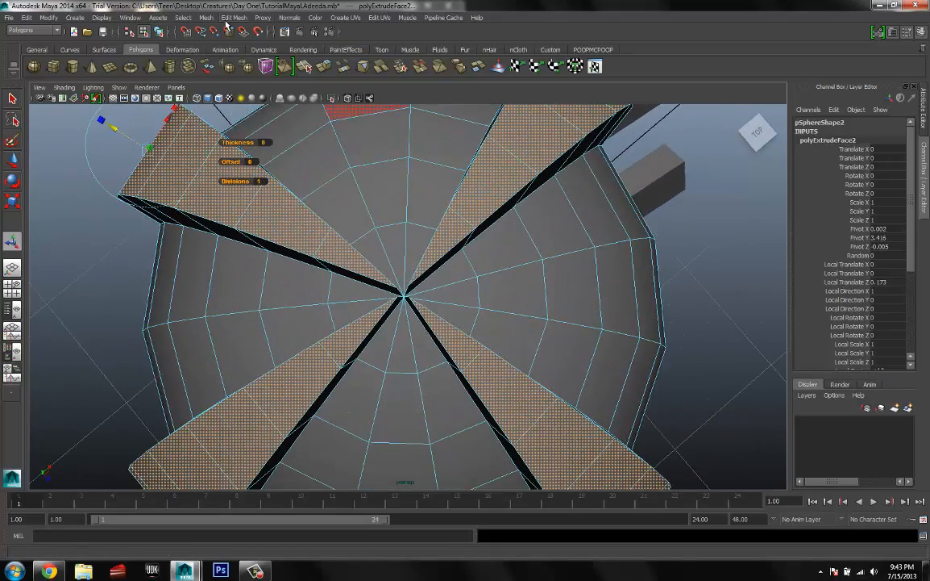
left_click(228, 19)
left_click(242, 56)
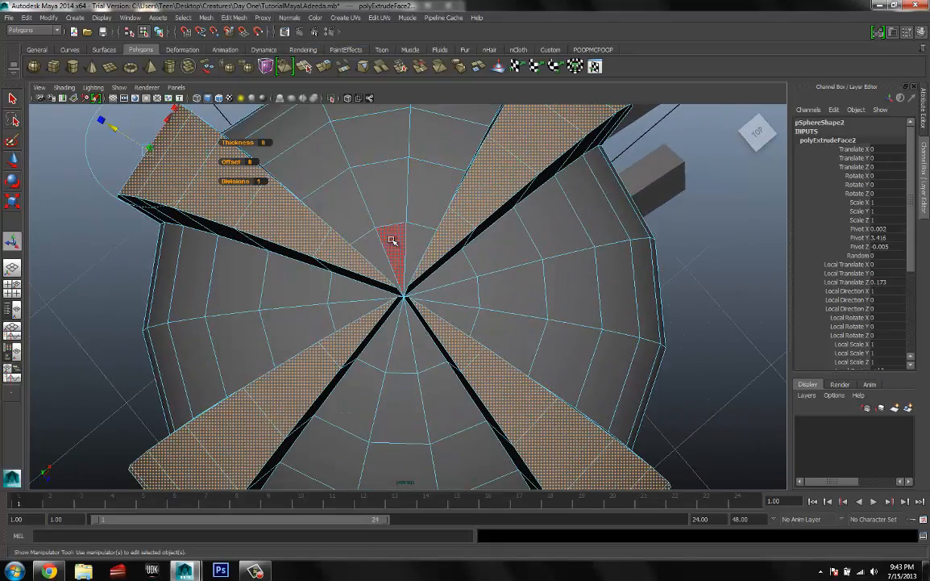
left_click_drag(369, 274, 412, 264, "alt")
Switch to Chrome to check the screw slots in the Magnemite reference image, and return to Maya
left_click(50, 571)
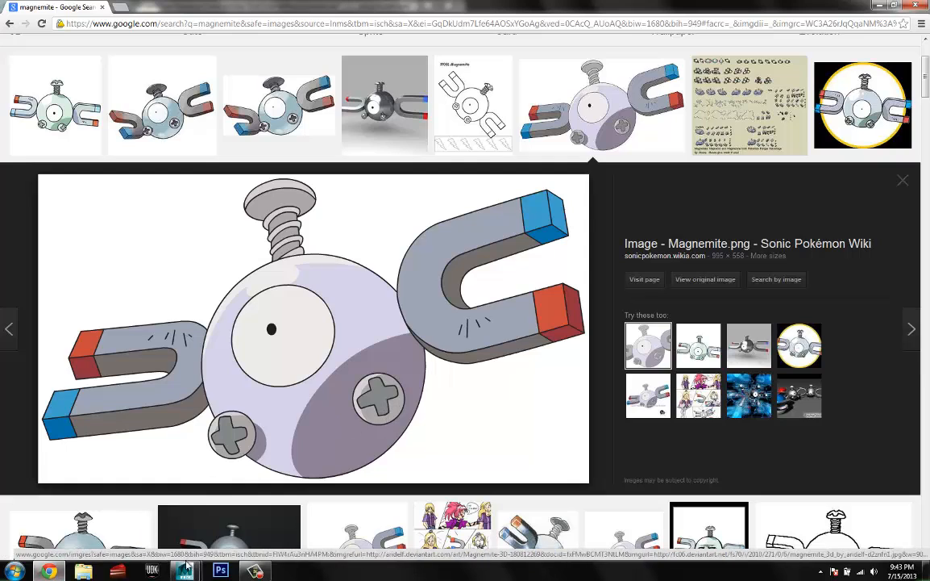
mouse_move(185, 571)
left_click(242, 464)
Push the extruded strips into the dome to a local Z translation of -0.073 and narrow them to local X scale 0.867
left_click_drag(370, 262, 322, 314, "alt")
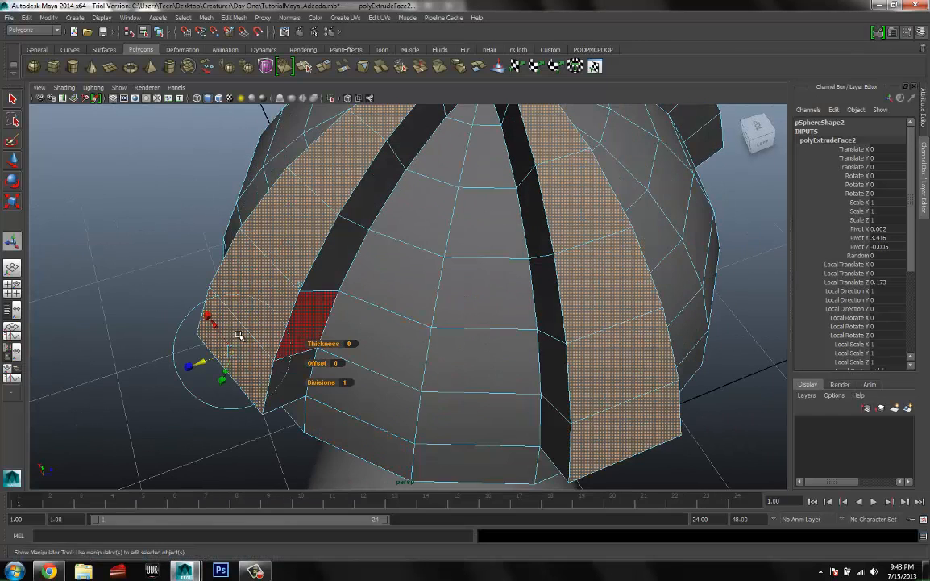
left_click_drag(200, 360, 353, 270)
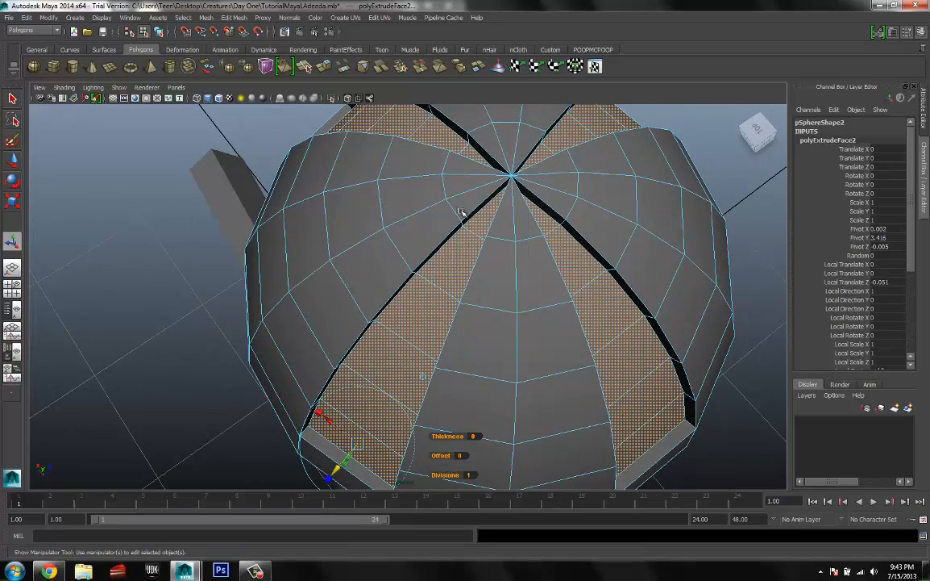
left_click_drag(513, 194, 426, 335, "alt")
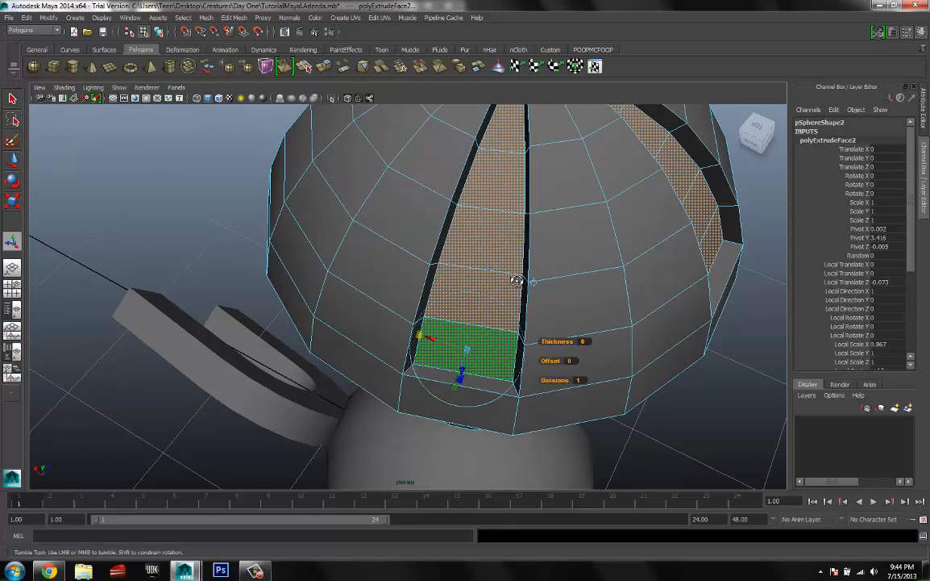
left_click_drag(517, 281, 478, 273, "alt")
right_click_drag(477, 273, 432, 256, "alt")
left_click_drag(432, 255, 469, 271, "alt")
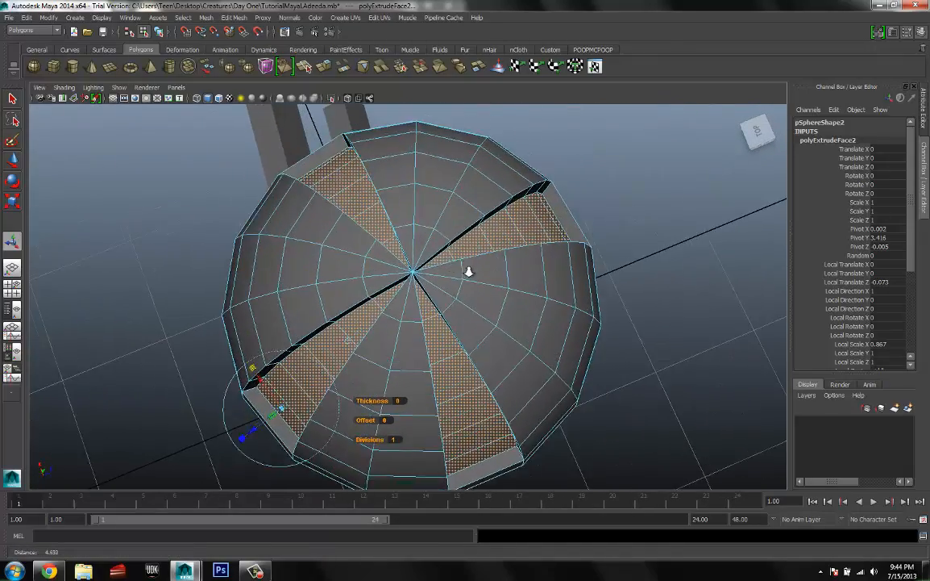
Try deleting the dome faces around the pole between the slots, and undo the deletion
right_click_drag(468, 272, 525, 286, "alt")
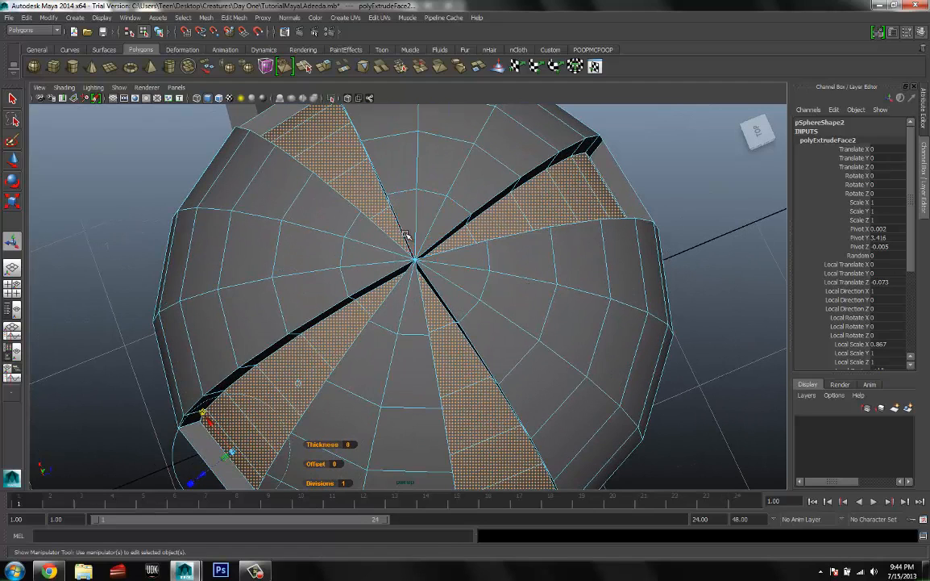
left_click(410, 230)
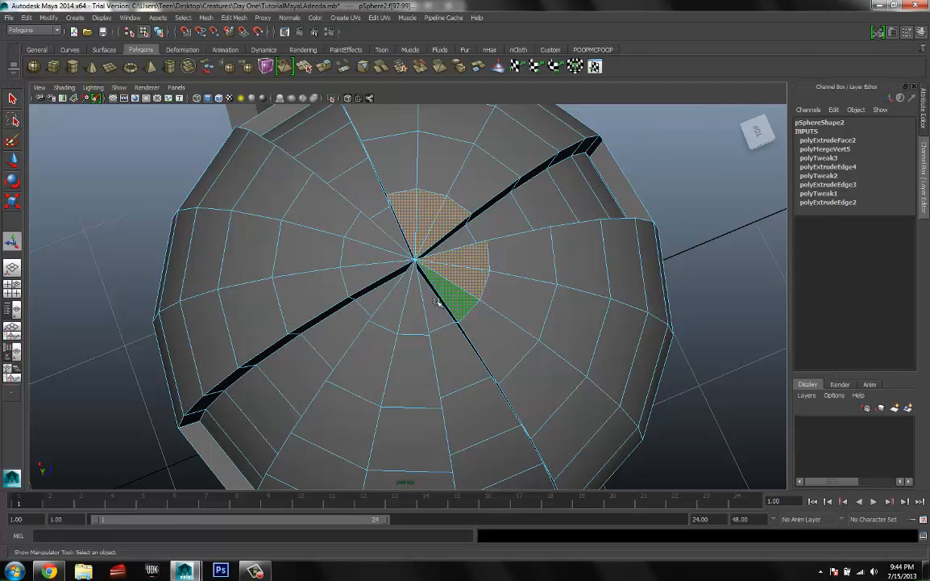
left_click(364, 283, "shift")
left_click_drag(365, 236, 429, 261, "alt")
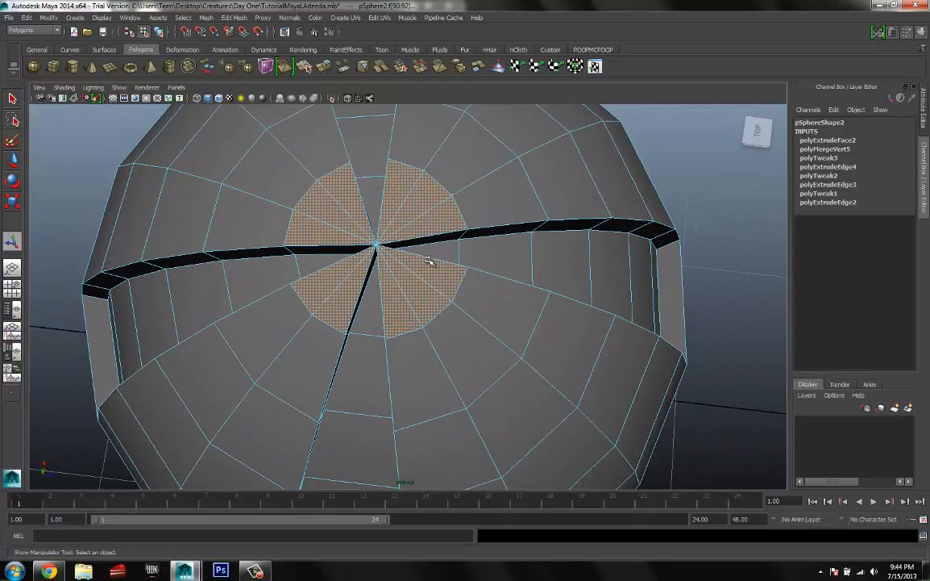
key("Delete")
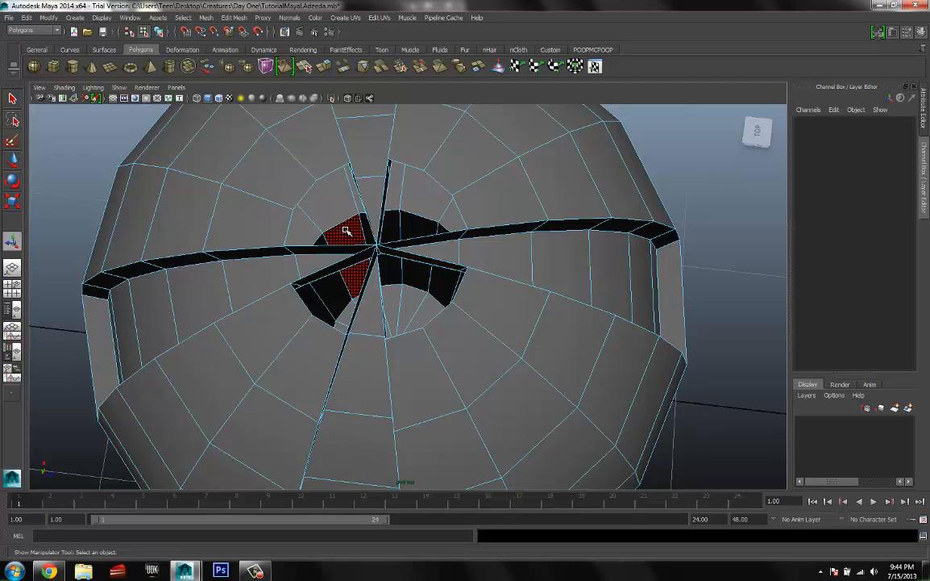
left_click_drag(352, 230, 406, 301, "alt")
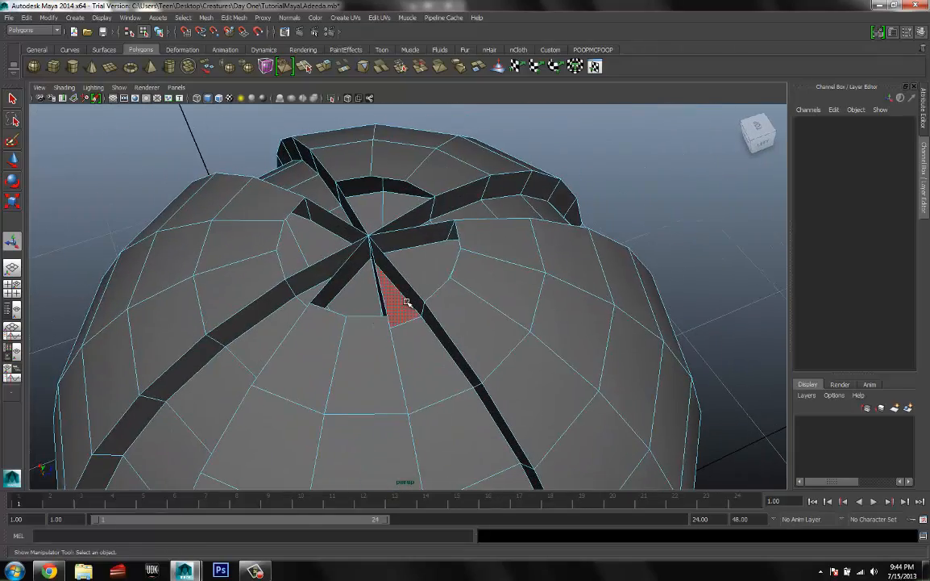
key("ctrl+z")
key("ctrl+z")
key("ctrl+z")
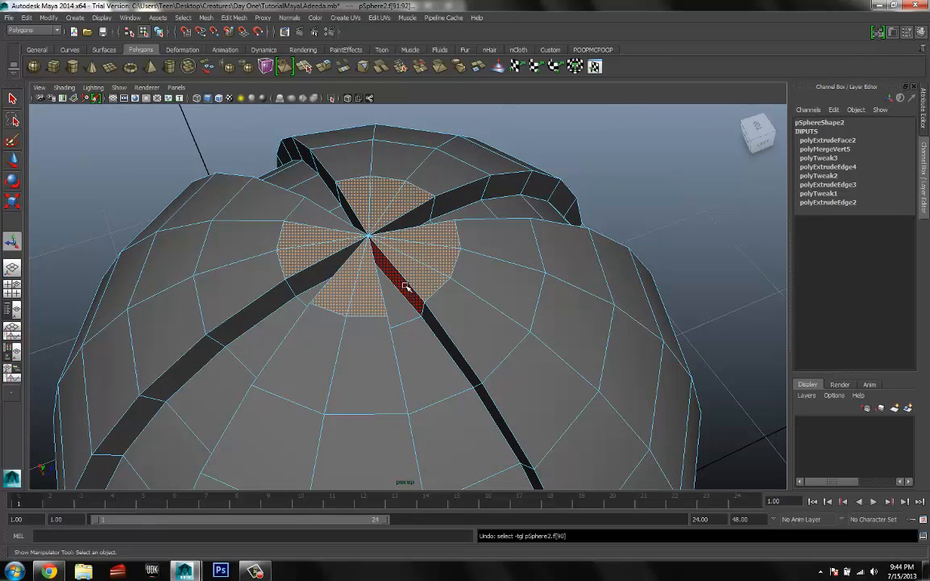
Return the screw to object mode and scale it uniformly to 0.331
right_click_drag(435, 258, 476, 246)
scroll(491, 301, "down", 10)
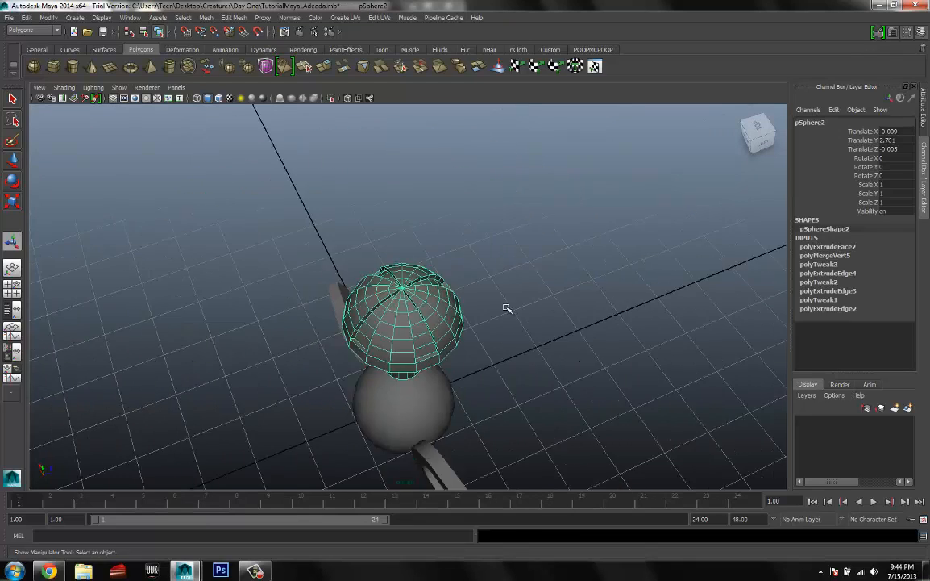
left_click(506, 307)
left_click_drag(490, 326, 437, 292, "alt")
left_click(437, 293)
key("f")
left_click(521, 292)
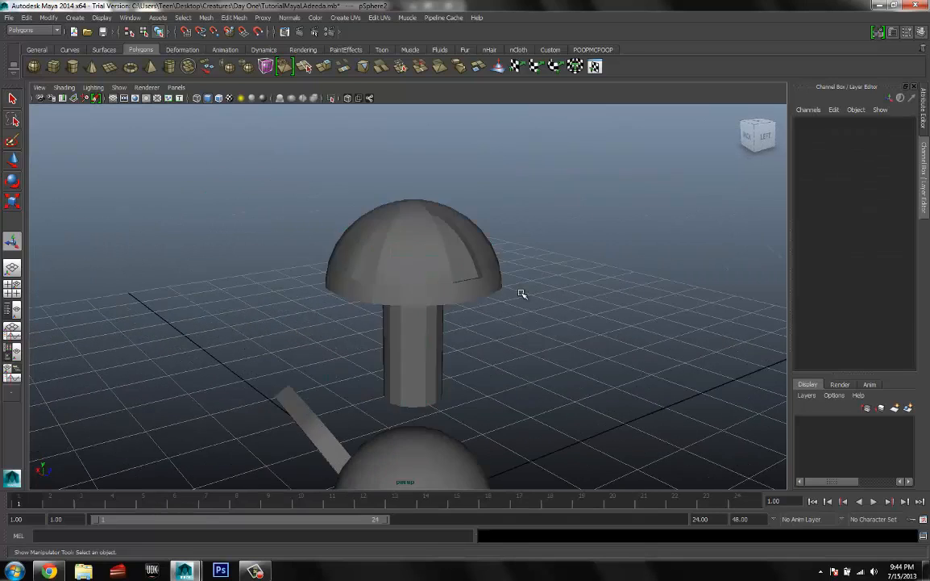
left_click_drag(524, 294, 359, 273, "alt")
left_click(494, 305)
key("r")
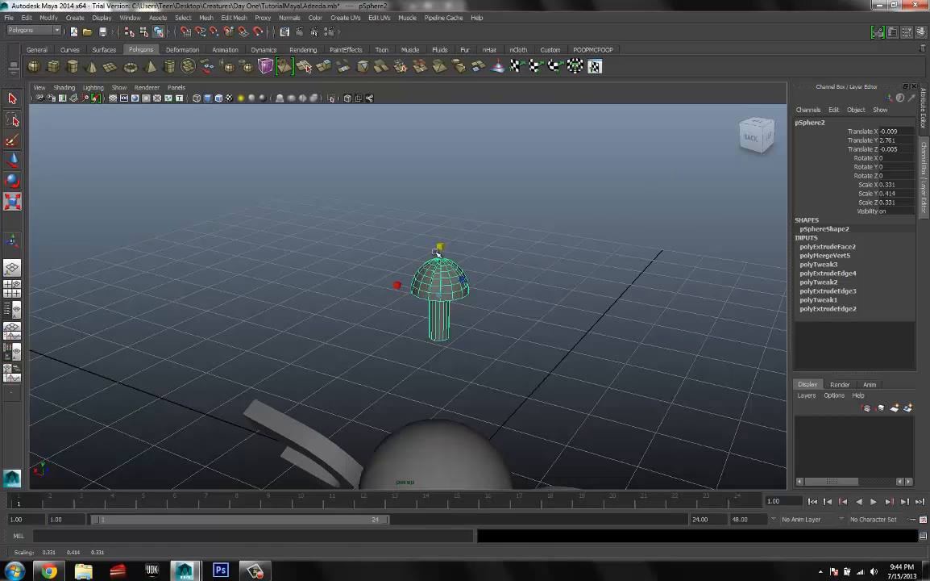
left_click_drag(436, 252, 502, 307, "alt")
Lower the screw onto the top of the spherical body, at Y 1.185 and Z 0.023
key("w")
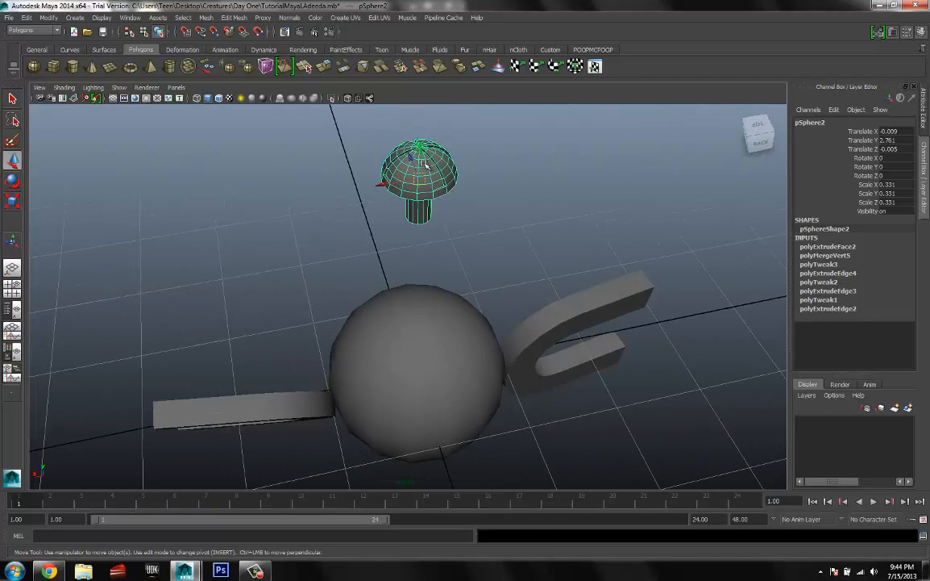
left_click_drag(420, 159, 476, 334)
left_click_drag(391, 288, 447, 297)
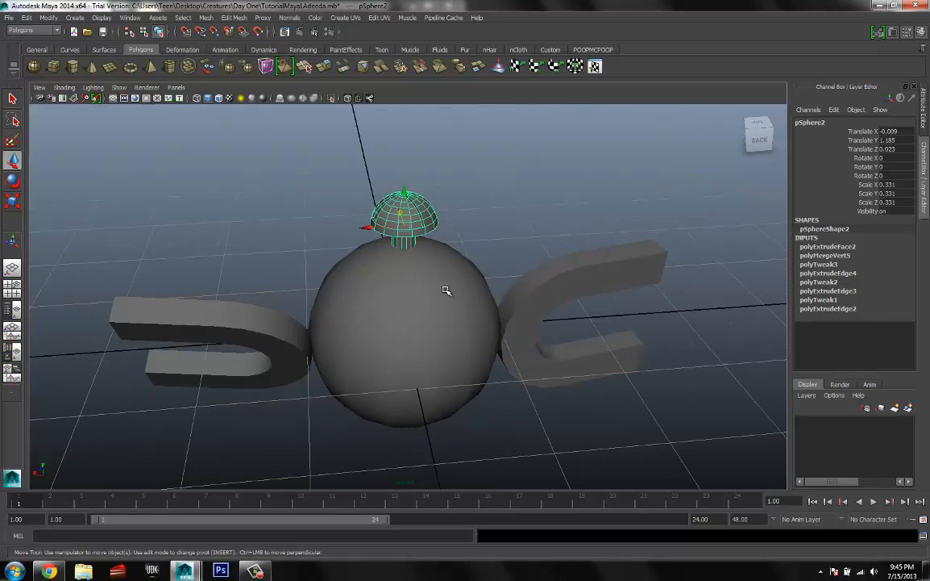
Duplicate the screw, place the copy on the body's front at Y 0.058, Z -1.103, and rotate it to -77.974 in X
key("ctrl+d")
left_click_drag(405, 193, 445, 399)
key("e")
key("w")
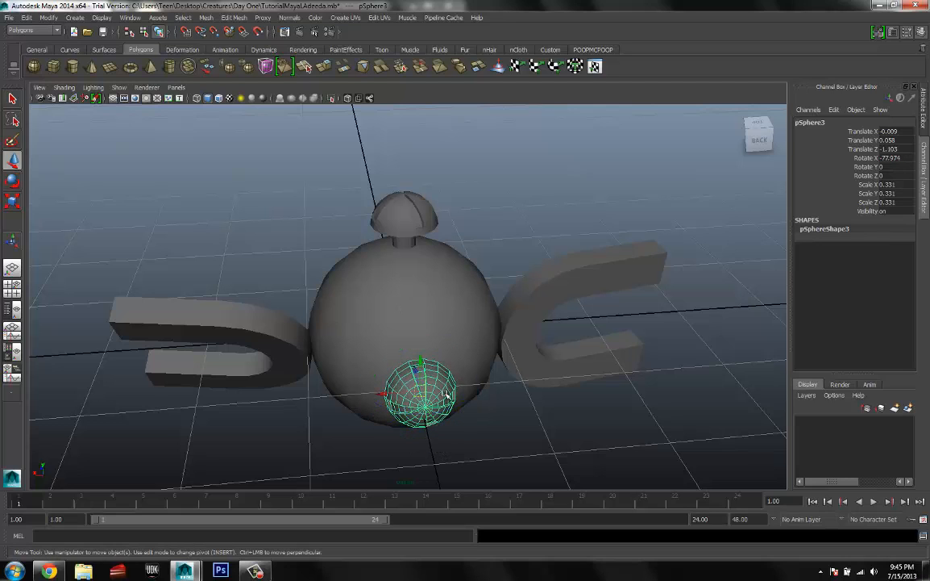
Duplicate the front screw and place the two front screws side by side, at X 0.563 and X -0.591
left_click(381, 392, "shift")
left_click(330, 421)
left_click(404, 382)
left_click_drag(380, 393, 501, 357)
key("ctrl+d")
Try lowering only the front screw at X 0.563 to Y -0.492, and undo the move
left_click(485, 295)
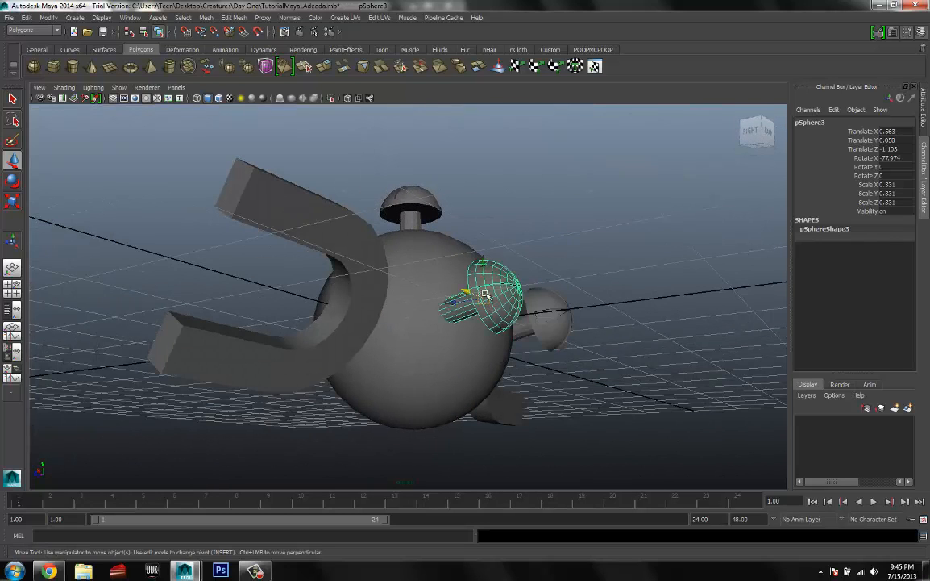
left_click_drag(481, 268, 483, 337)
key("e")
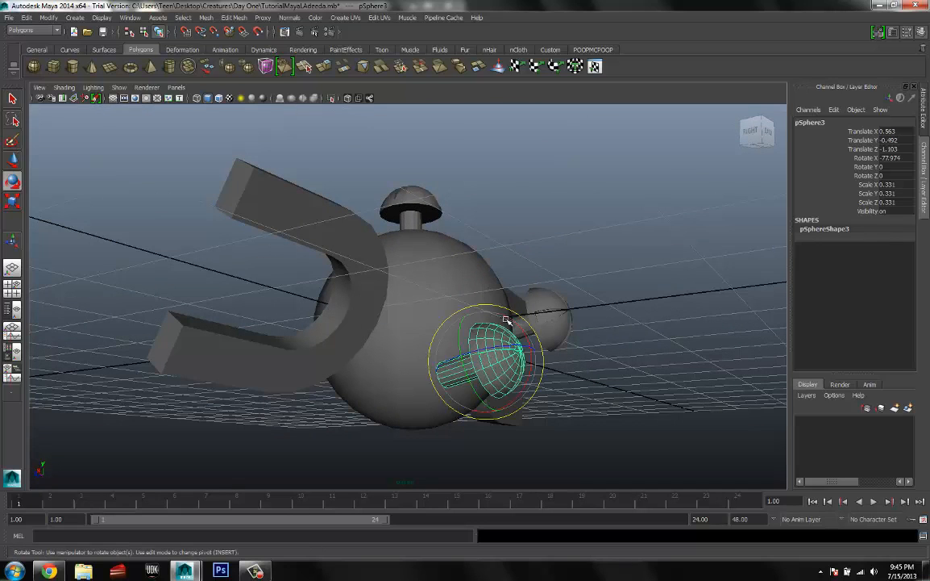
left_click(548, 304)
left_click_drag(548, 304, 545, 321, "alt")
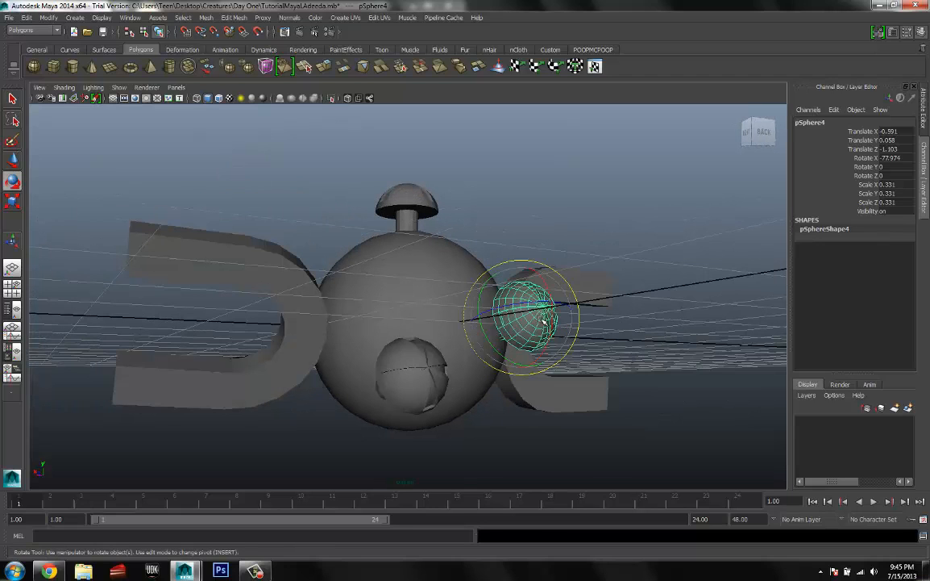
key("ctrl+z")
key("ctrl+z")
key("ctrl+z")
Select both front screws and move them together to Y -0.576 and Z -0.79 against the lower body
left_click(423, 311, "shift")
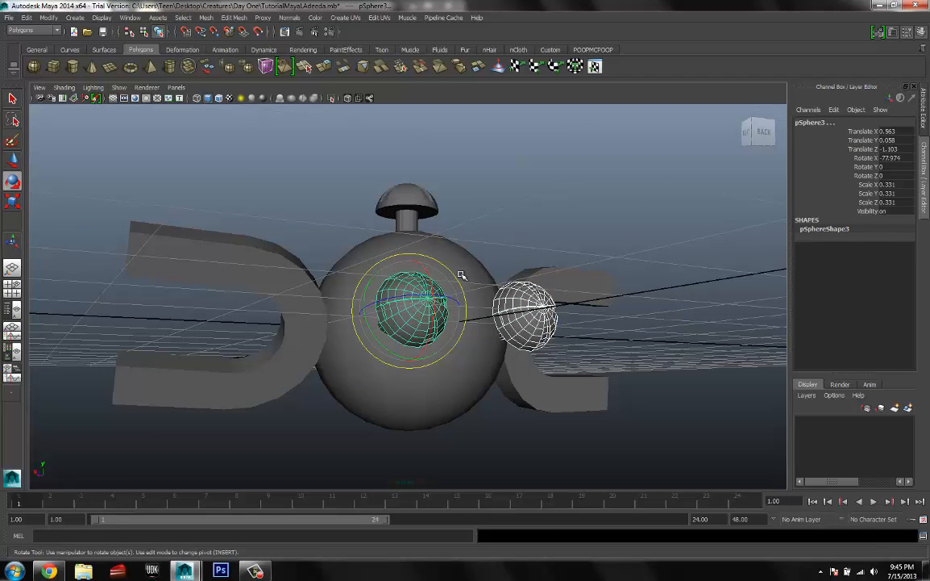
key("w")
left_click_drag(409, 271, 409, 351)
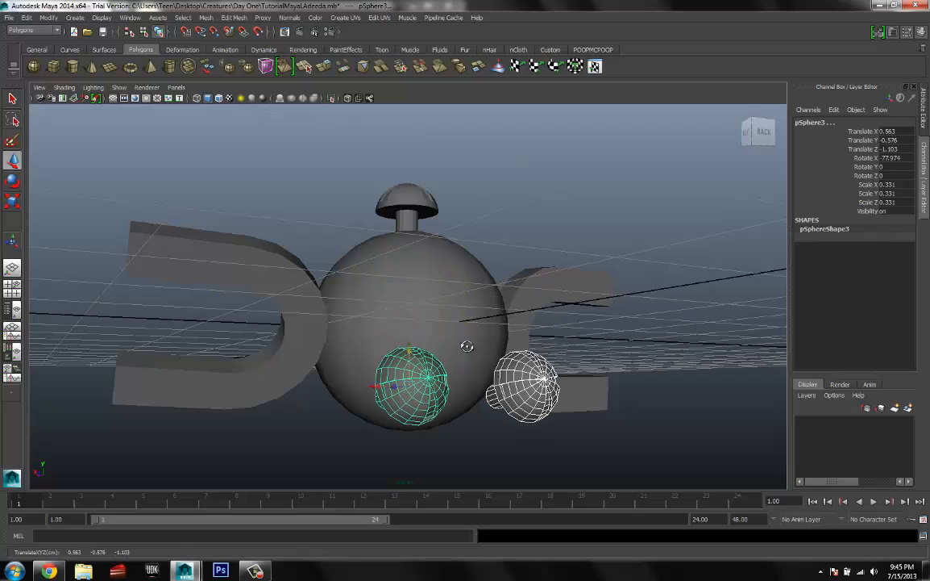
left_click_drag(468, 345, 430, 414, "alt")
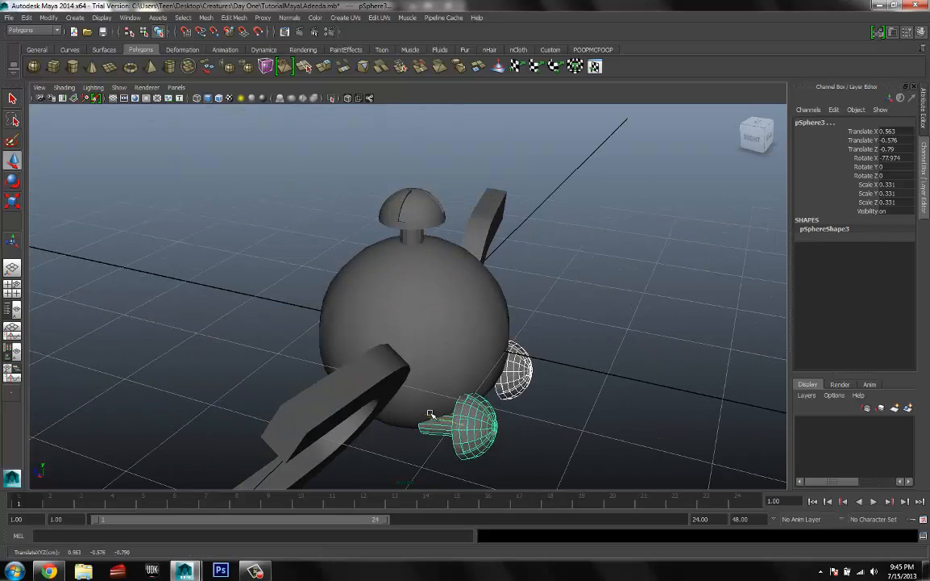
left_click(558, 425)
Select the lower front screw at X 0.563, adjust its rotation and scale it down uniformly
left_click_drag(560, 426, 452, 404, "alt")
scroll(576, 405, "up", 3)
middle_click_drag(524, 408, 495, 324, "alt")
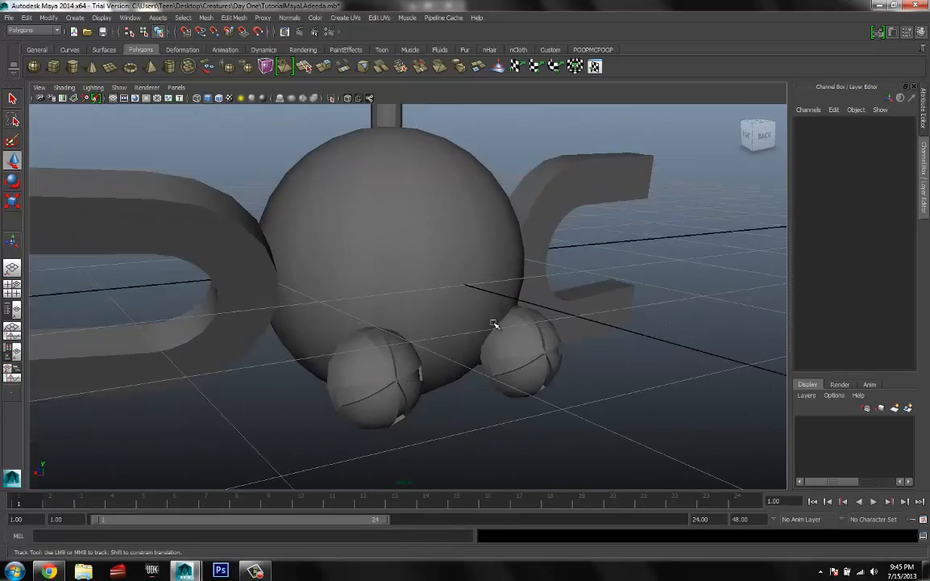
left_click_drag(495, 324, 415, 325, "alt")
left_click(351, 293)
key("e")
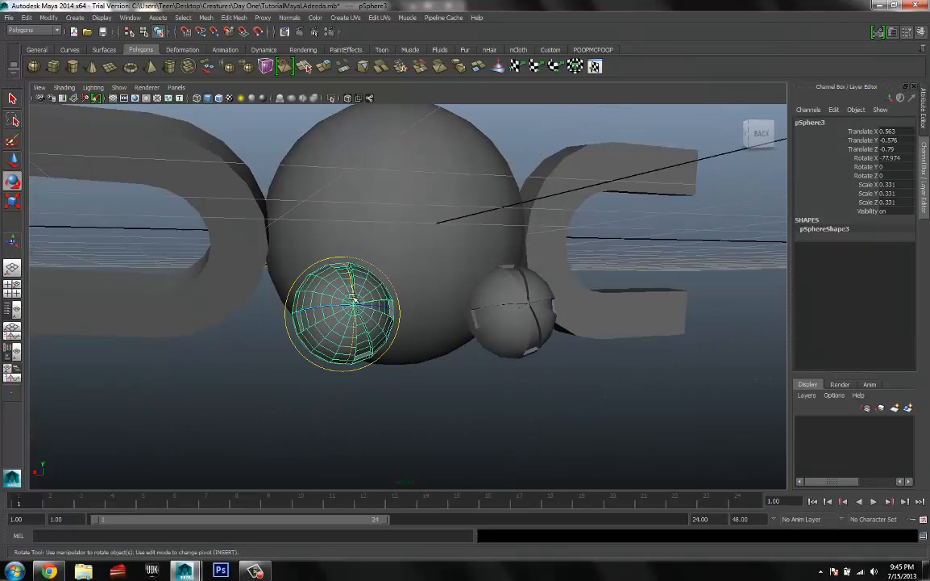
left_click_drag(353, 300, 516, 349)
key("r")
key("ctrl+z")
Scale the other lower screw uniformly to about 0.225 and rotate it so its shaft points into the body
left_click(435, 336)
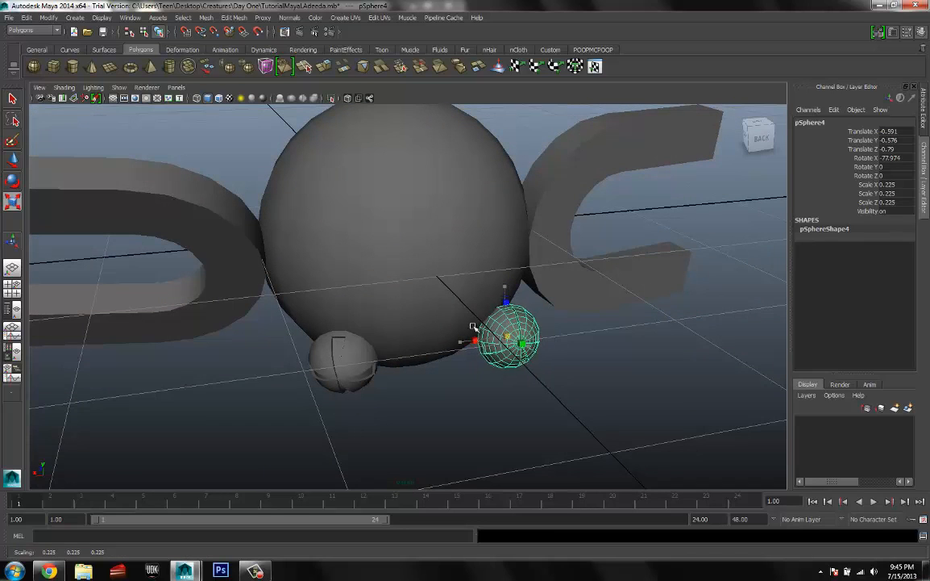
left_click_drag(473, 327, 463, 323)
left_click_drag(466, 324, 536, 347, "alt")
key("e")
left_click(588, 407)
Scale down the screw on top of the body uniformly, closer in size to the lower screws
left_click_drag(587, 407, 402, 187, "alt")
left_click(432, 180)
key("r")
left_click(509, 203)
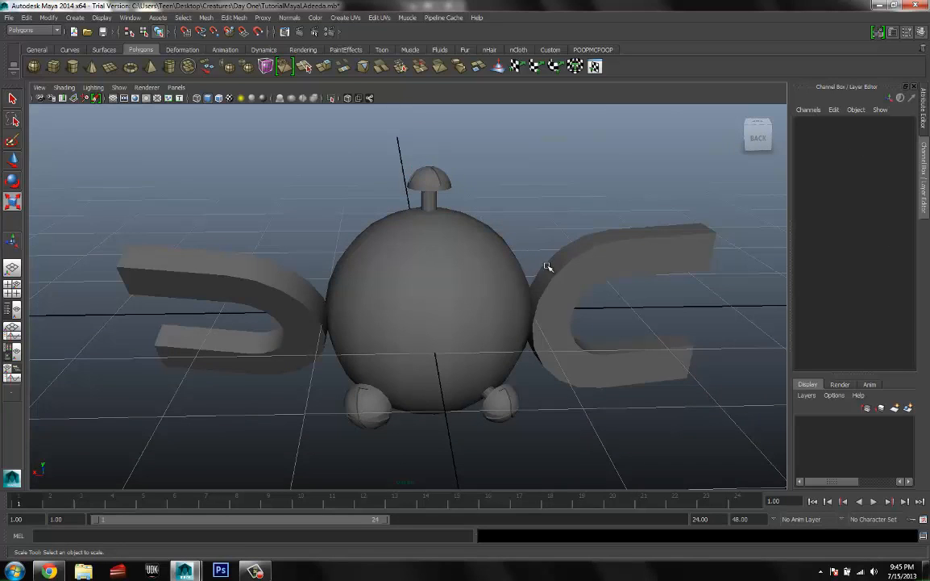
left_click_drag(551, 264, 455, 301, "alt")
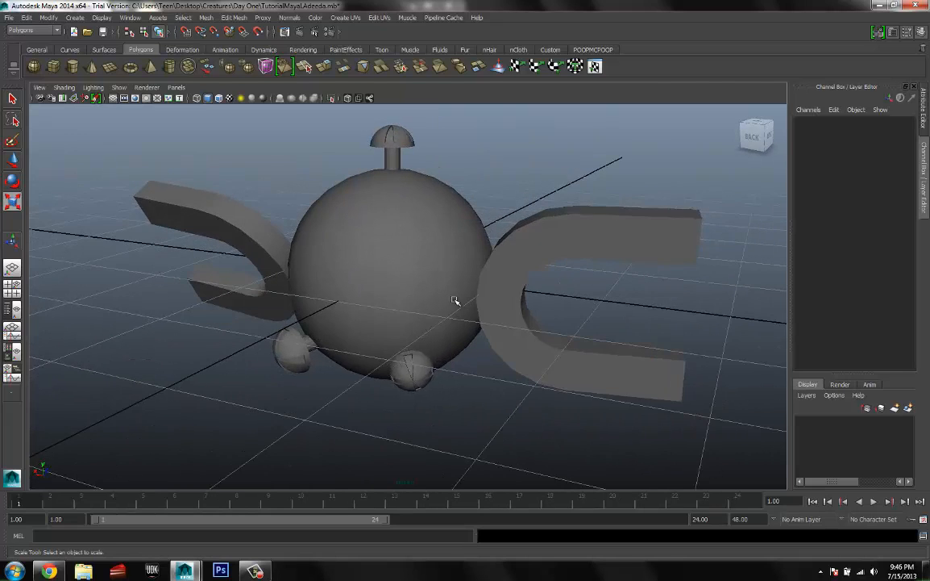
left_click_drag(456, 265, 446, 286, "alt")
key("super")
left_click(484, 205)
key("super")
left_click(439, 292)
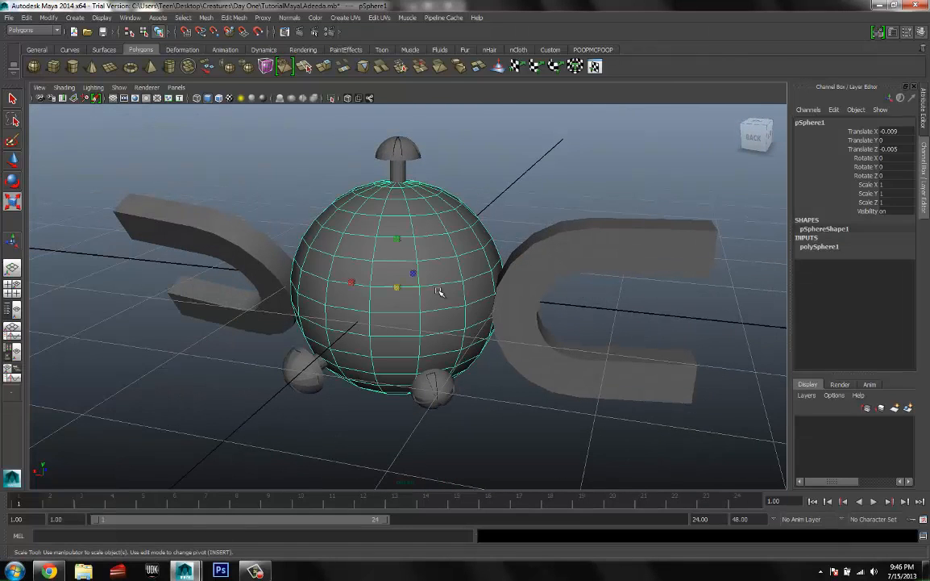
left_click(451, 423)
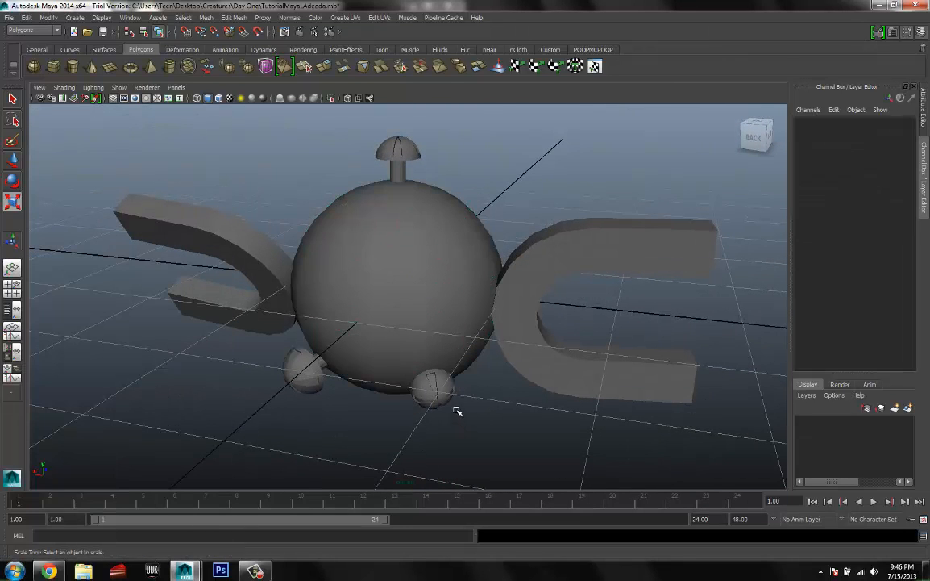